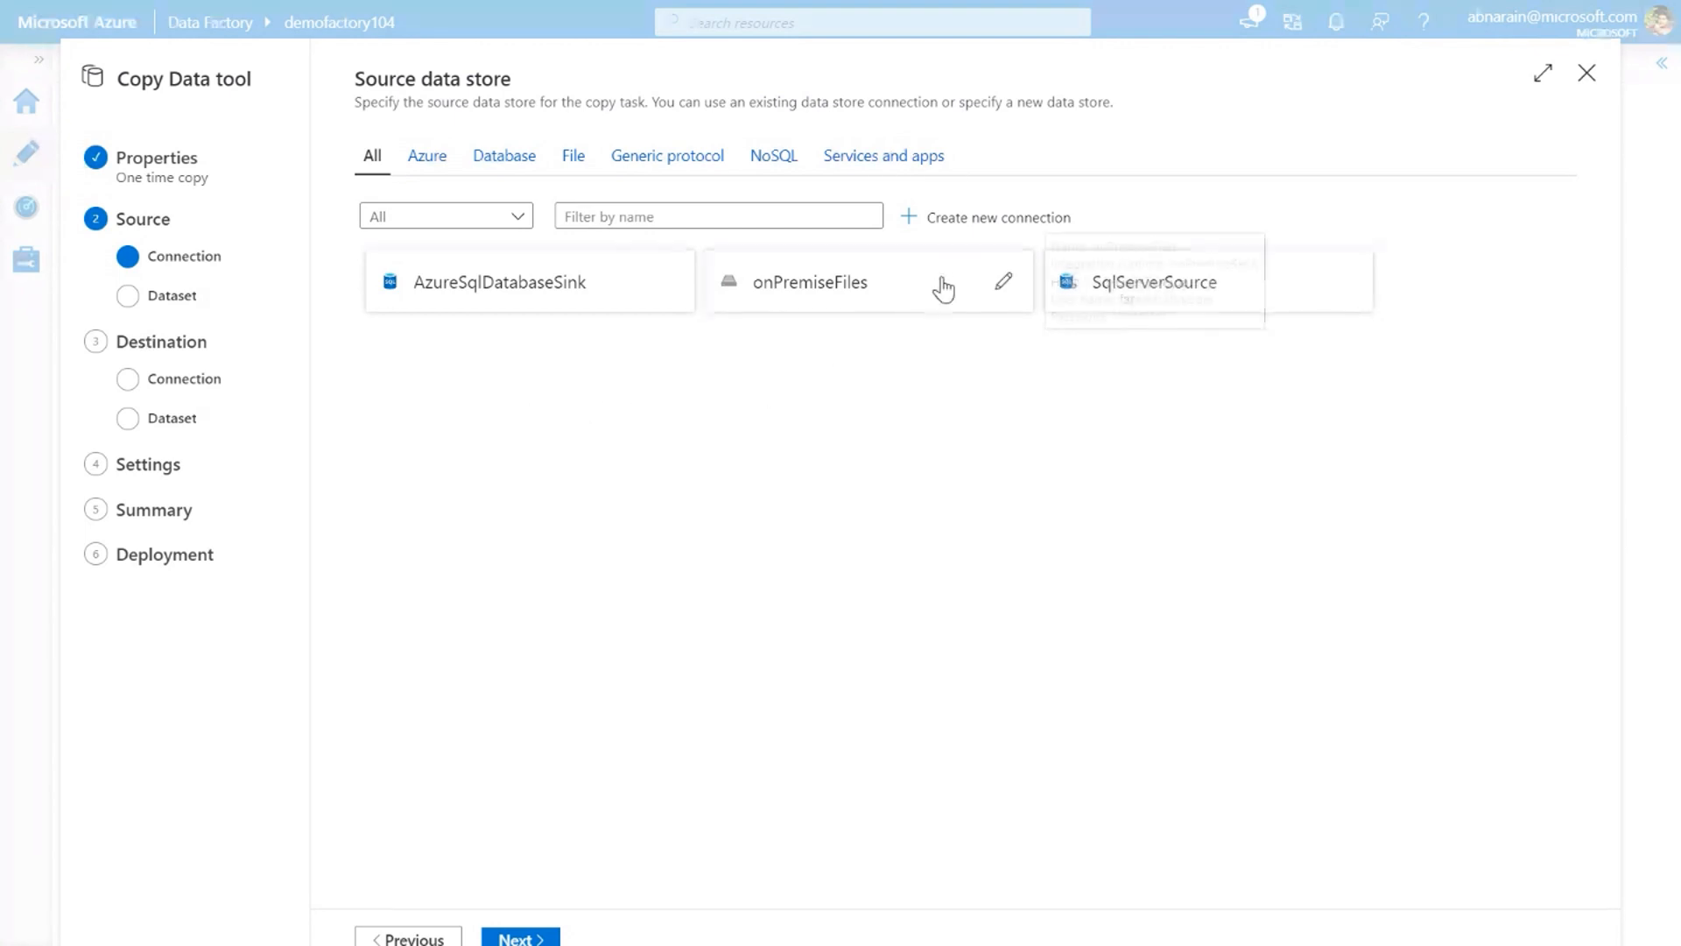
# Start a new File System linked service as the source connection
pyautogui.click(986, 228)
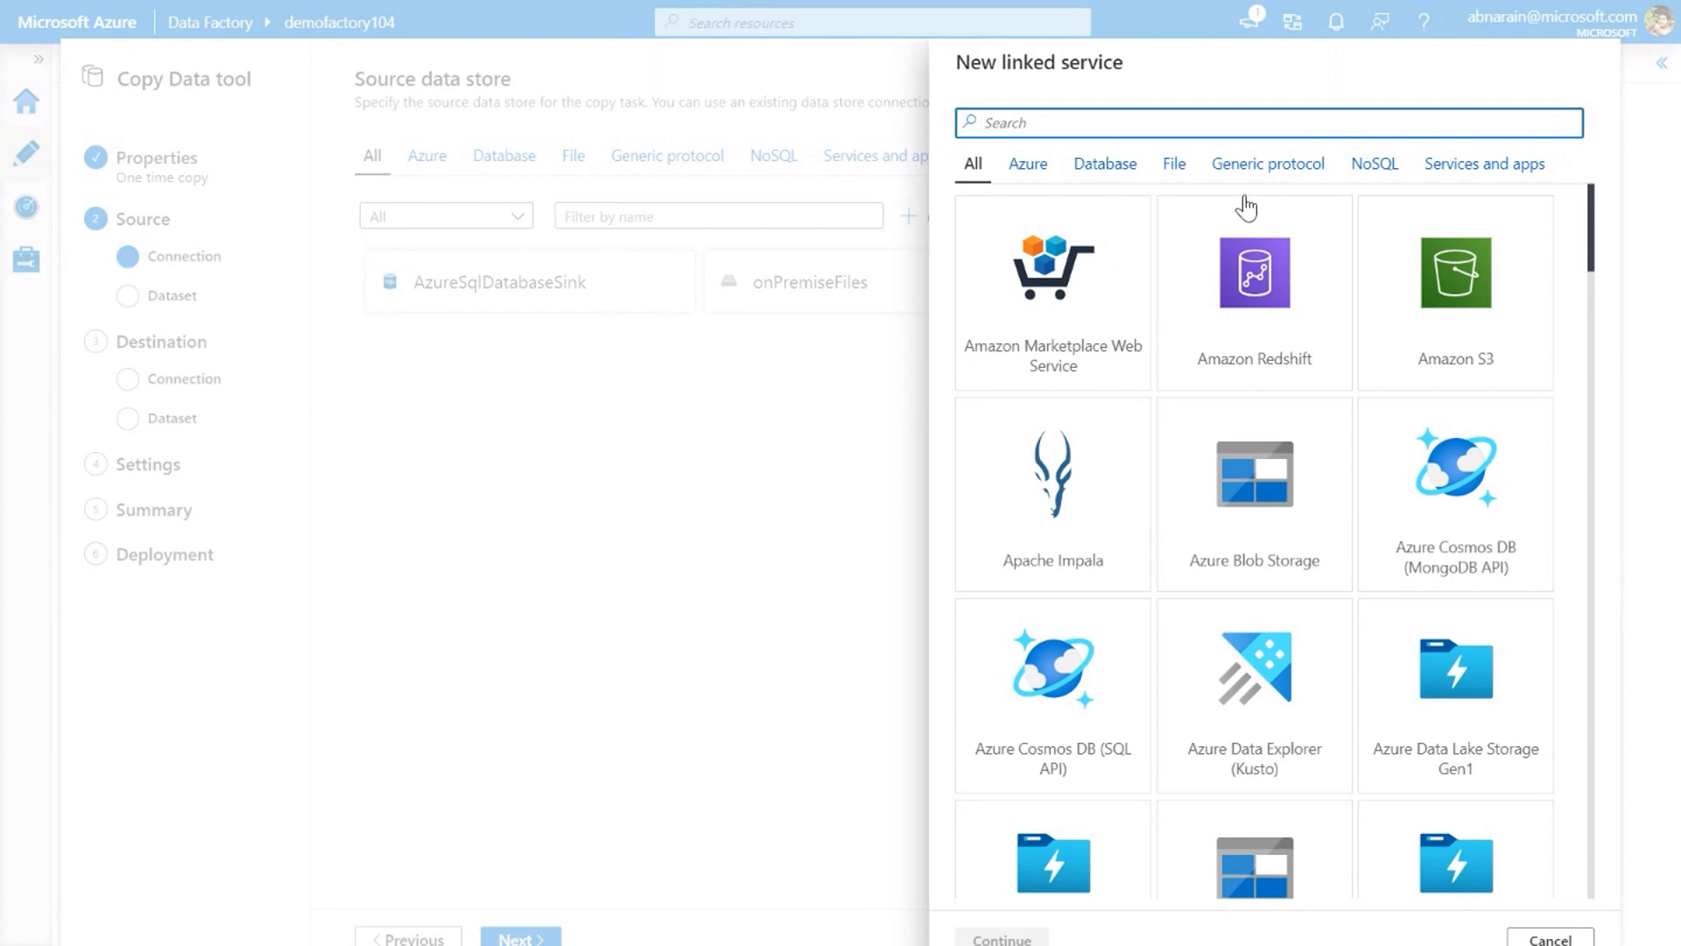
pyautogui.write('file')
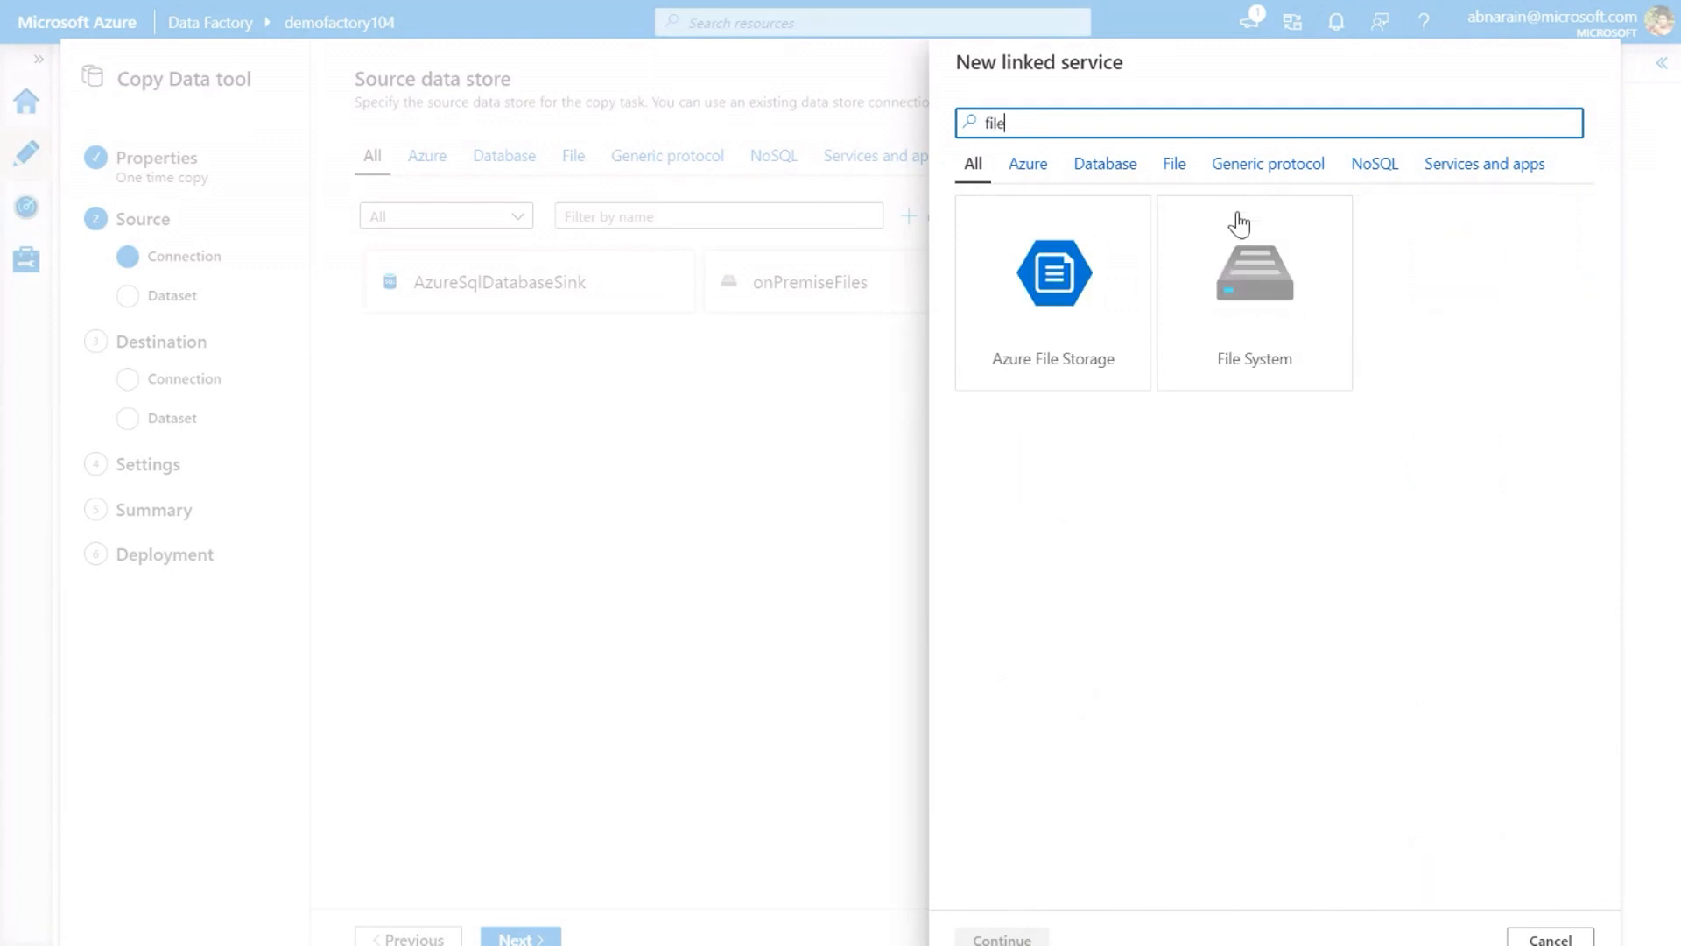
pyautogui.click(1251, 267)
pyautogui.doubleClick(1250, 267)
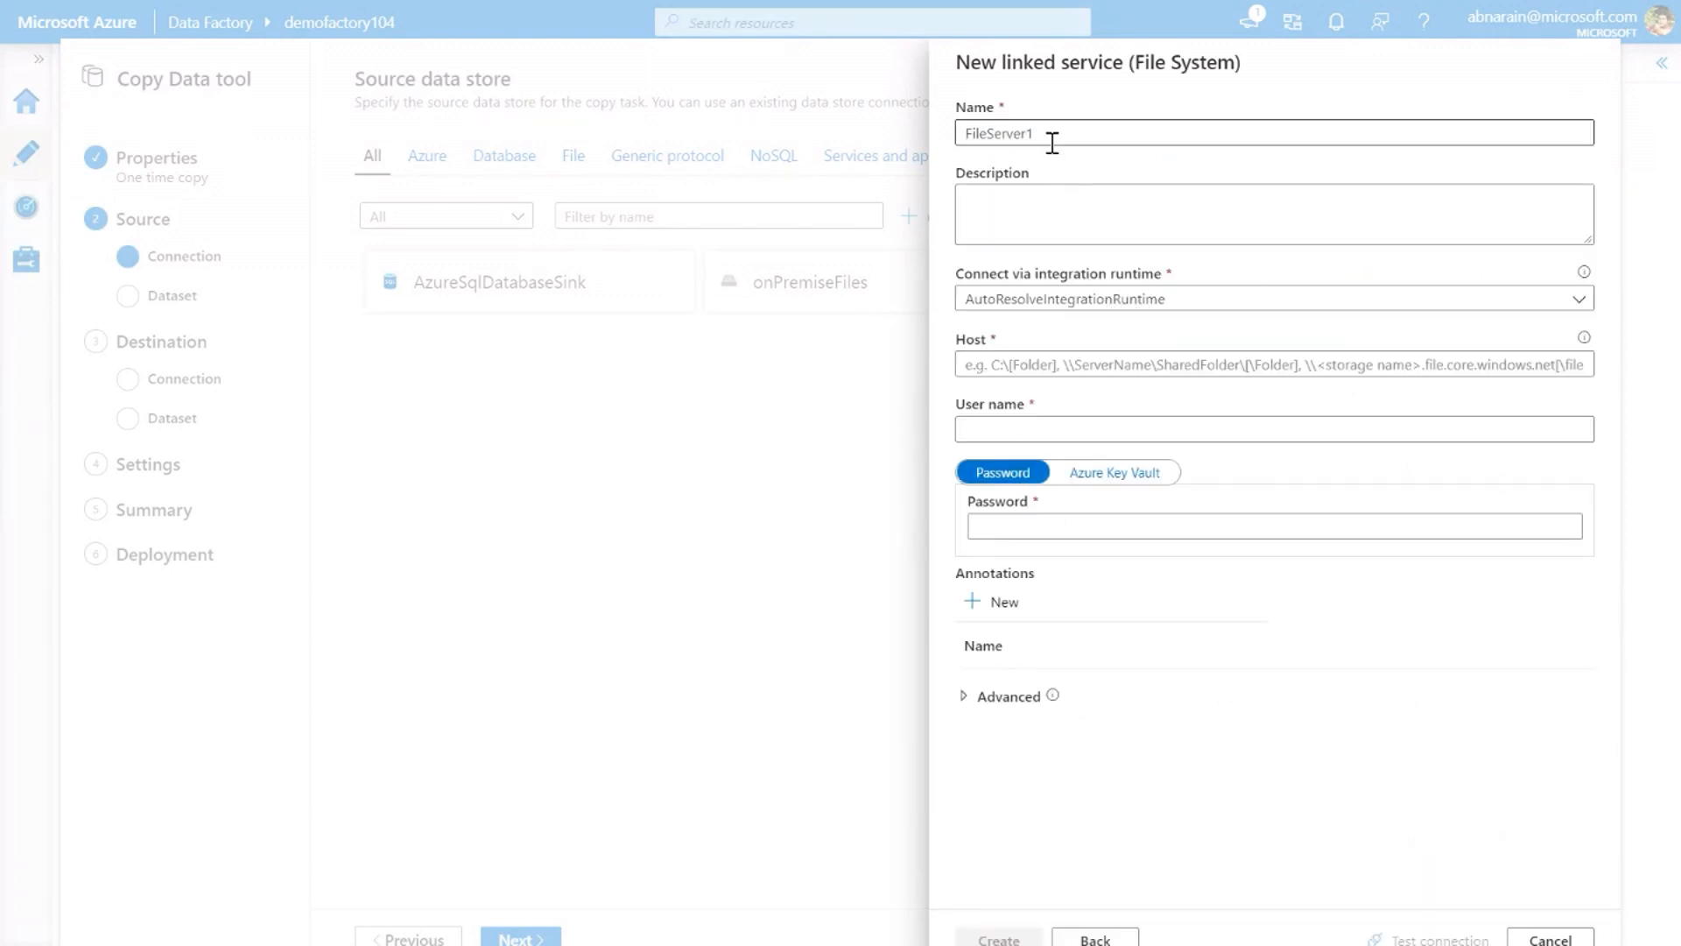
# Connect the file system service through the onPremiseSHIR integration runtime and set its host to \\AB-desktop\data\drop
pyautogui.click(1108, 300)
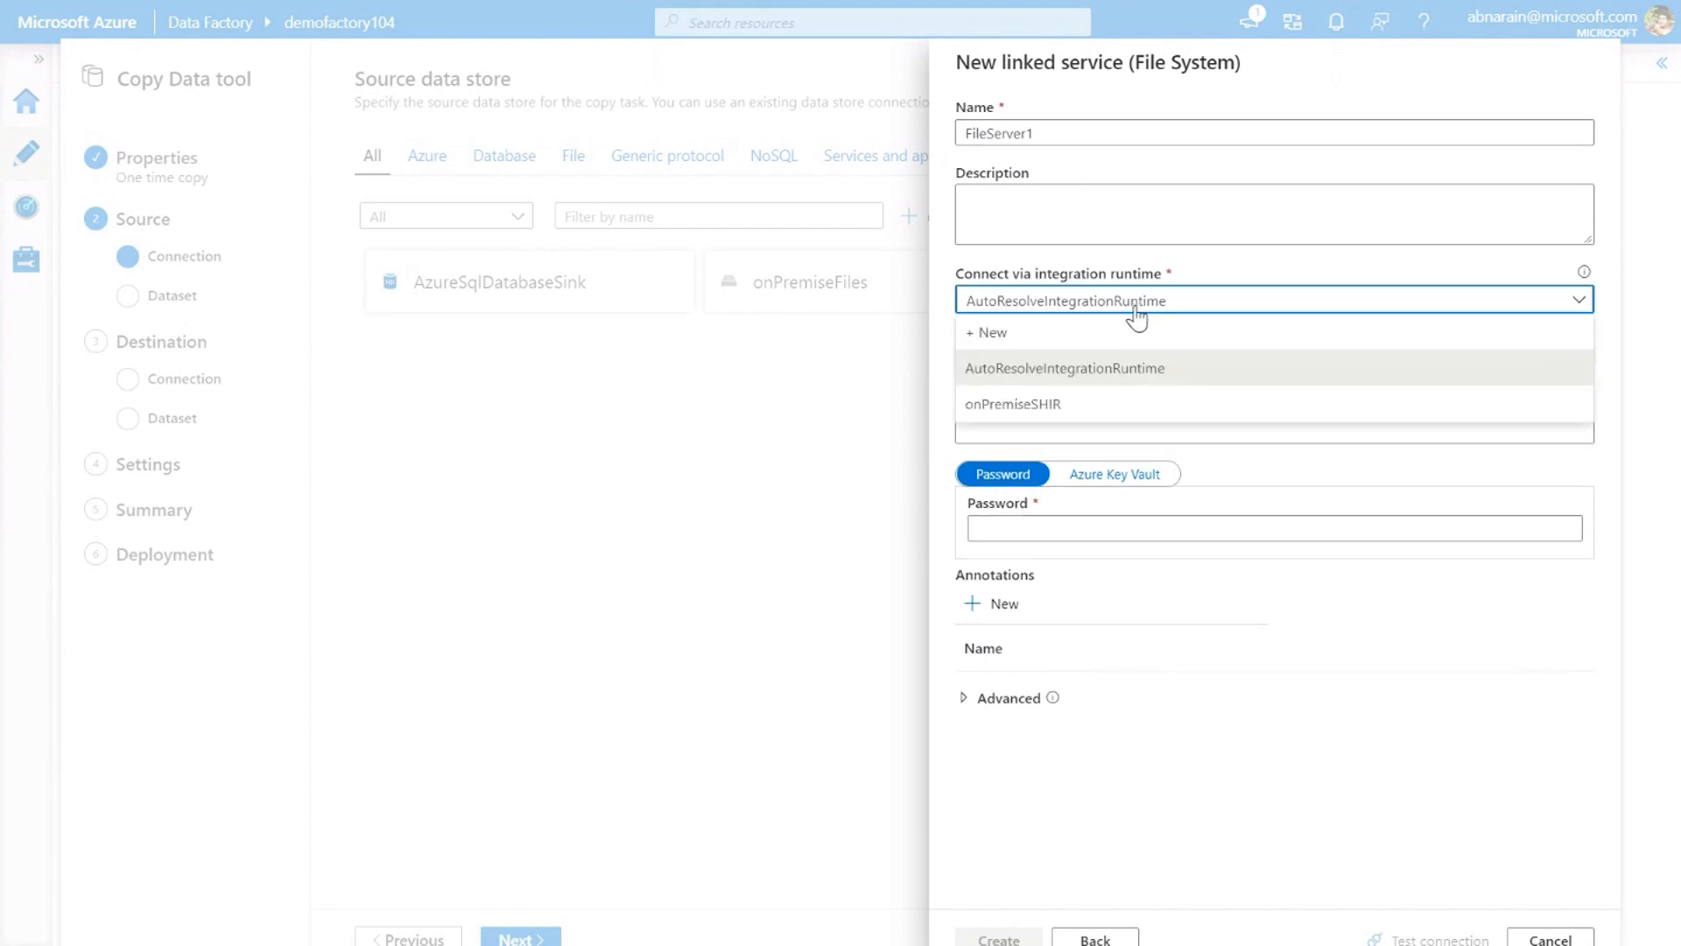
pyautogui.click(1117, 414)
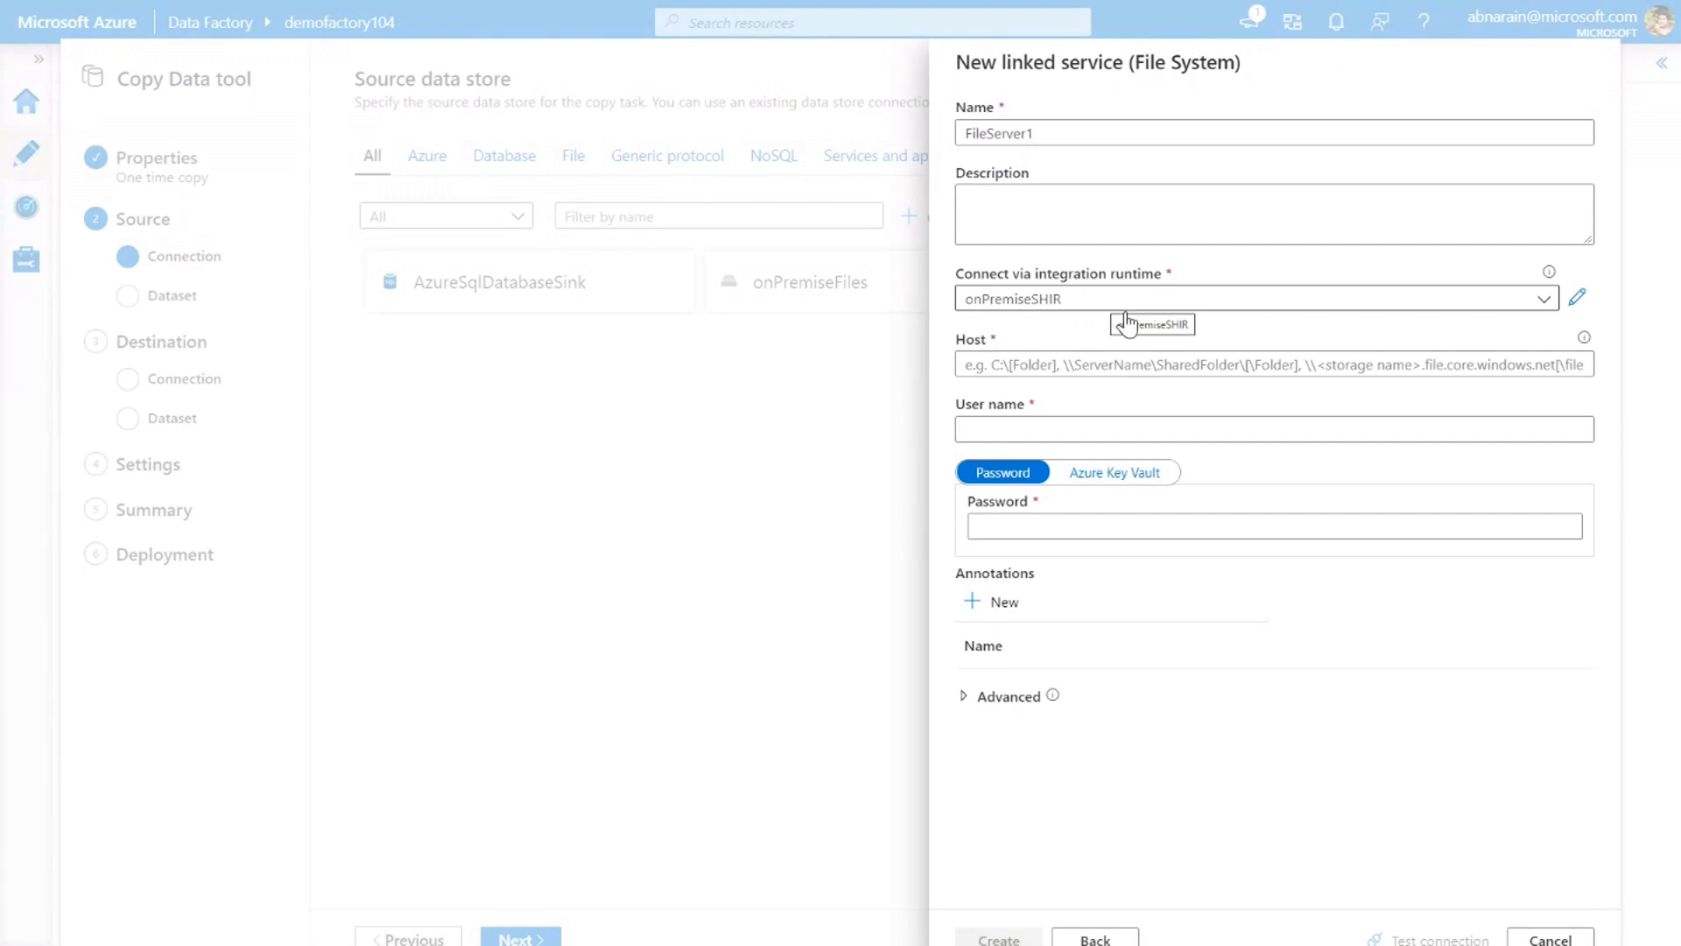
pyautogui.click(1061, 367)
pyautogui.write('\\\\AB-desktop\\data\\drop')
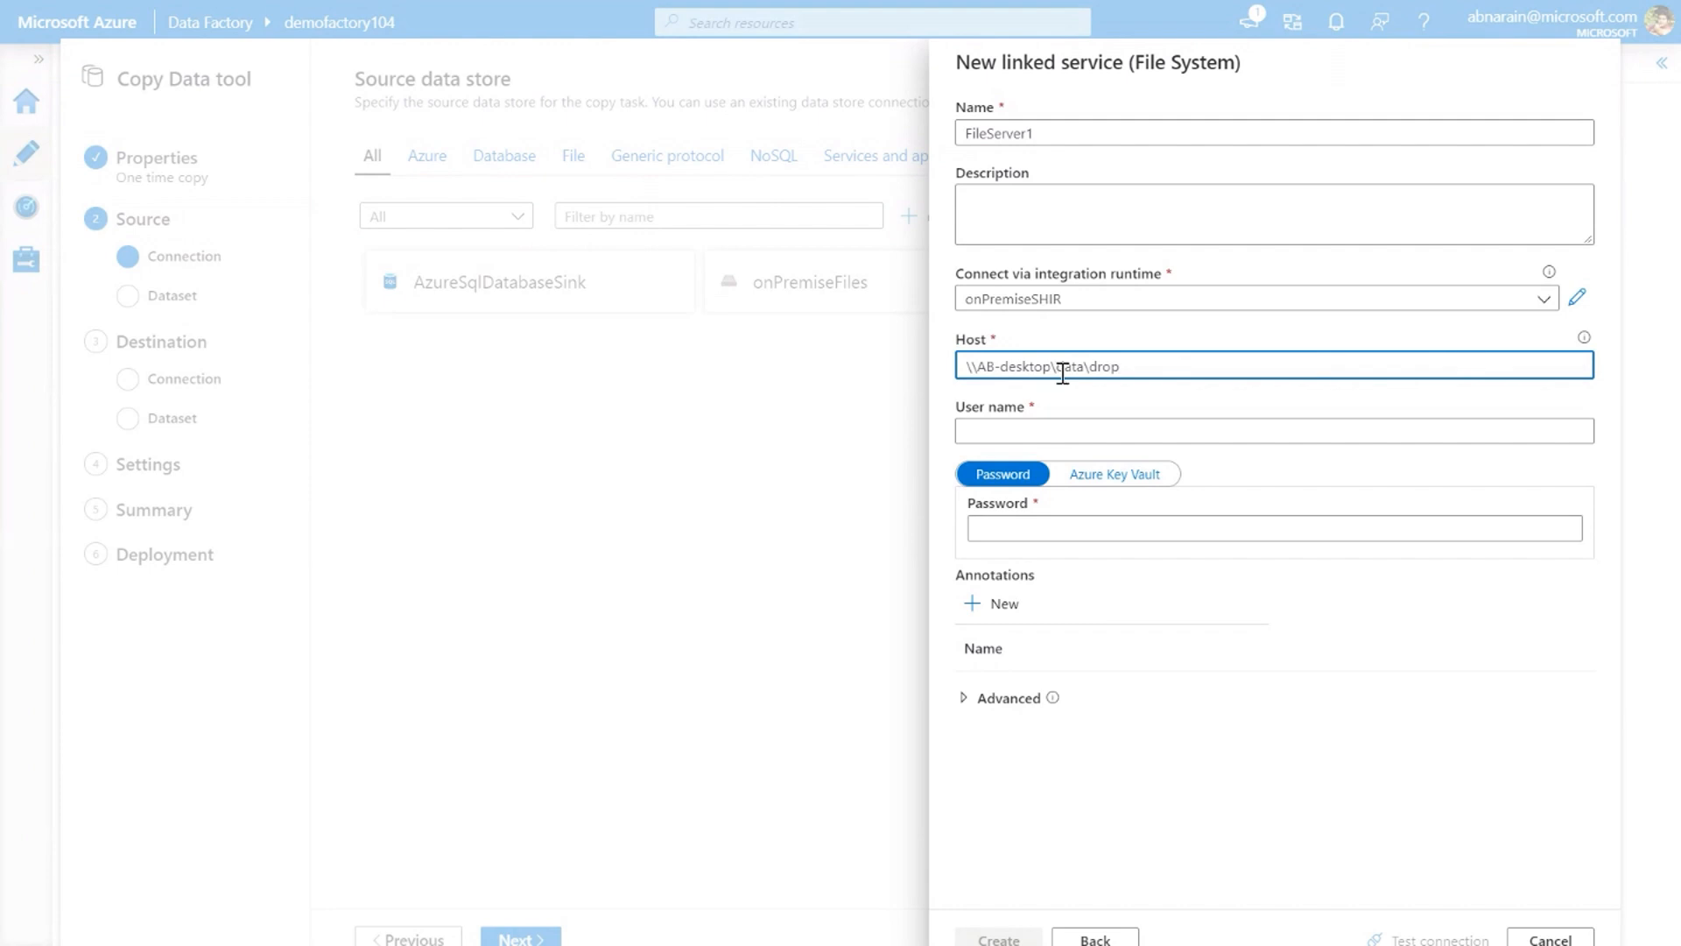
# Fill in the file server's user name and password, test the connection, and create the linked service
pyautogui.click(1101, 421)
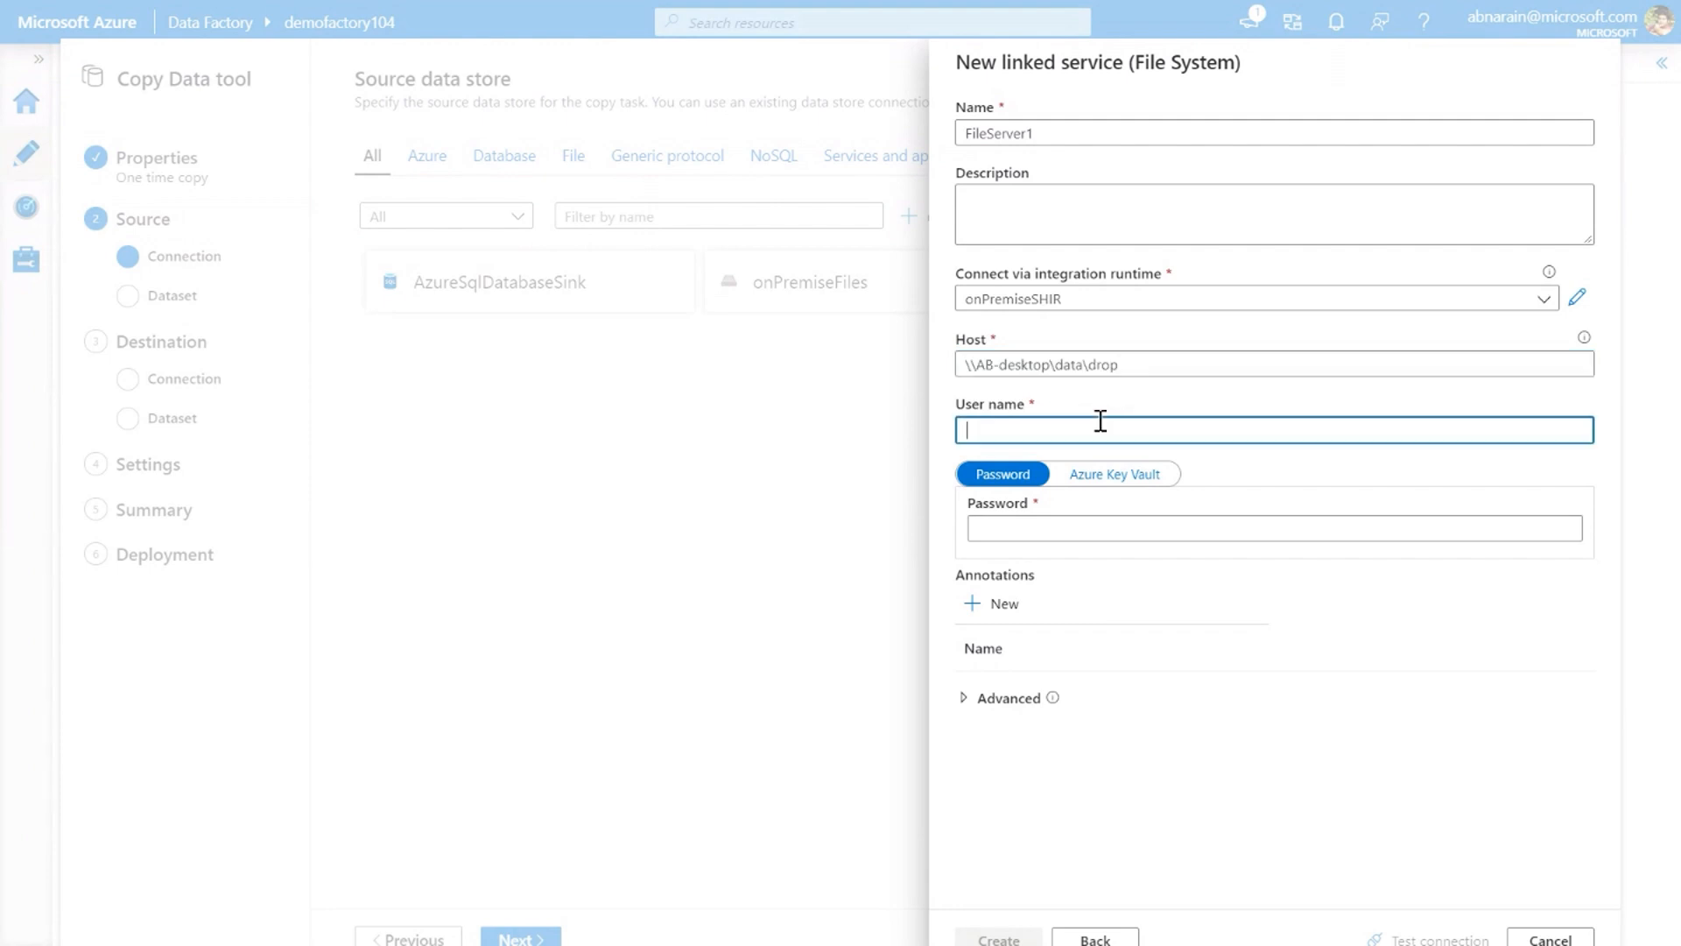
pyautogui.write('f')
pyautogui.press('BackSpace')
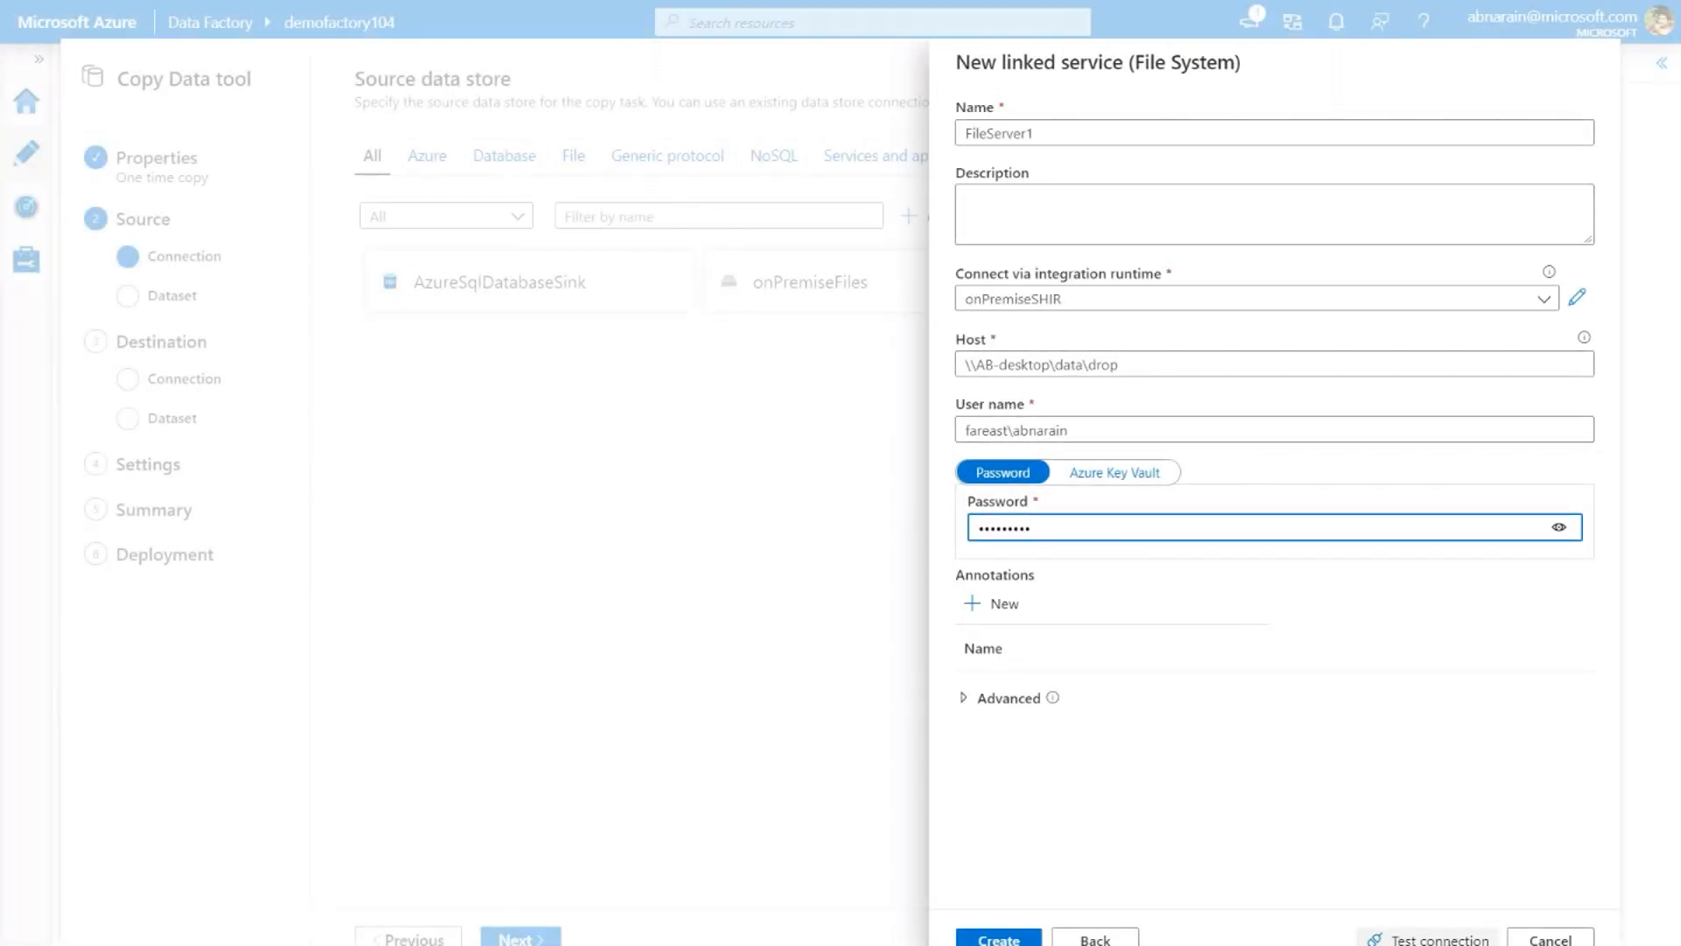
pyautogui.click(1427, 940)
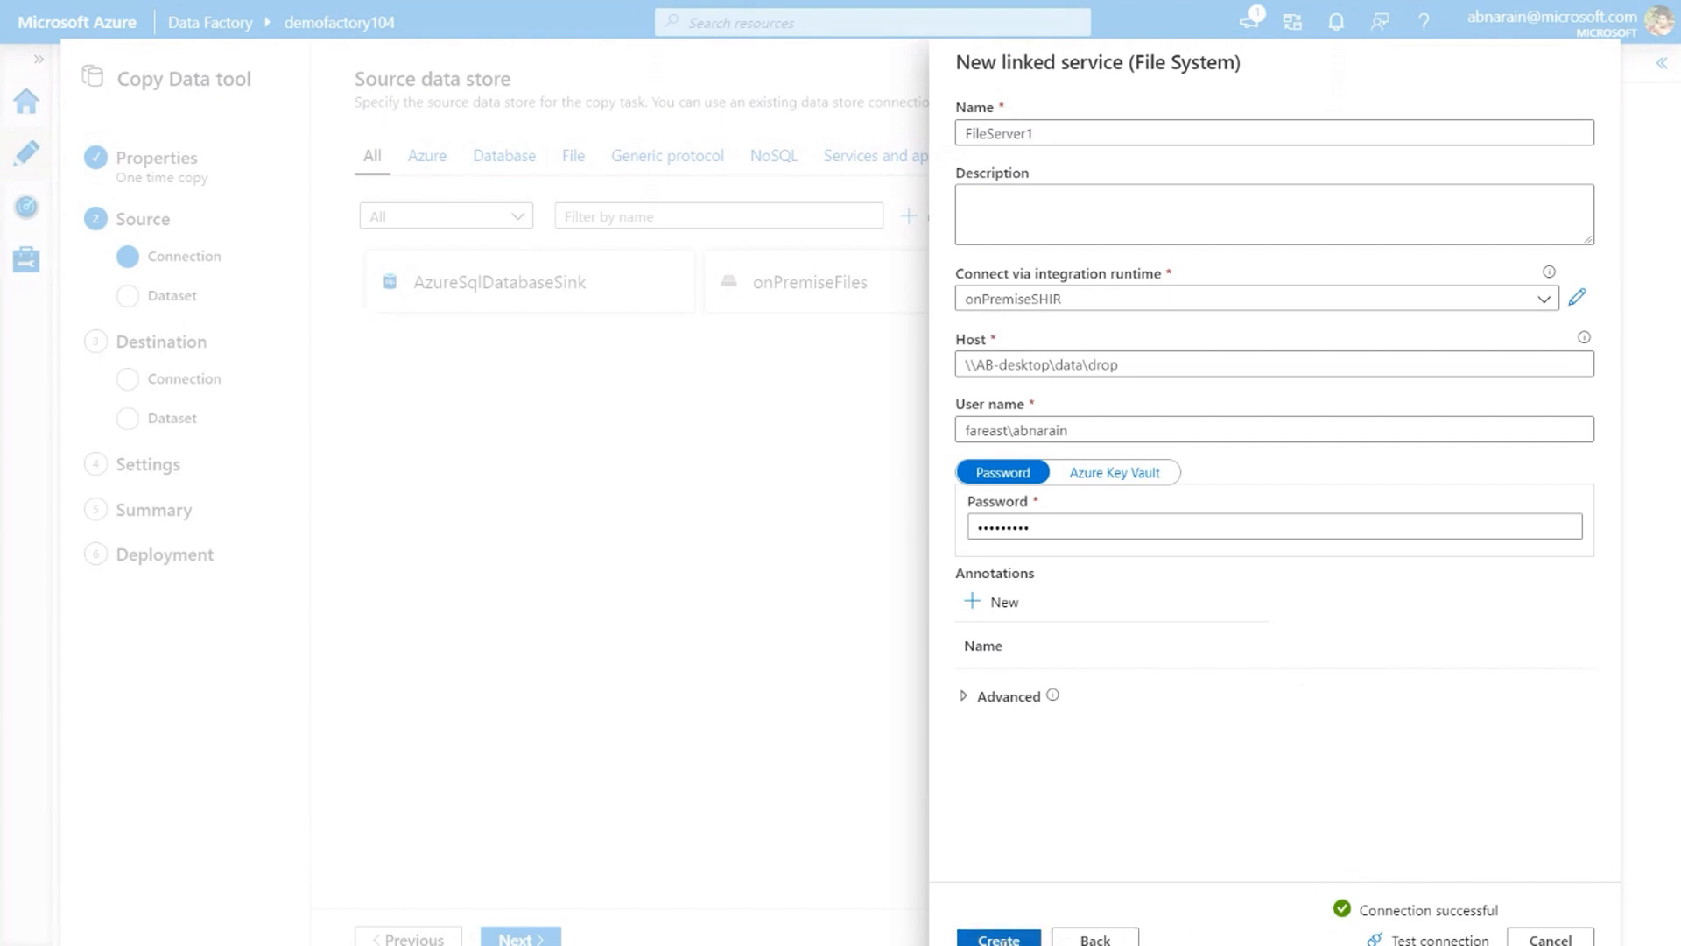
pyautogui.click(1000, 939)
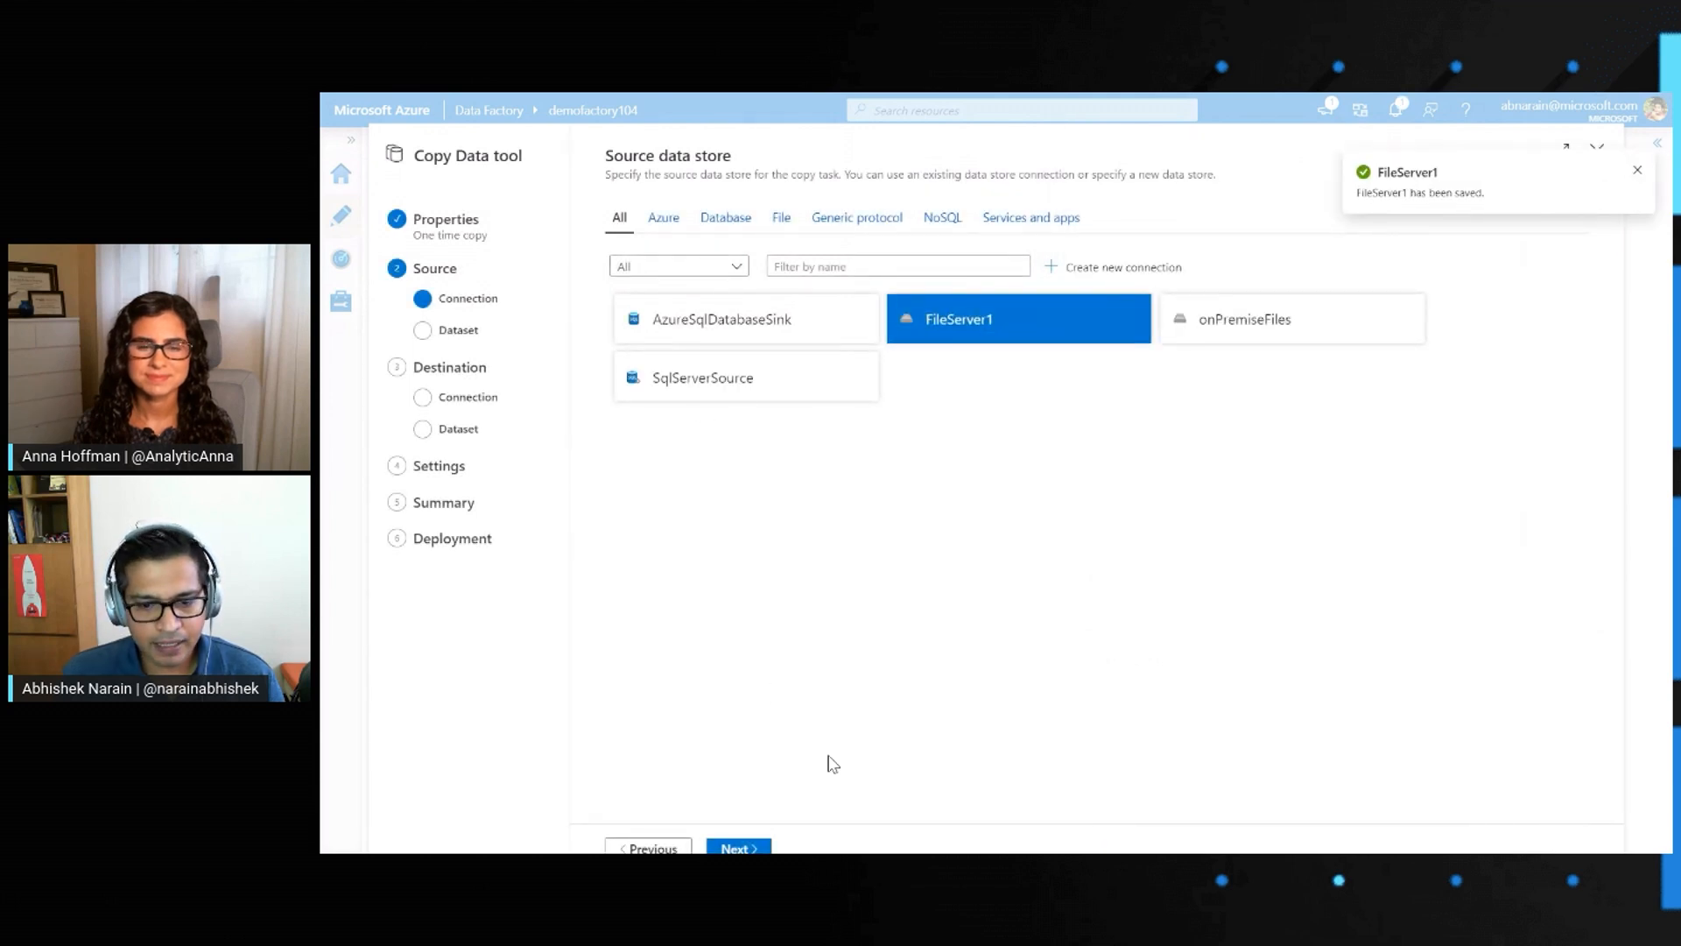
# Use the FileServer1 connection as the source and choose its root folder as the input, without picking a single file
pyautogui.click(747, 848)
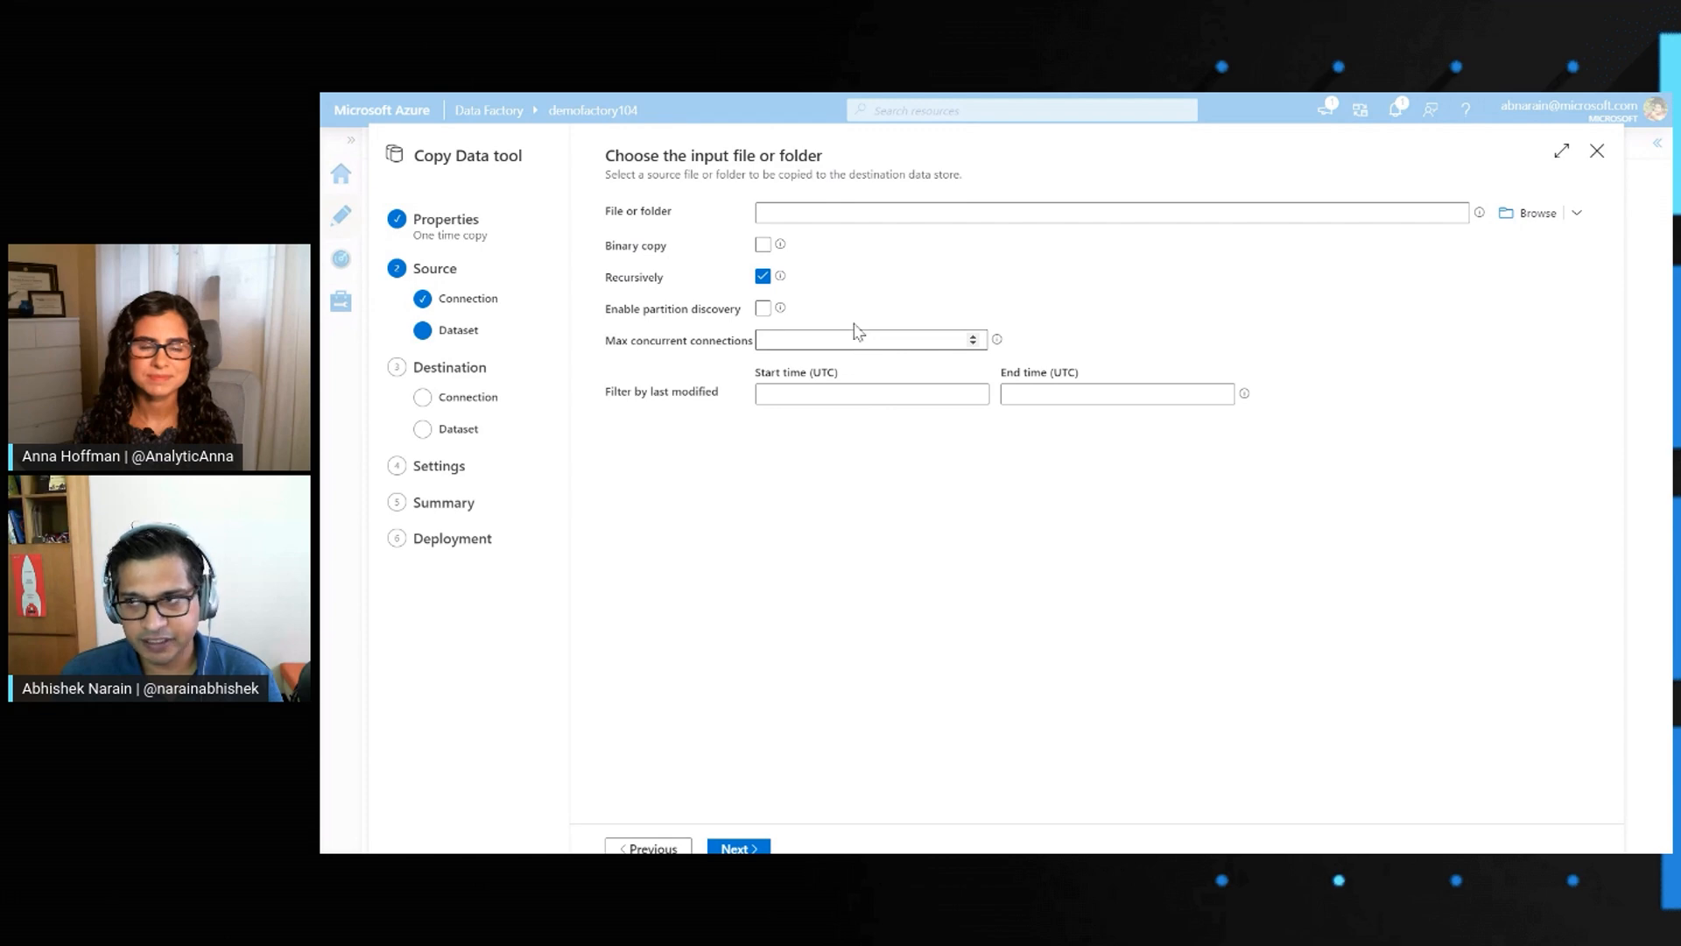
pyautogui.click(1530, 213)
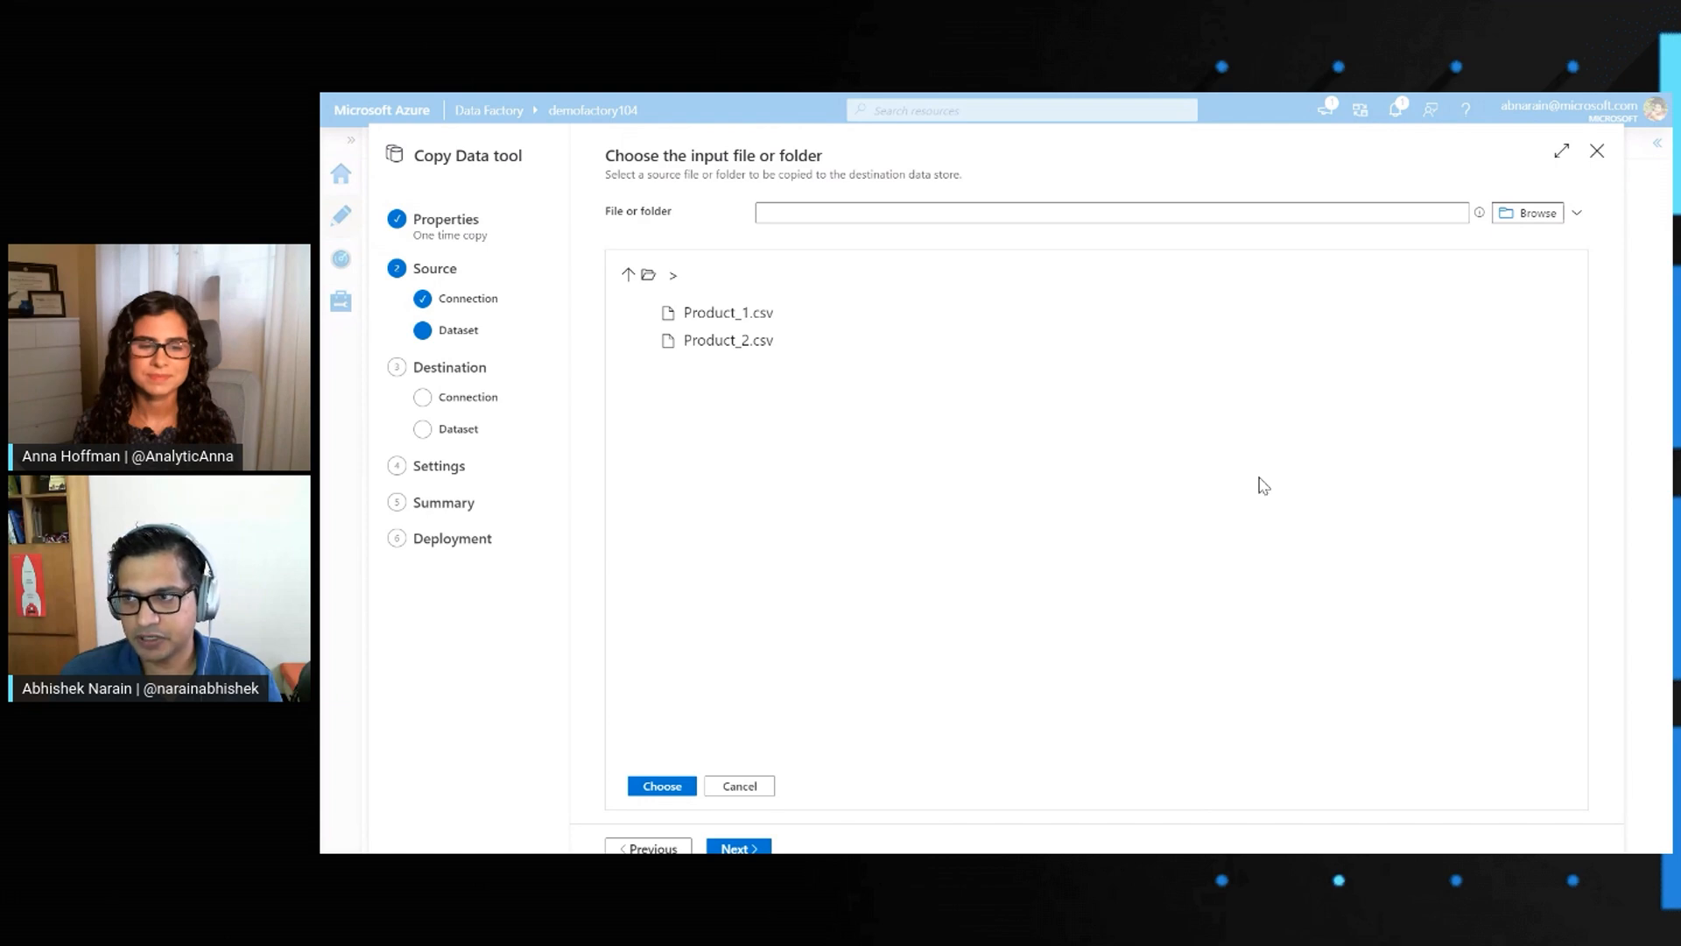
pyautogui.click(659, 784)
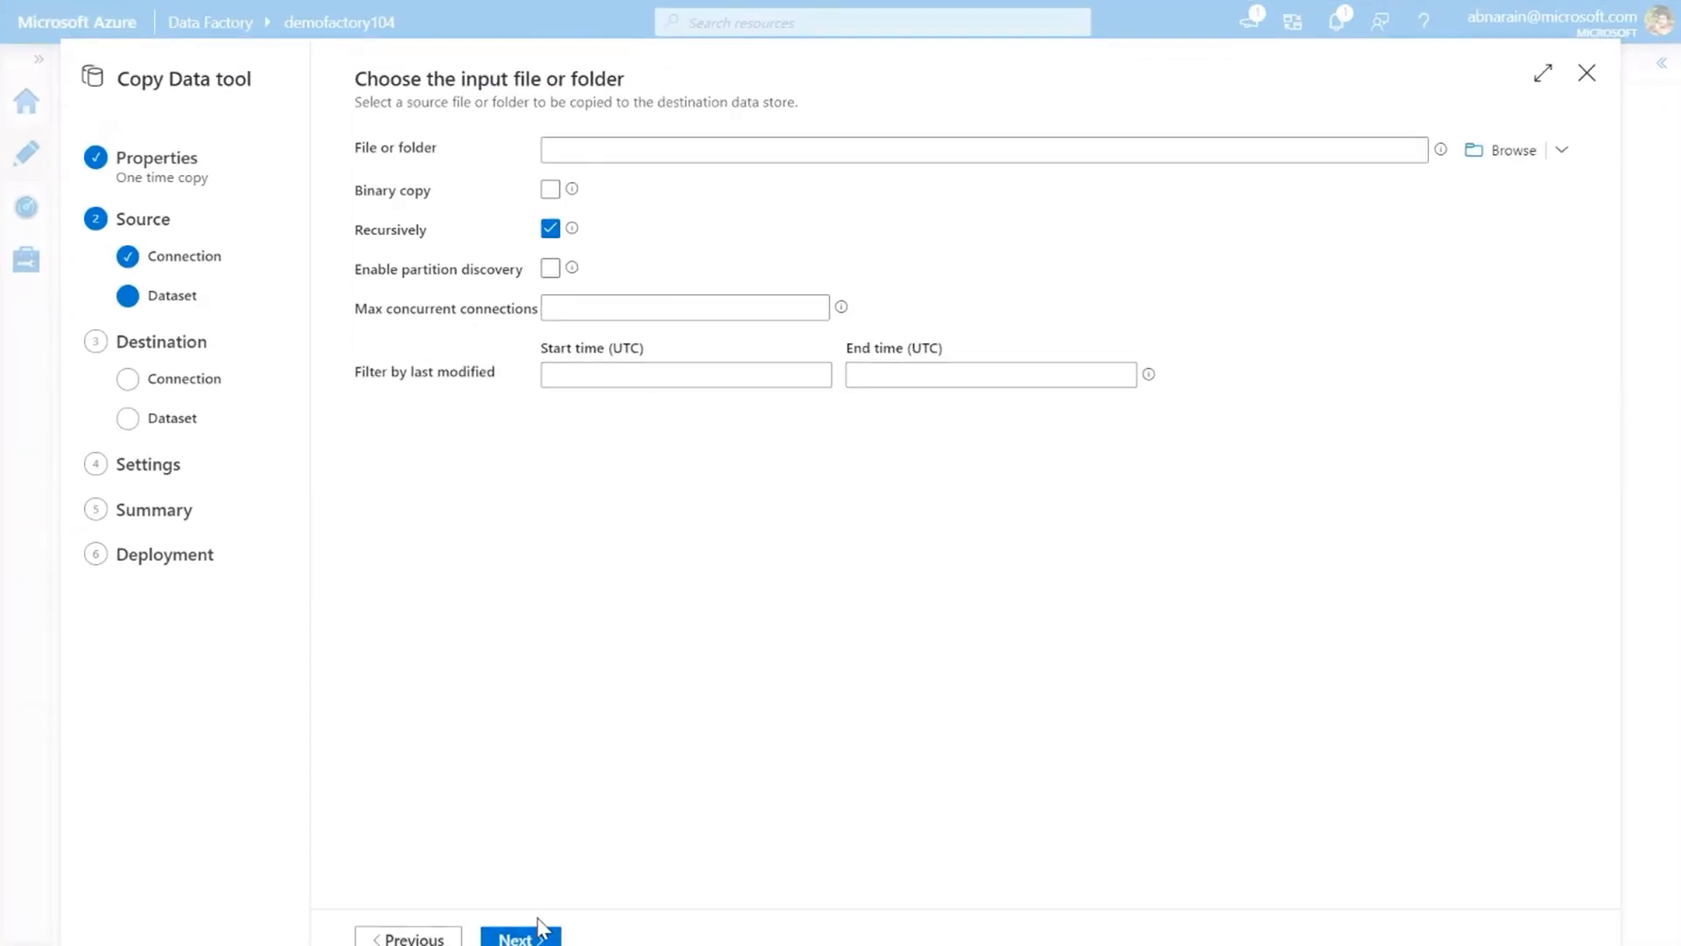
# Enlarge the data preview in the file format settings and accept the detected comma-delimited text format with first row as header
pyautogui.click(524, 939)
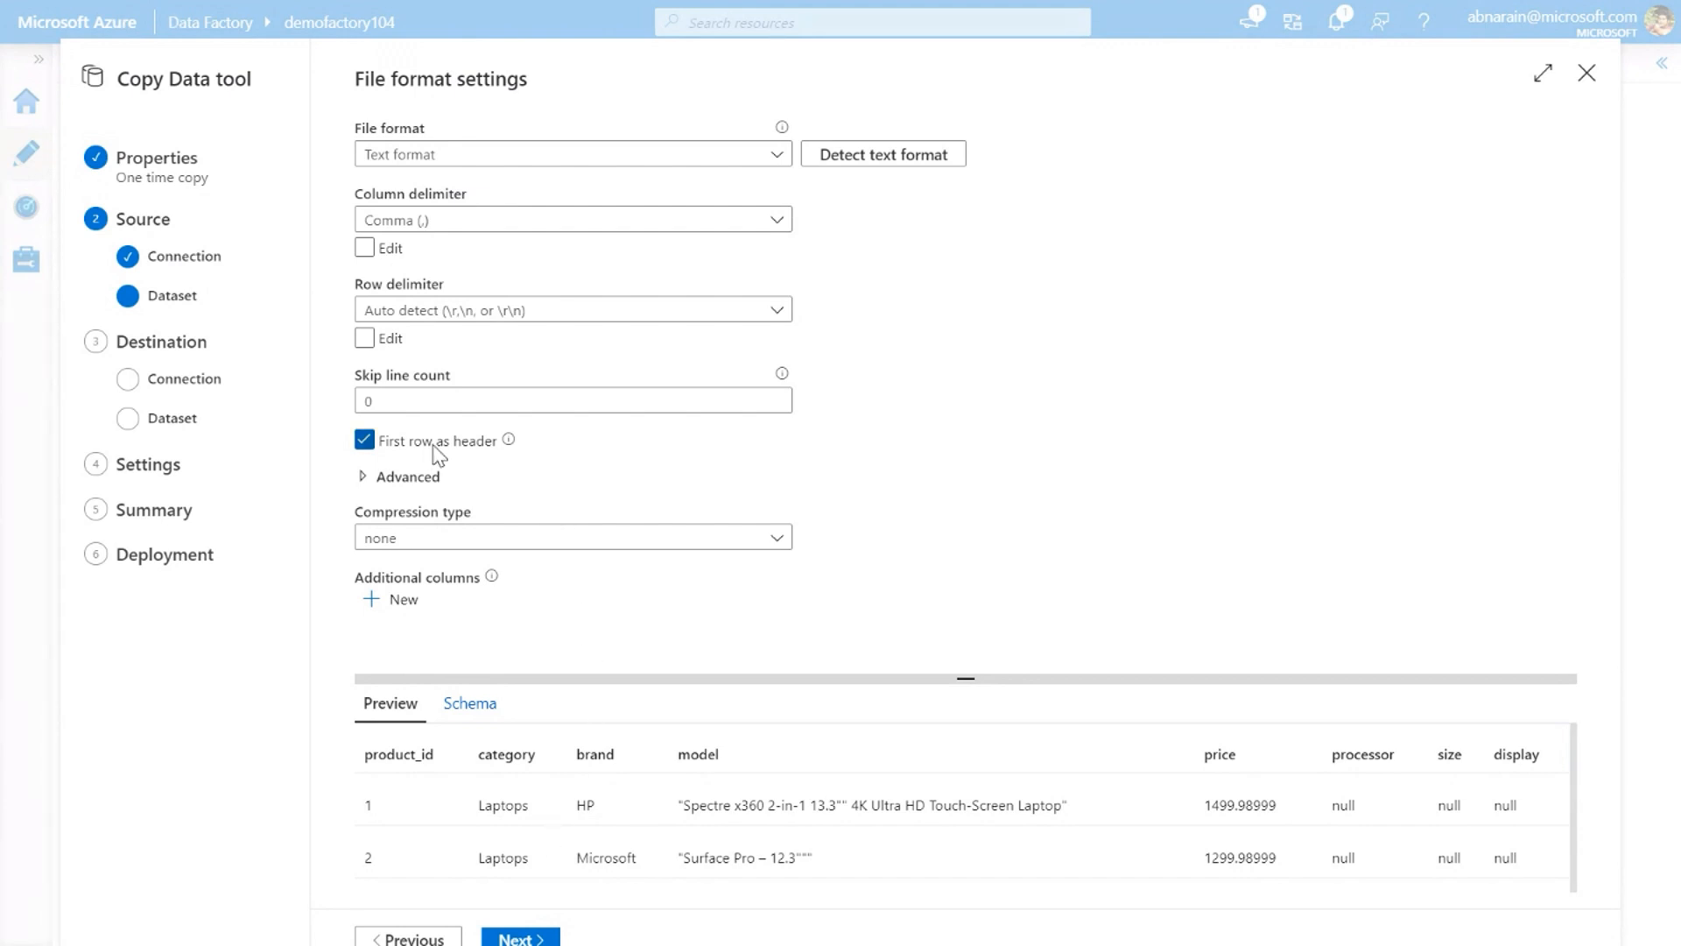
pyautogui.moveTo(1138, 678); pyautogui.dragTo(1167, 591)
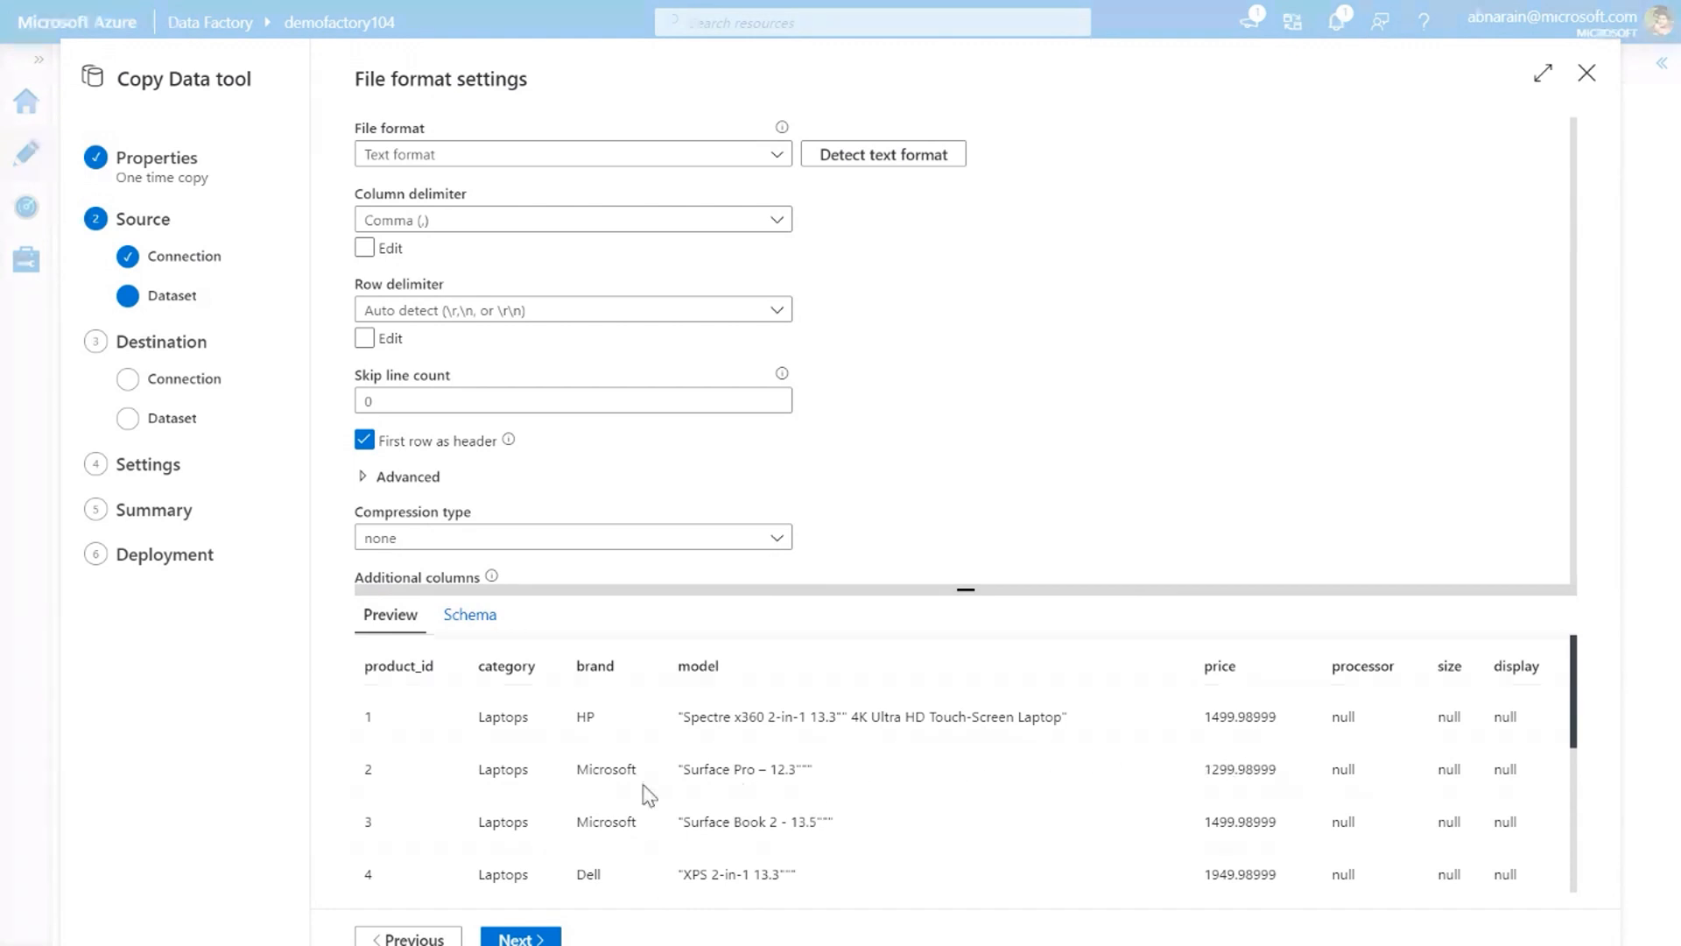
pyautogui.click(529, 938)
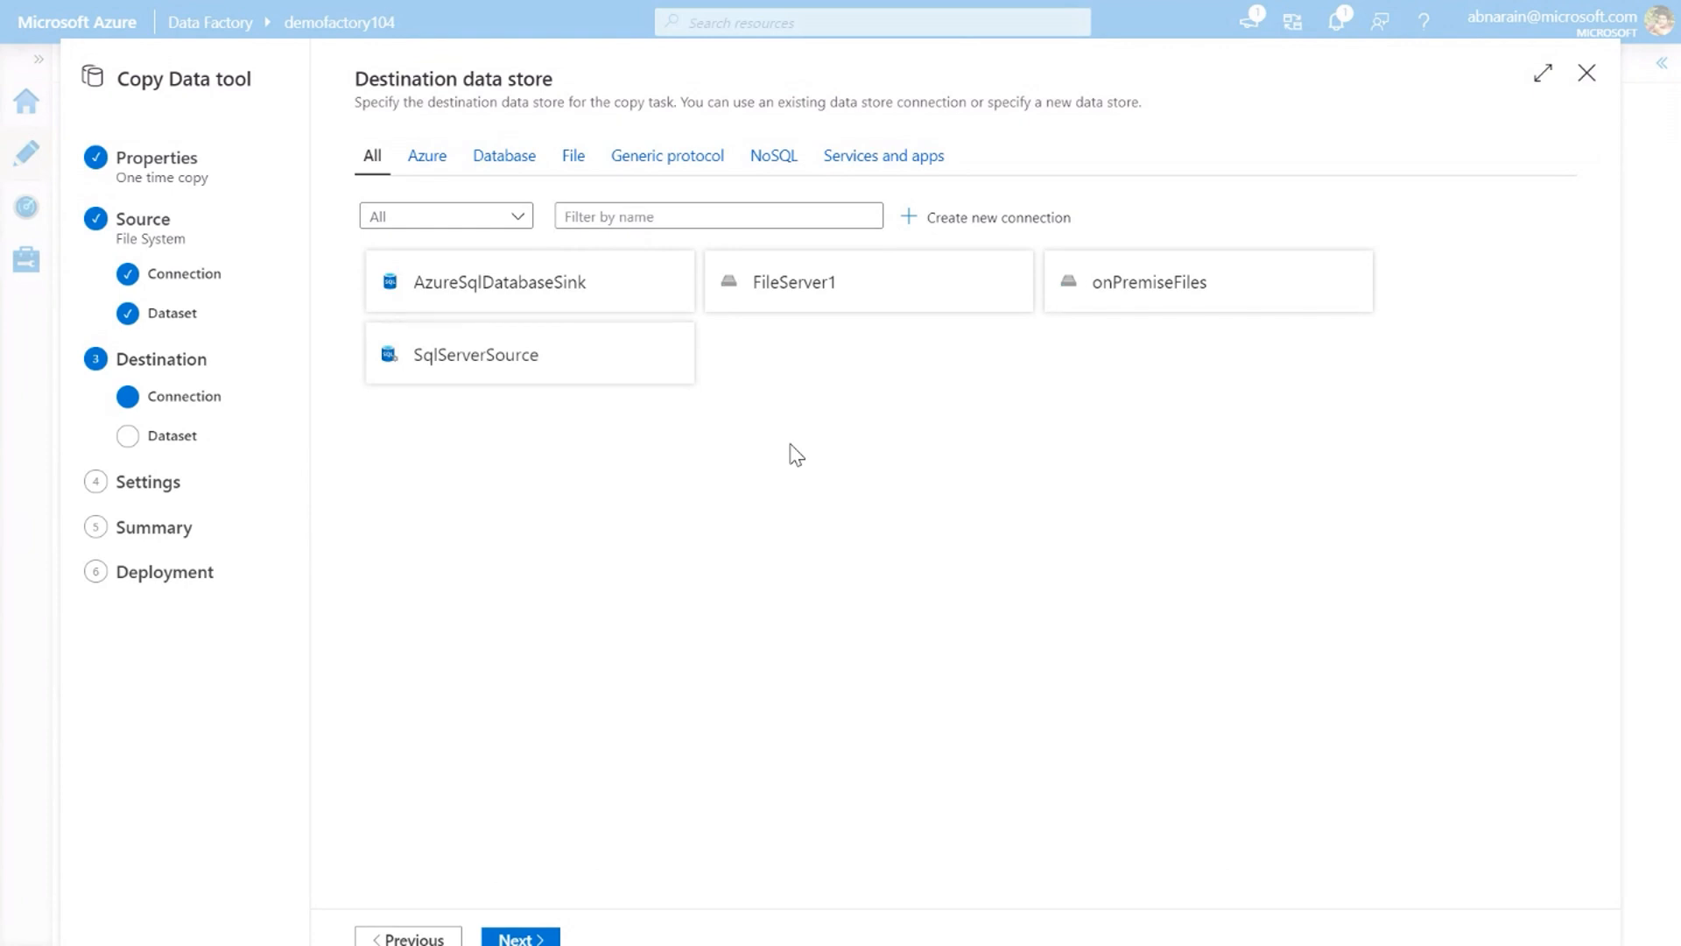
# Start a new Azure SQL Database linked service for the destination and connect it through the onPremiseSHIR integration runtime
pyautogui.click(968, 225)
pyautogui.write('sql')
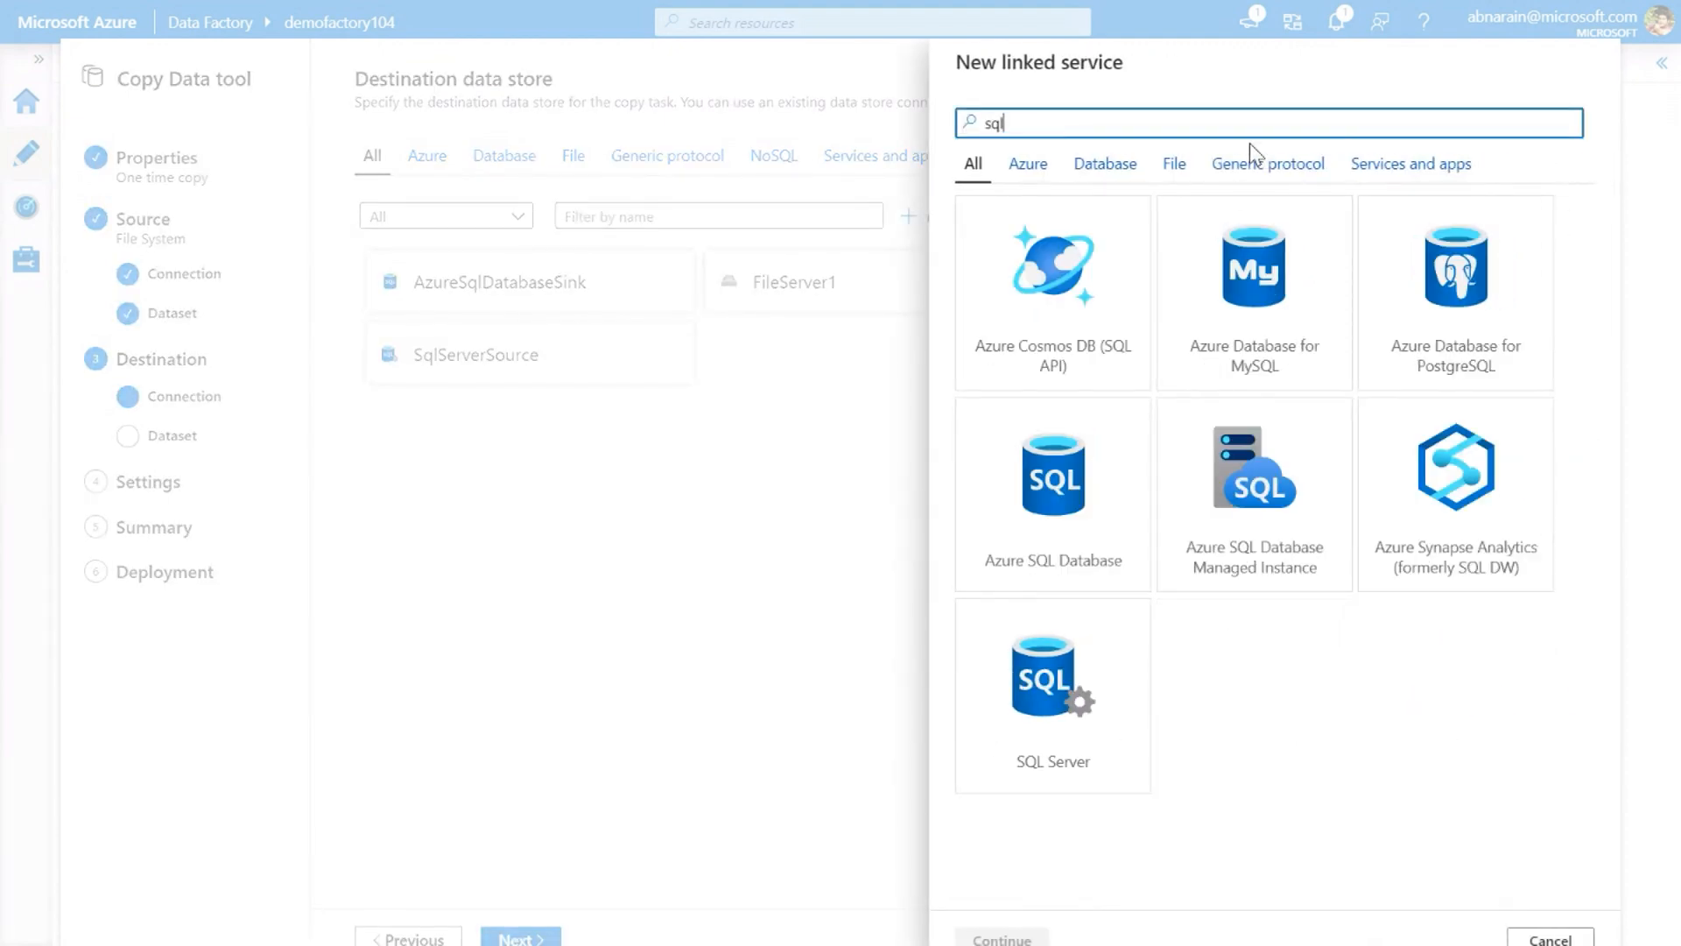
pyautogui.doubleClick(1090, 508)
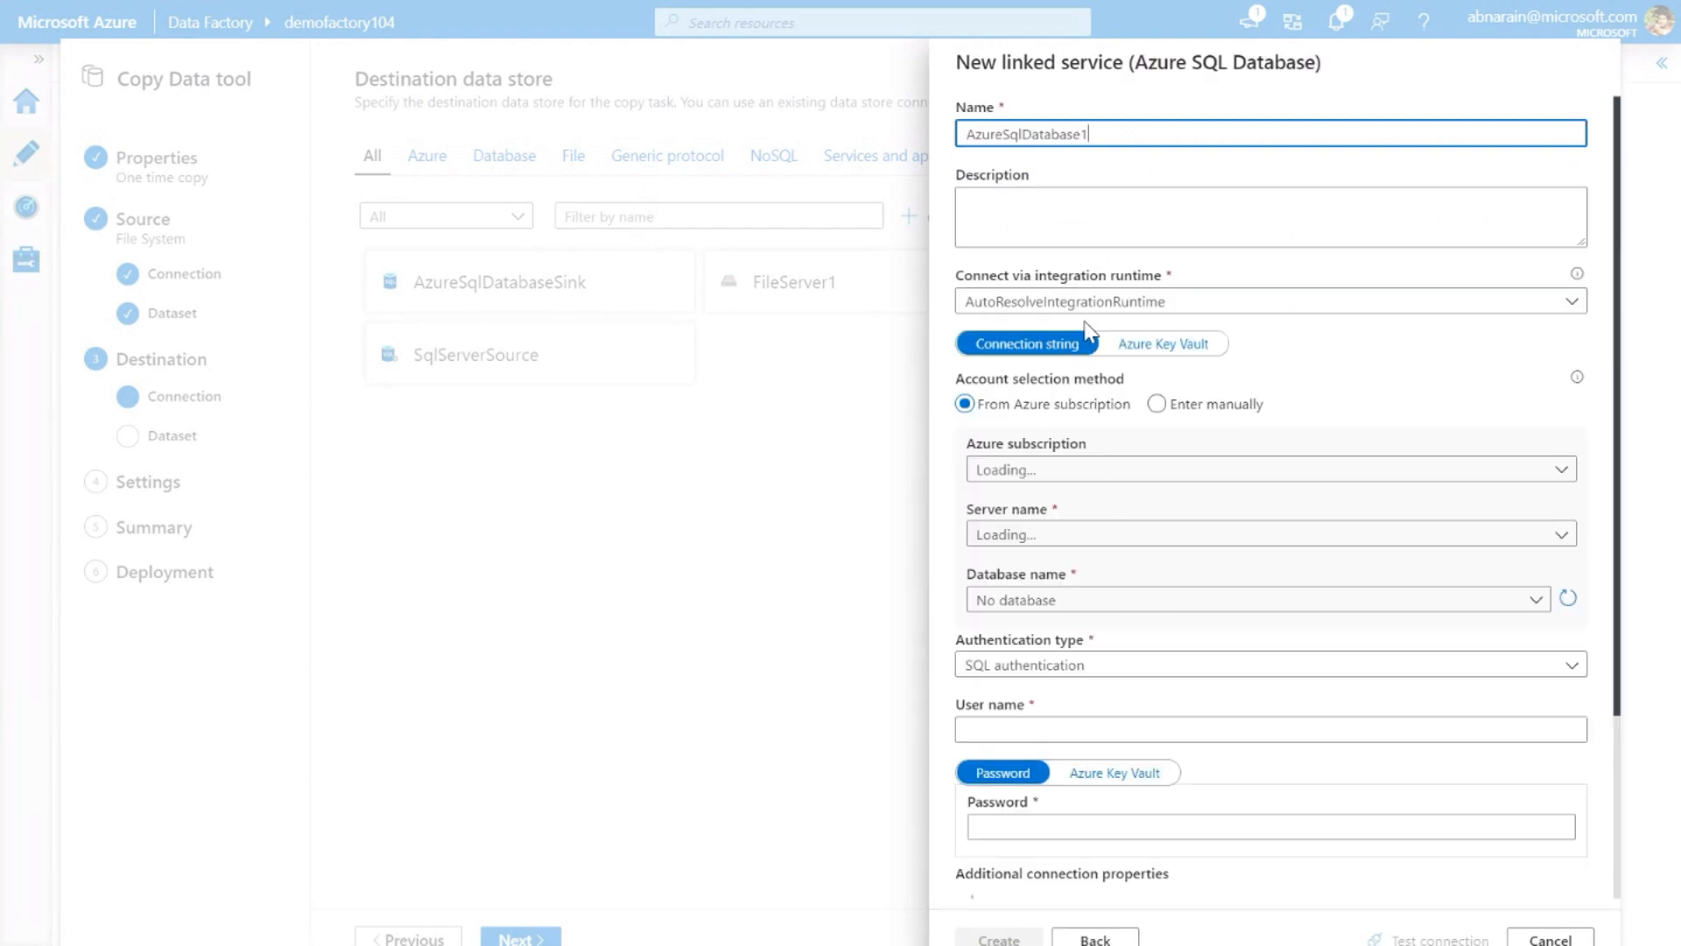
pyautogui.click(1095, 302)
pyautogui.click(1079, 396)
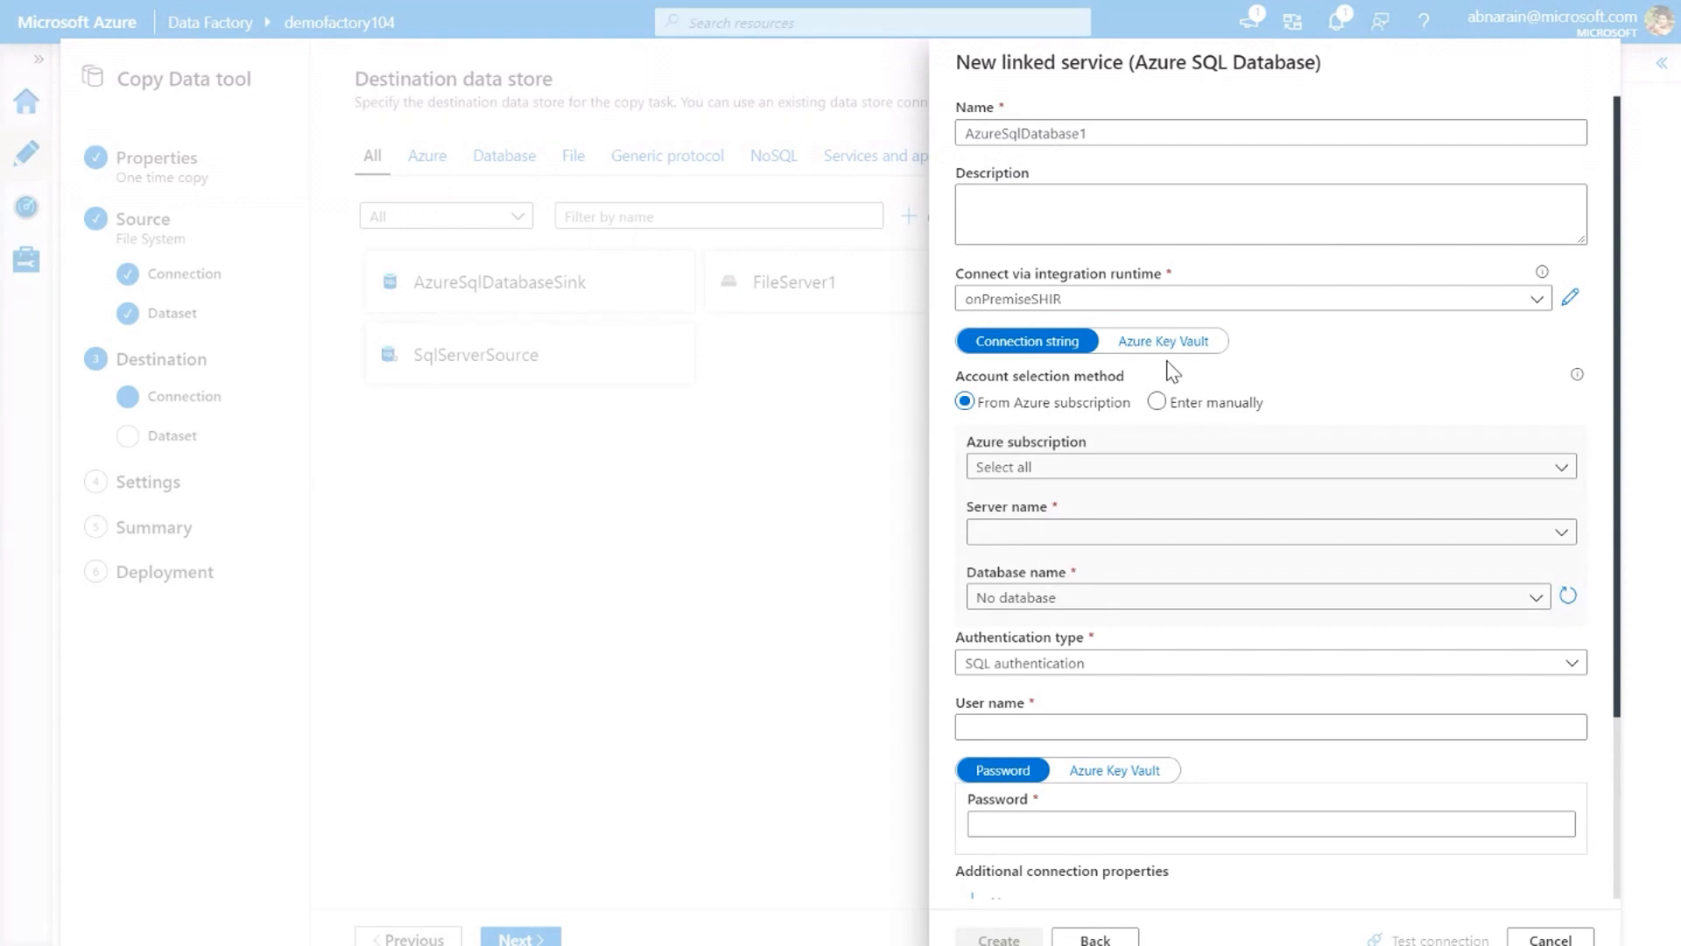
# Select the ADMS_Test_PM_Internal_1 subscription, the abserver2 server and the backupdb database for the destination
pyautogui.click(1119, 483)
pyautogui.write('pm')
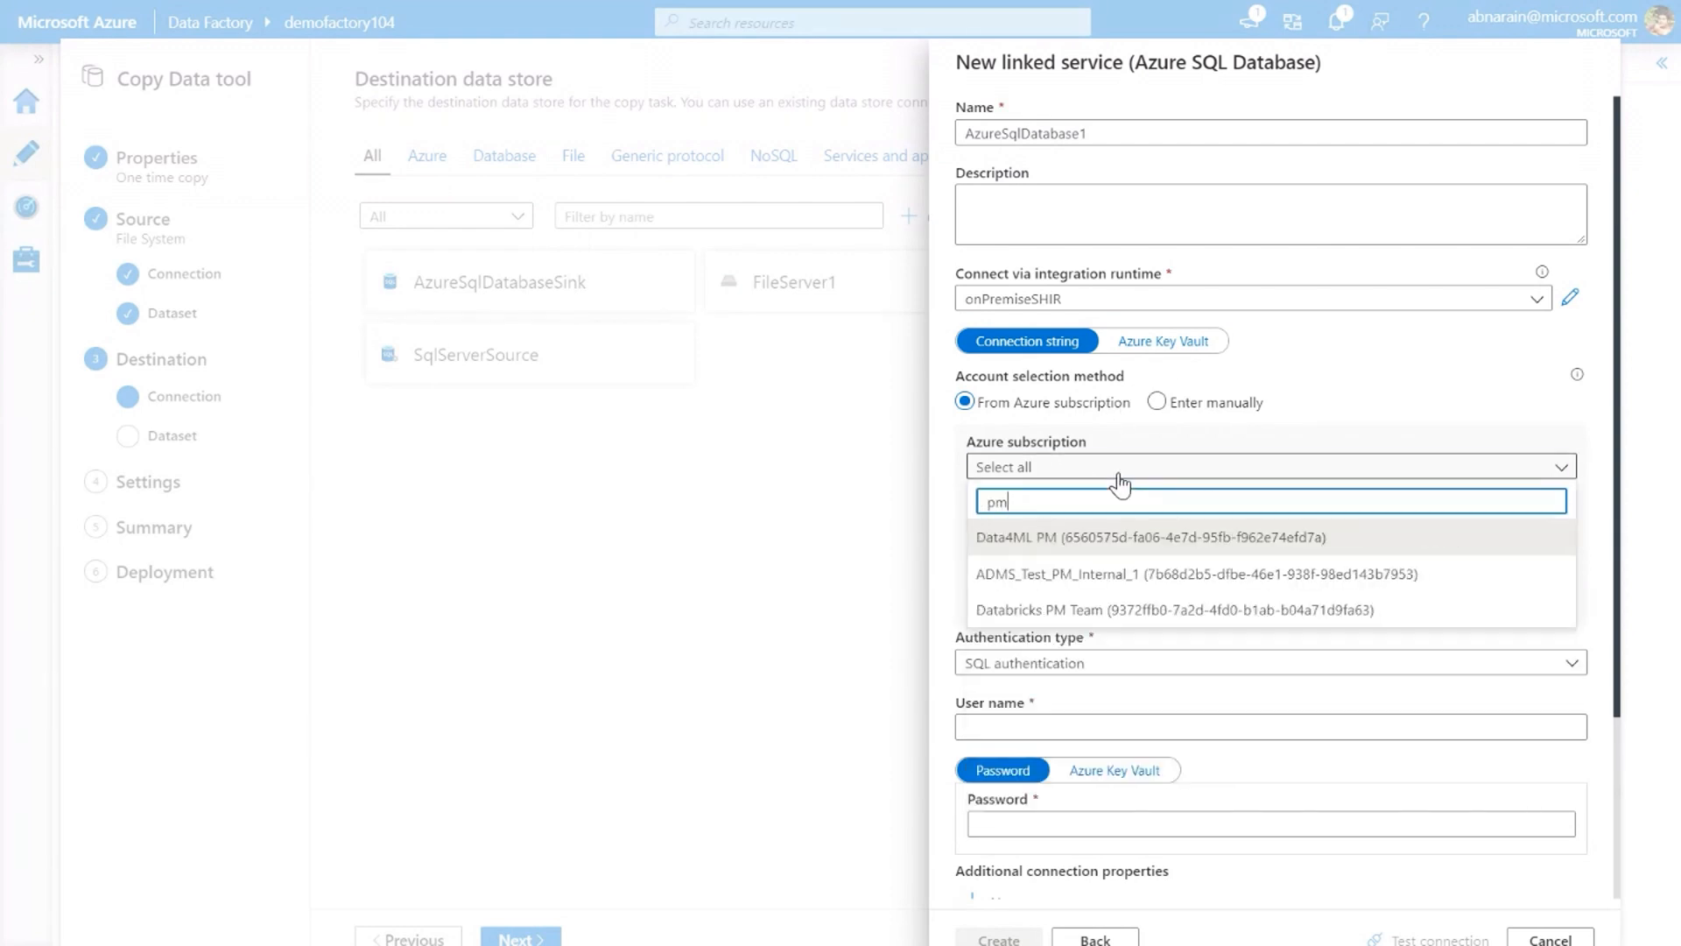
pyautogui.click(1099, 574)
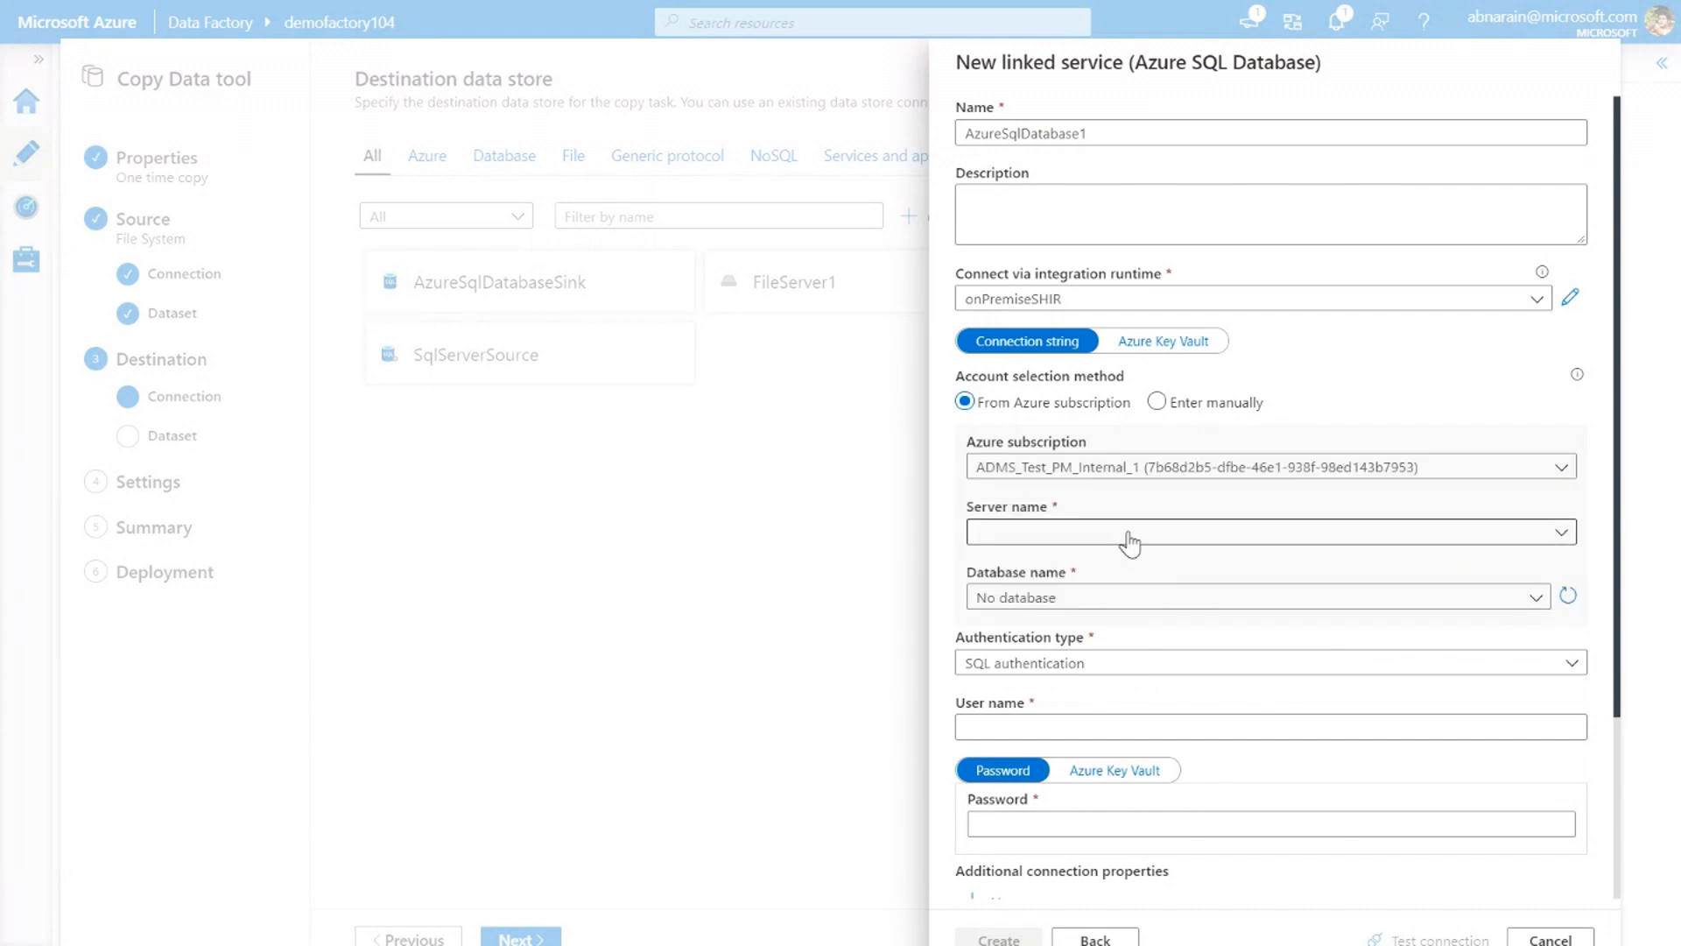
pyautogui.click(1129, 536)
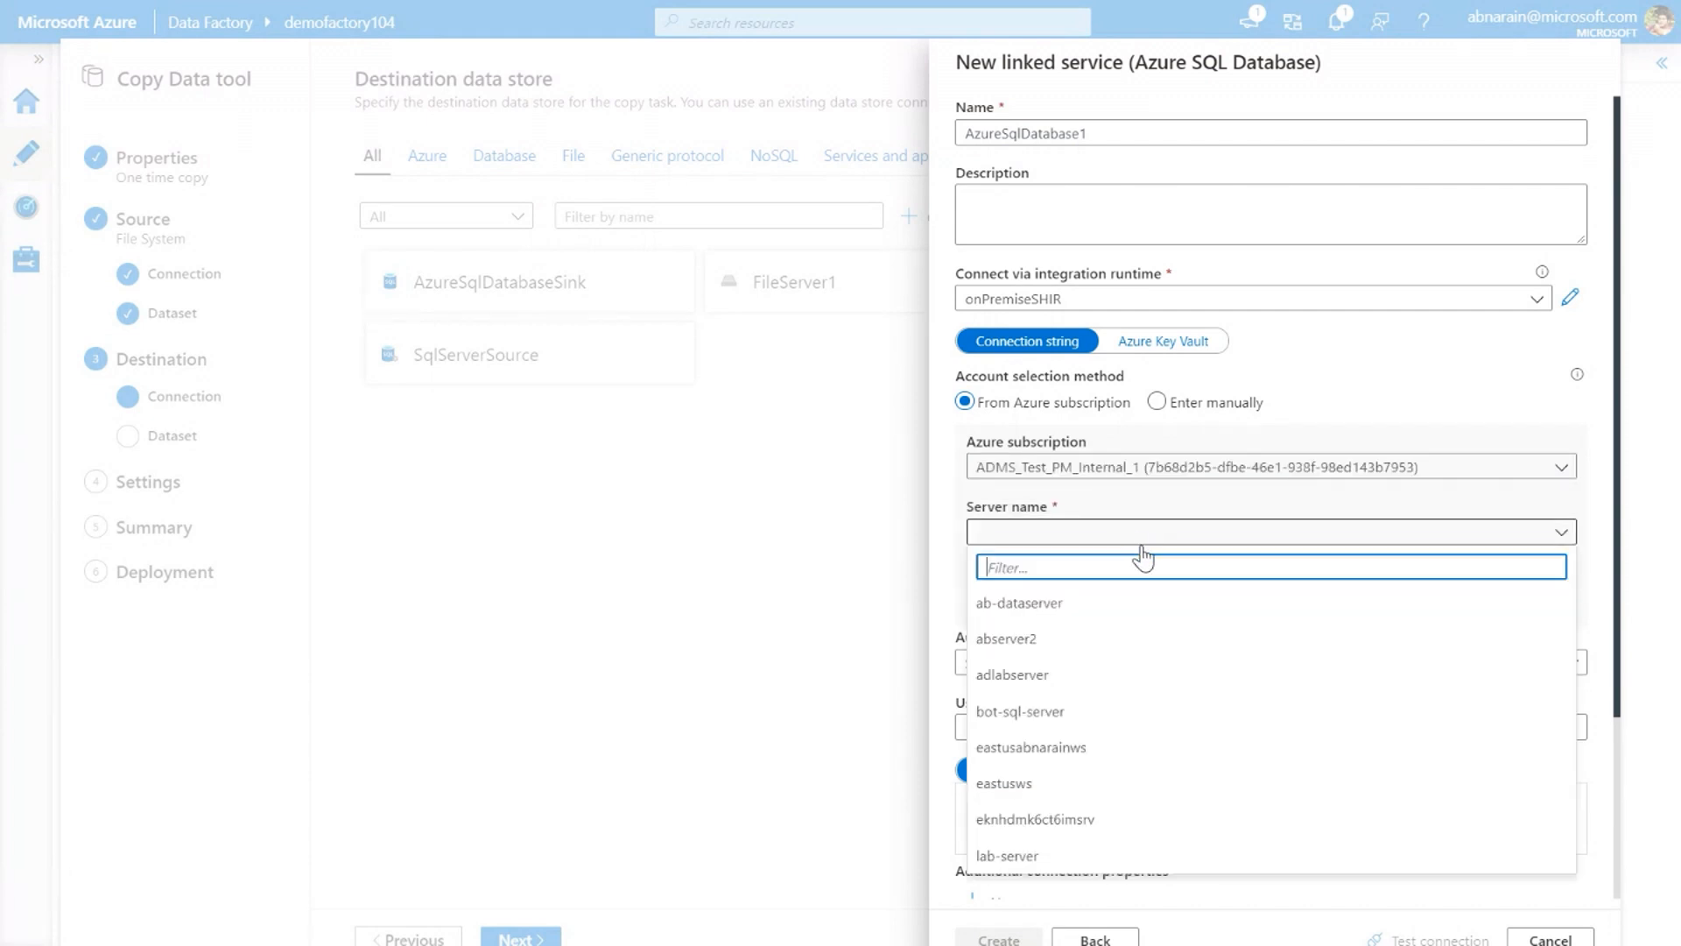
pyautogui.click(1112, 640)
pyautogui.click(1110, 602)
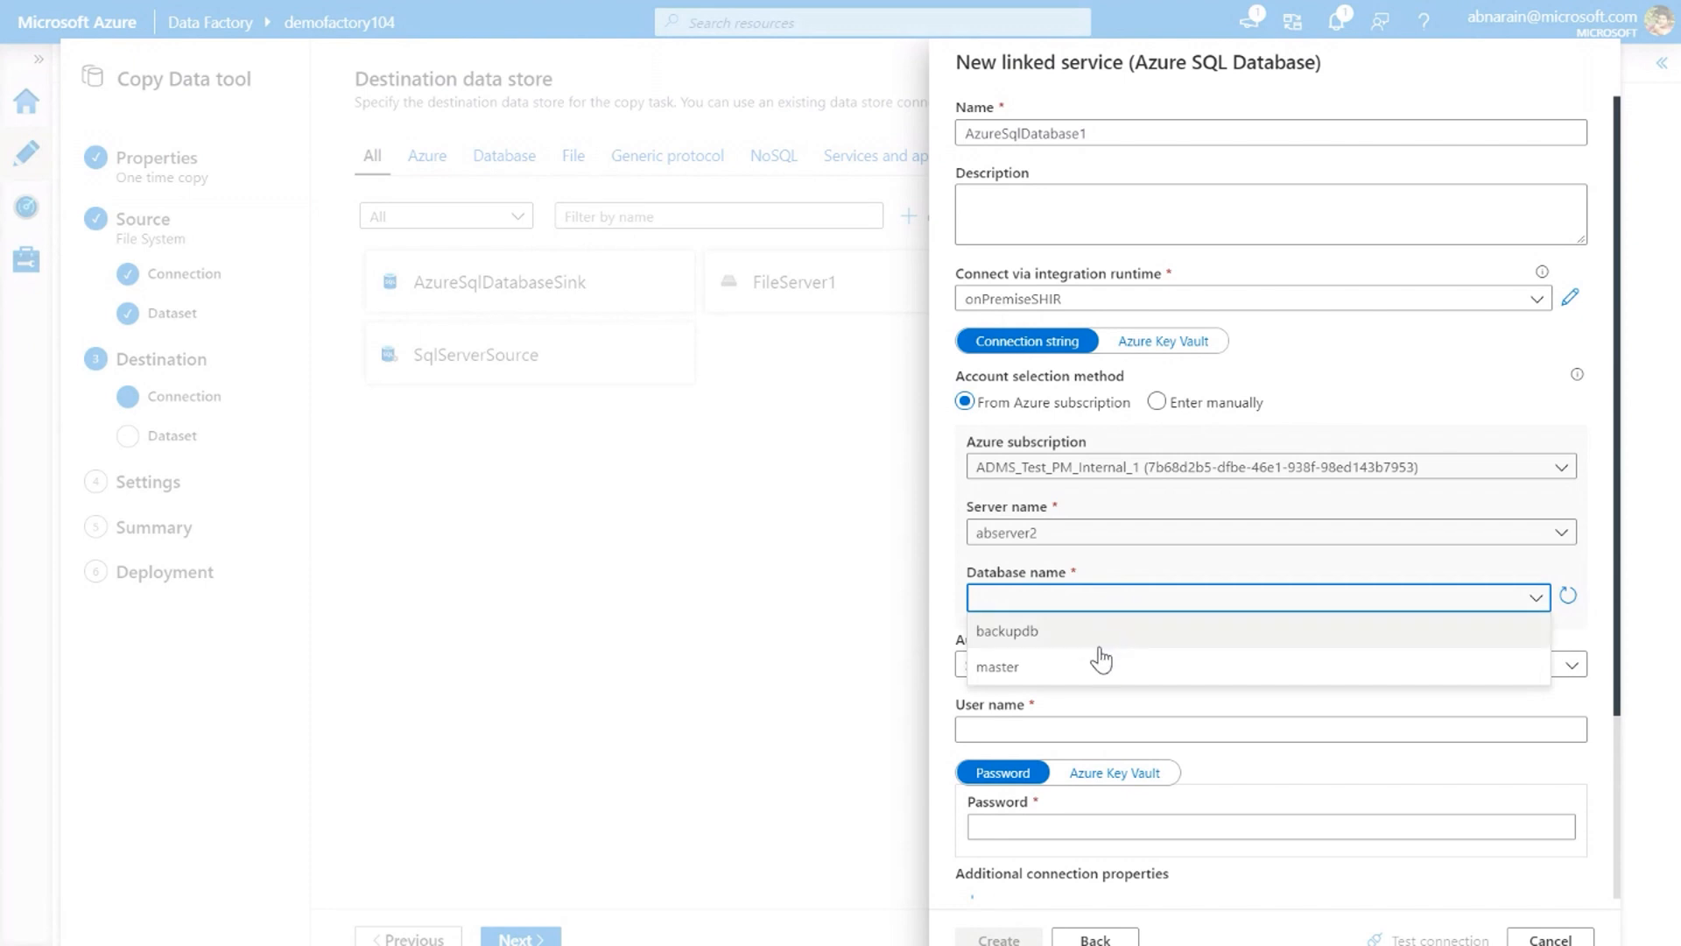
pyautogui.click(1095, 632)
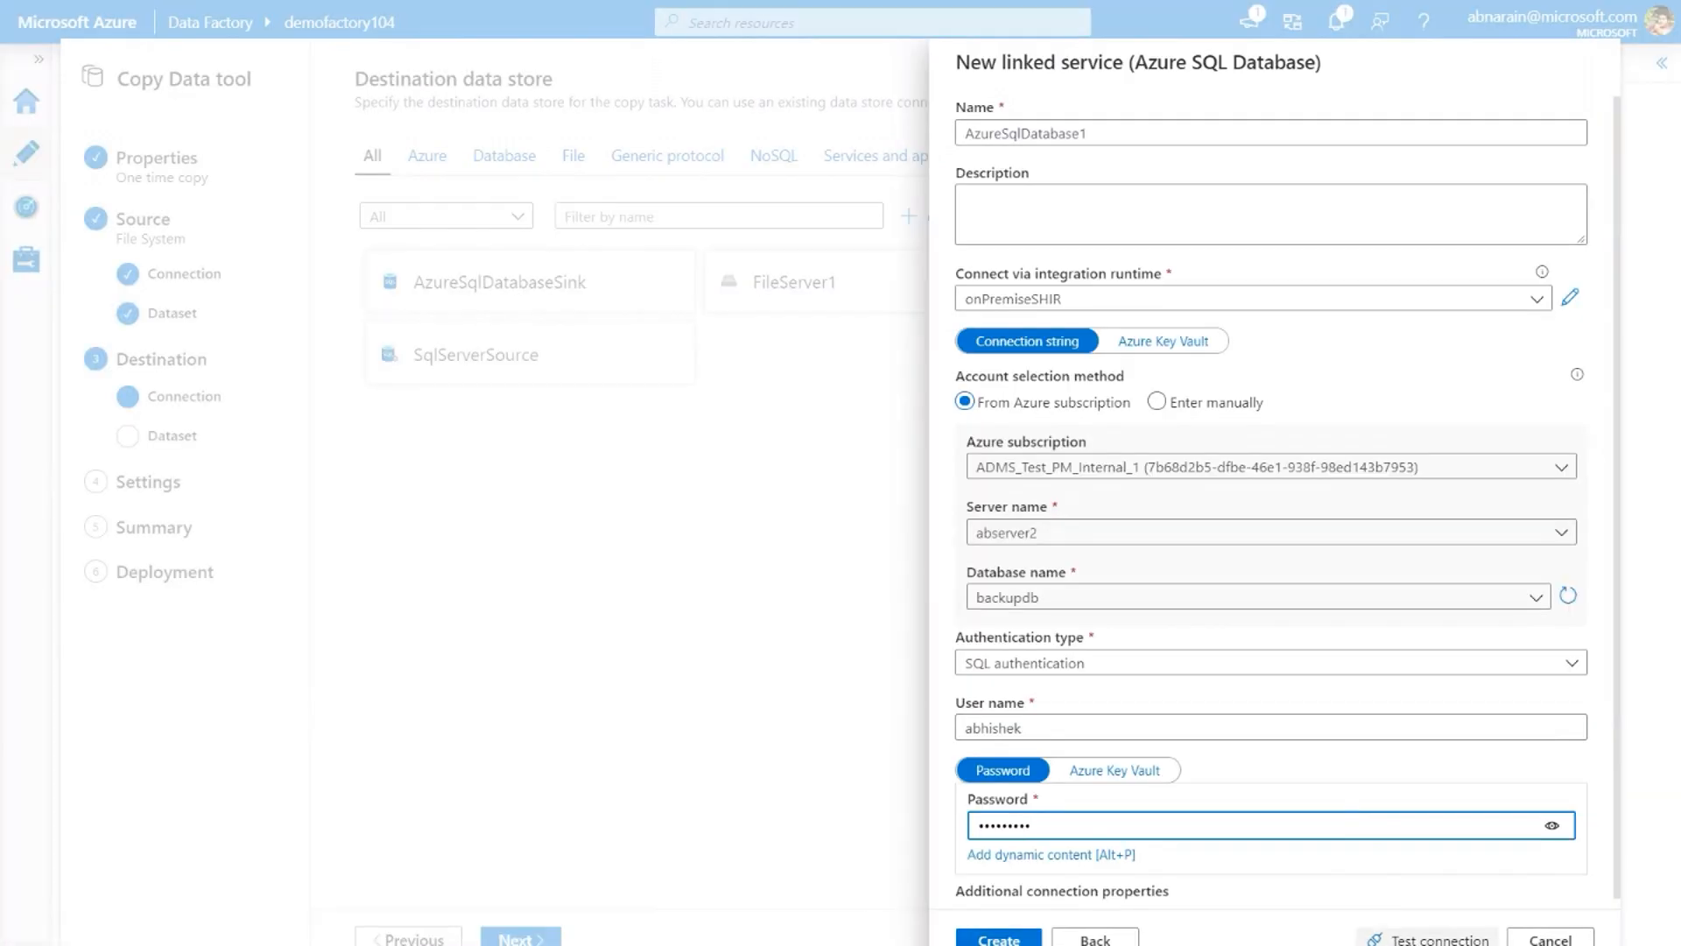
# Fill in the database user name and password, test the connection, and create the linked service as the copy destination
pyautogui.click(1436, 940)
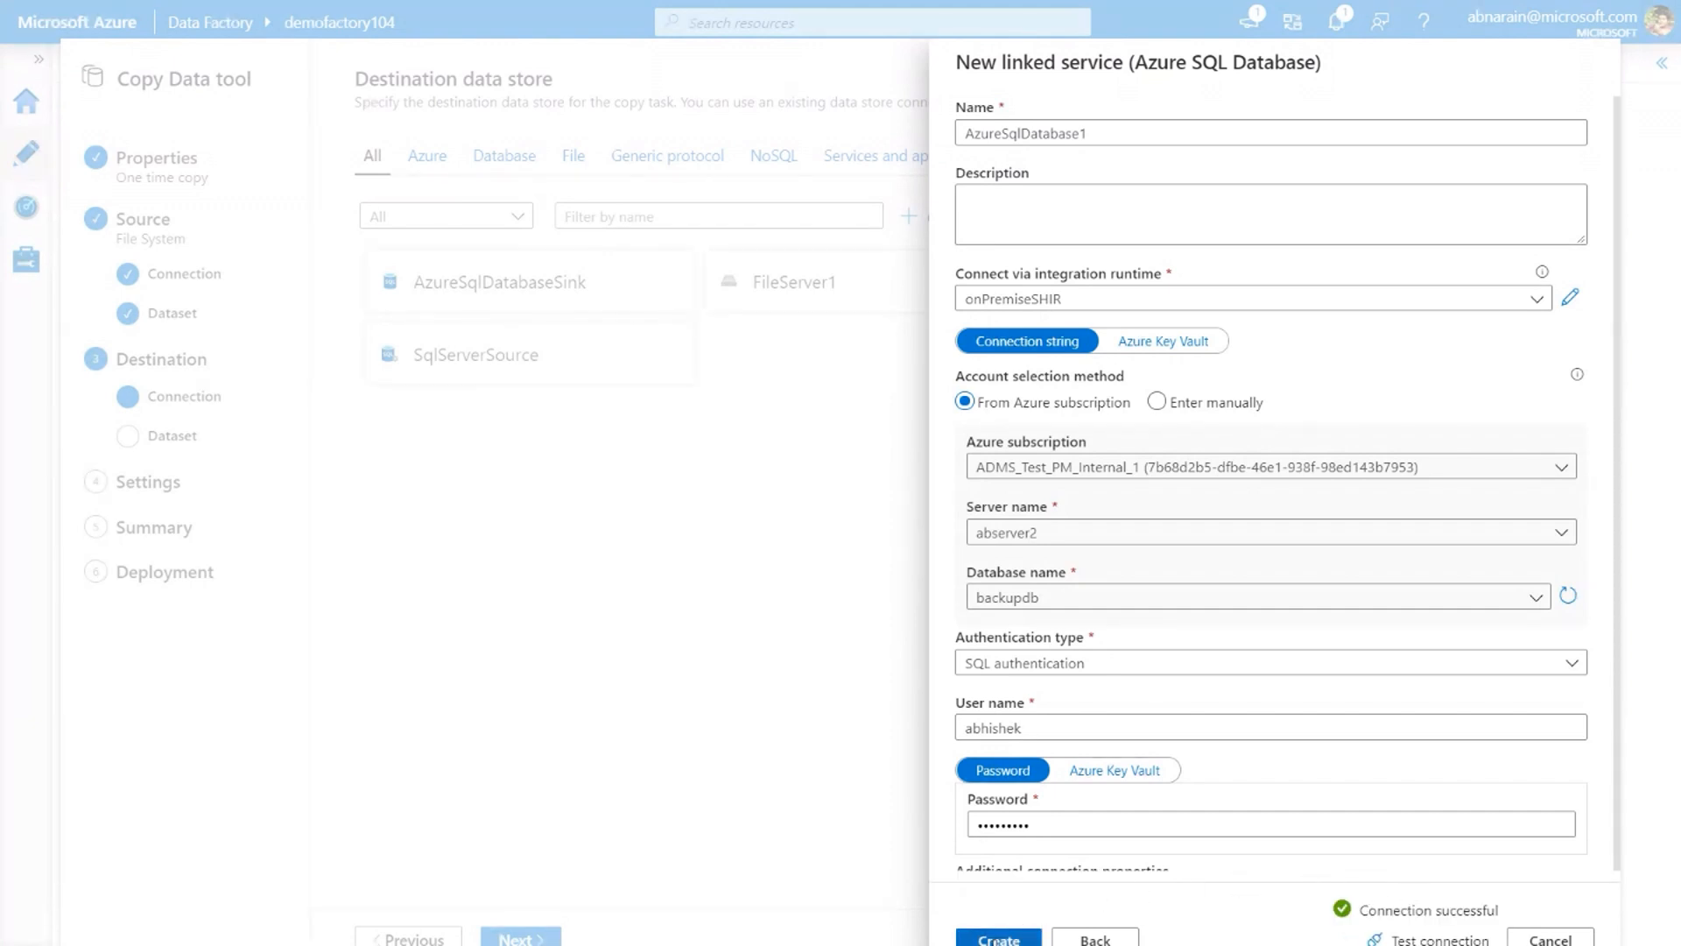
pyautogui.click(999, 939)
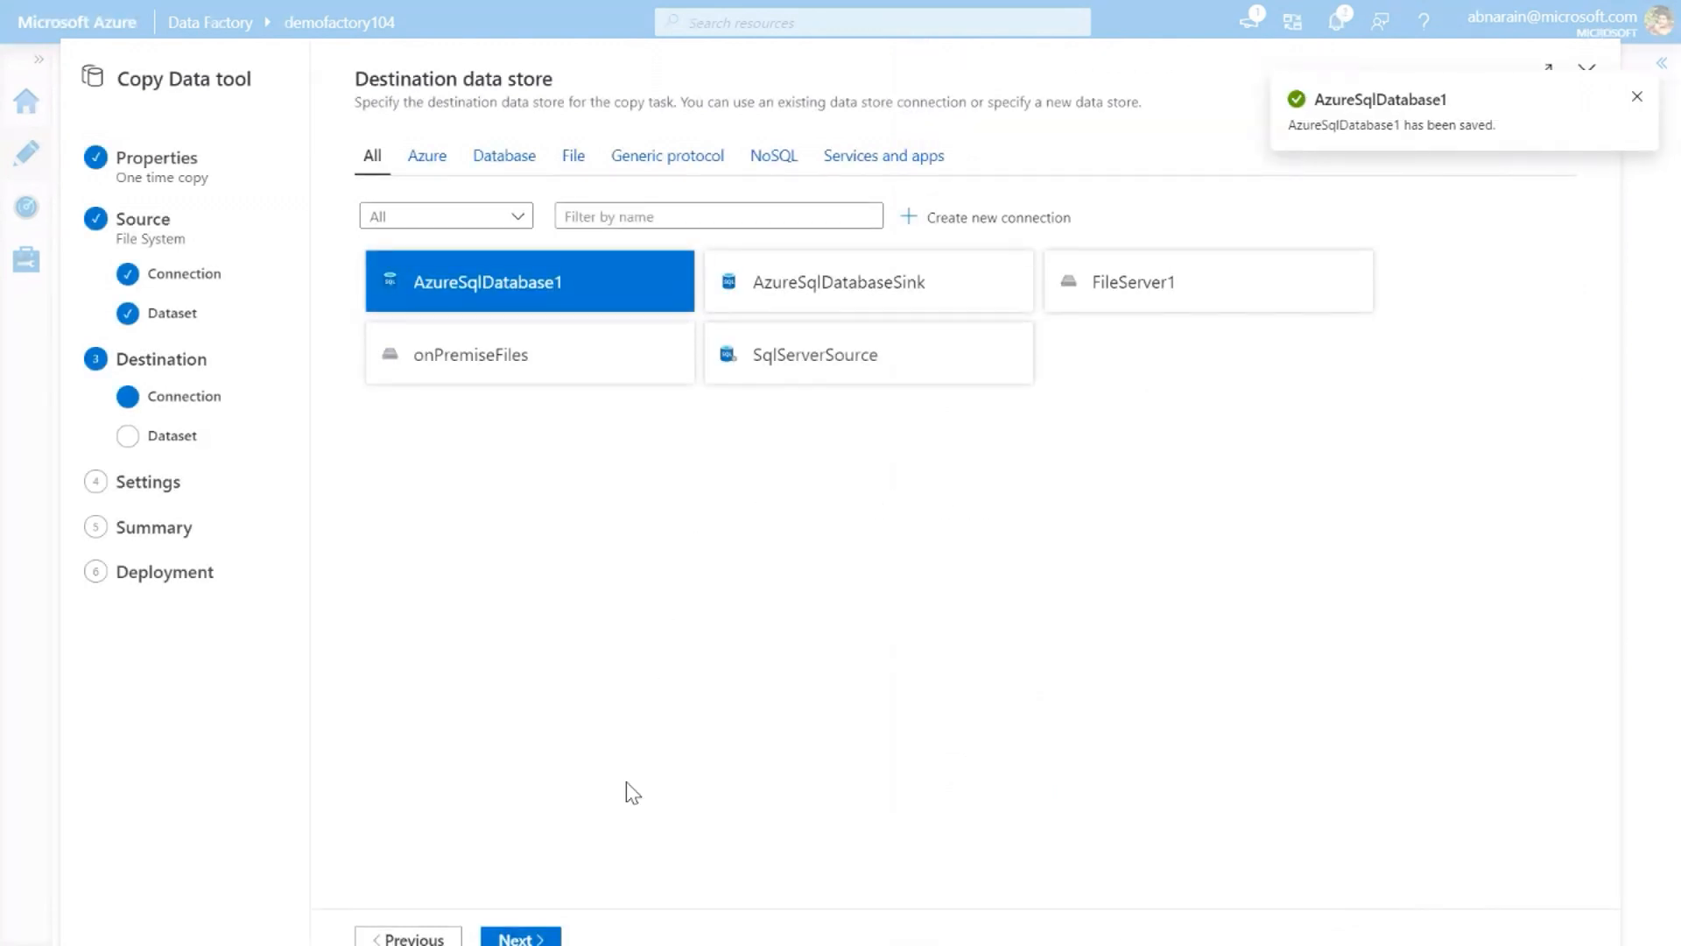
pyautogui.click(556, 937)
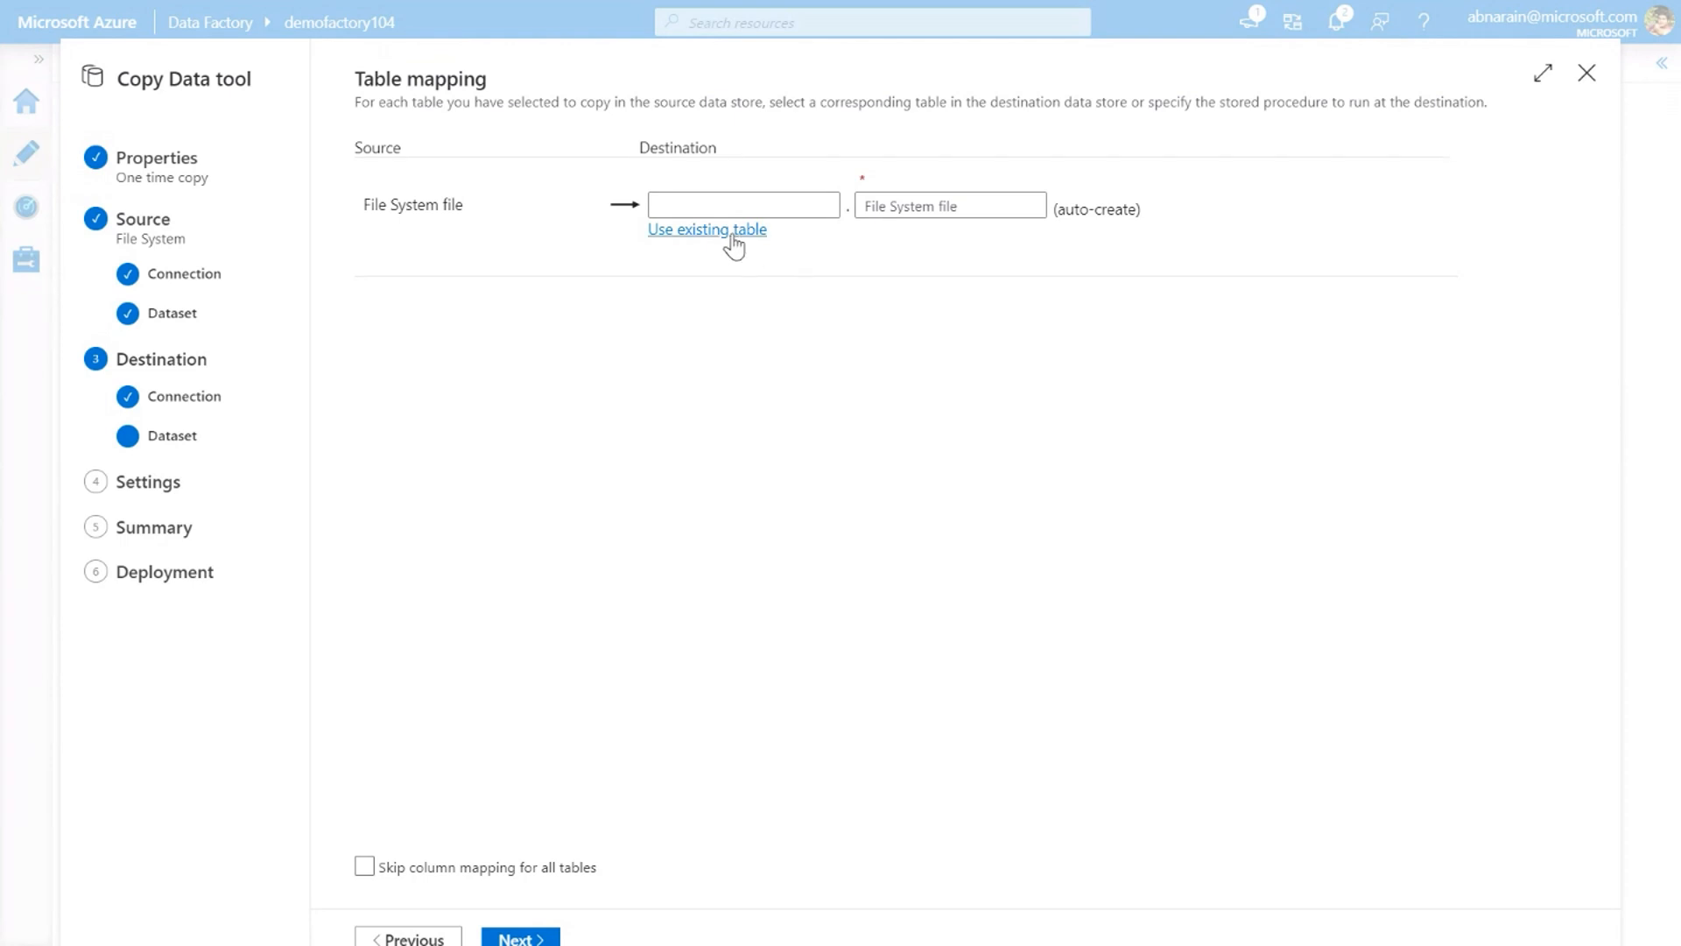
# Map the source file to an auto-created destination table with schema dbo and name products
pyautogui.click(793, 204)
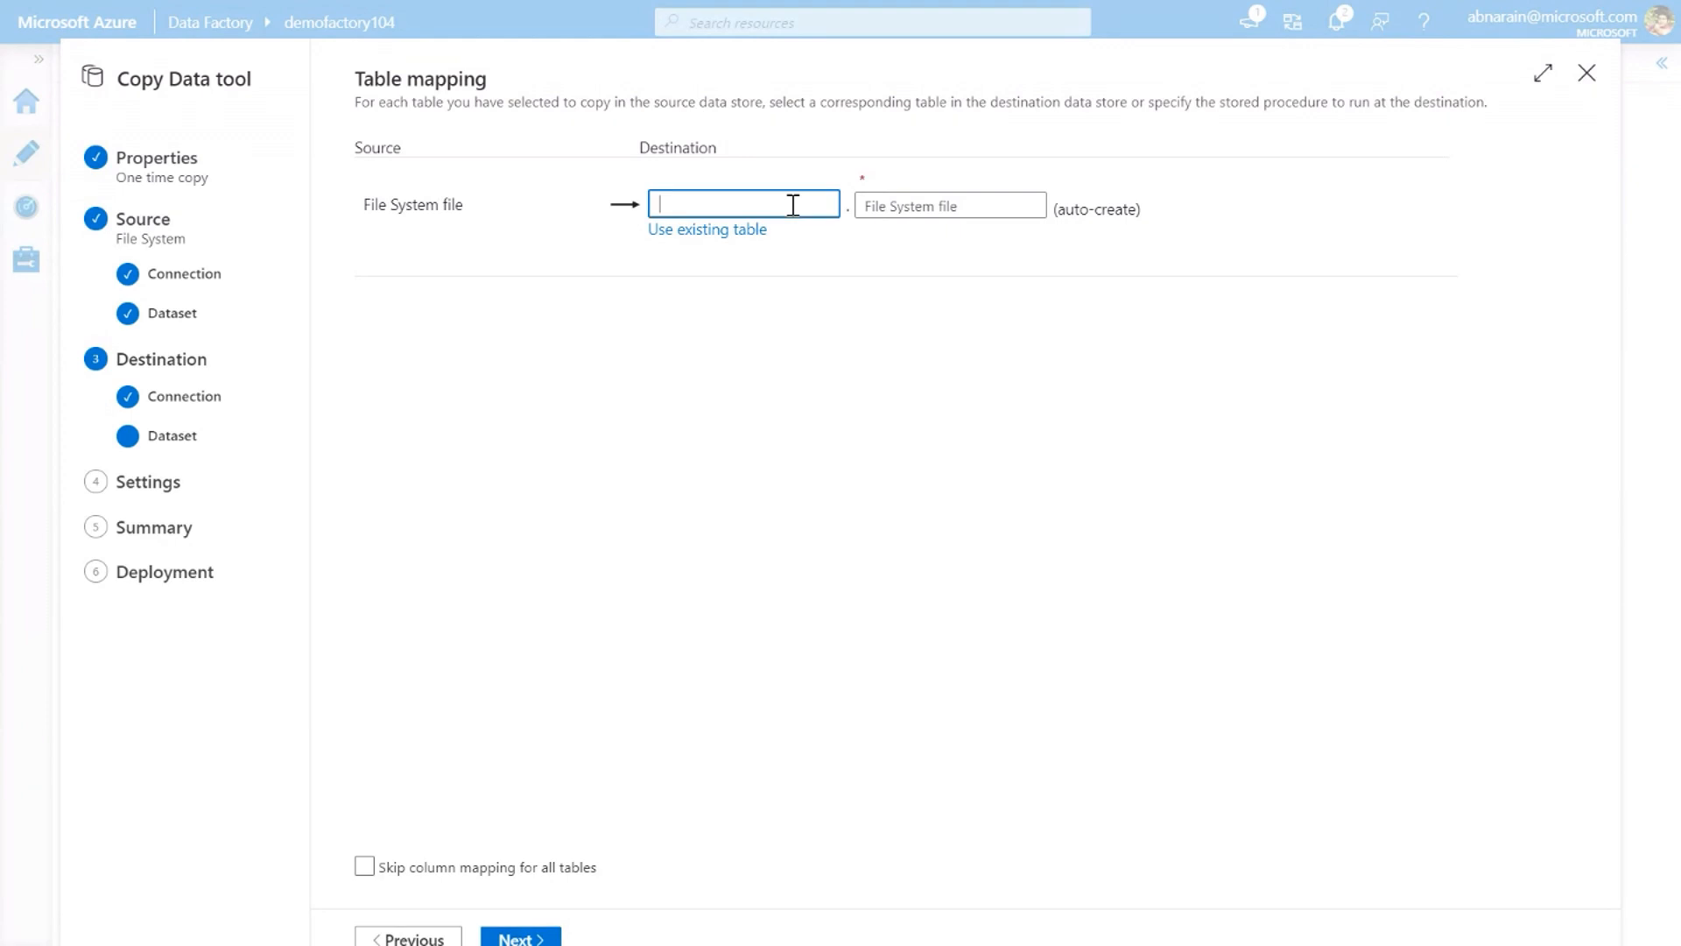
pyautogui.moveTo(971, 205); pyautogui.dragTo(788, 199)
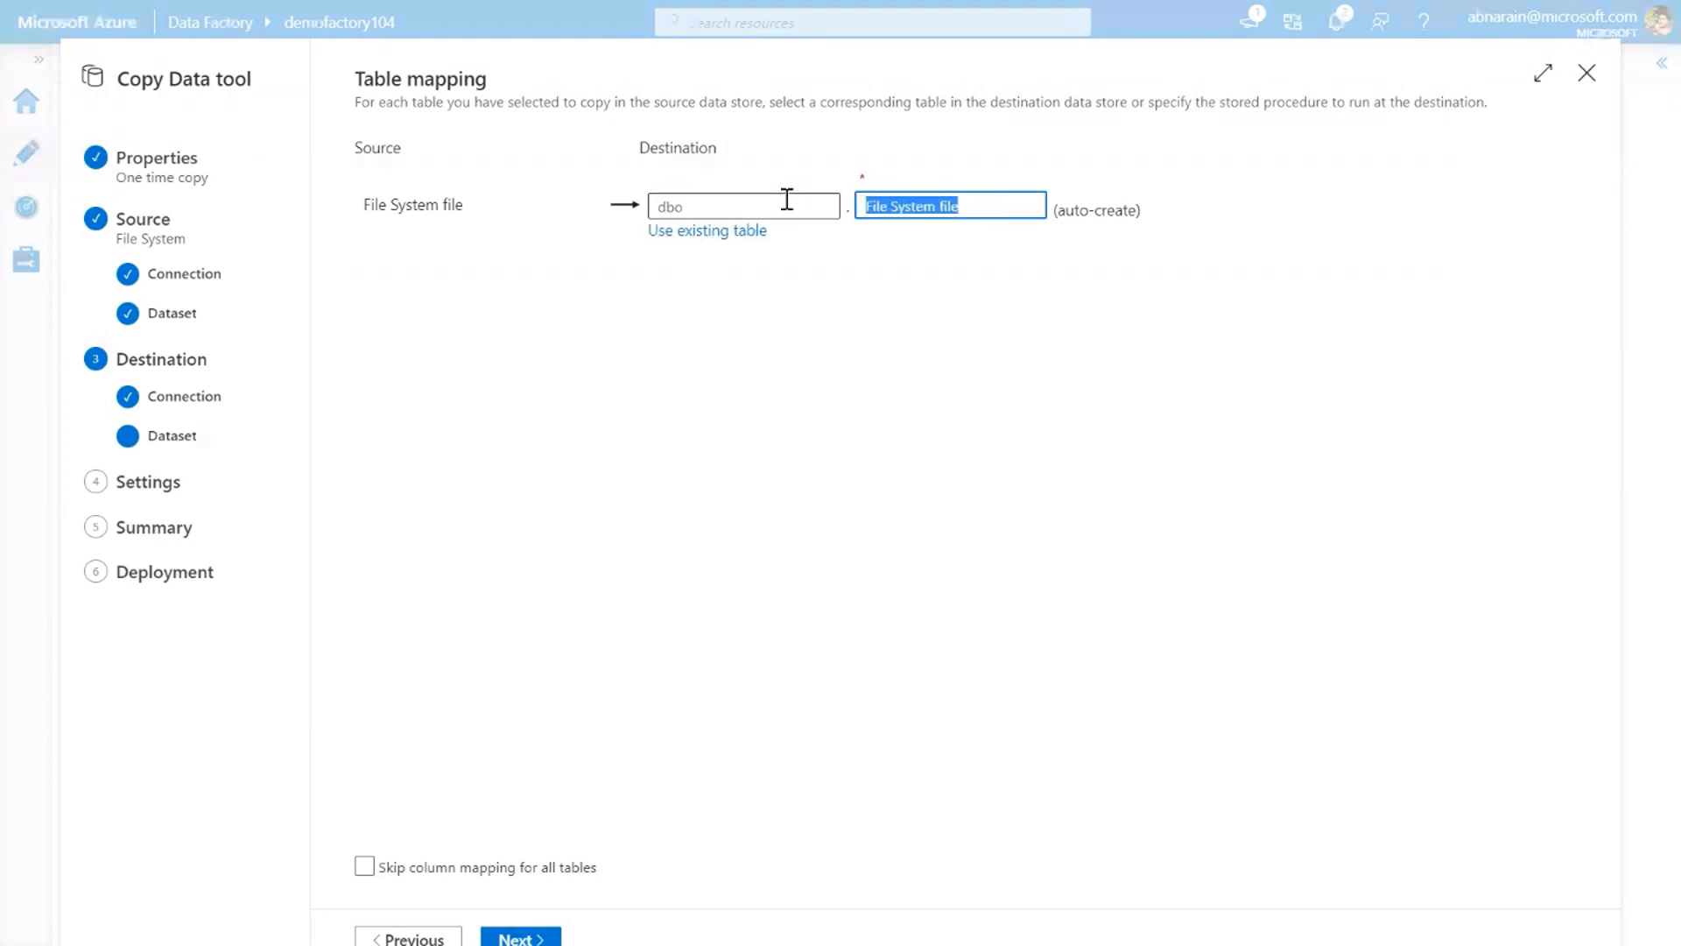
pyautogui.write('products')
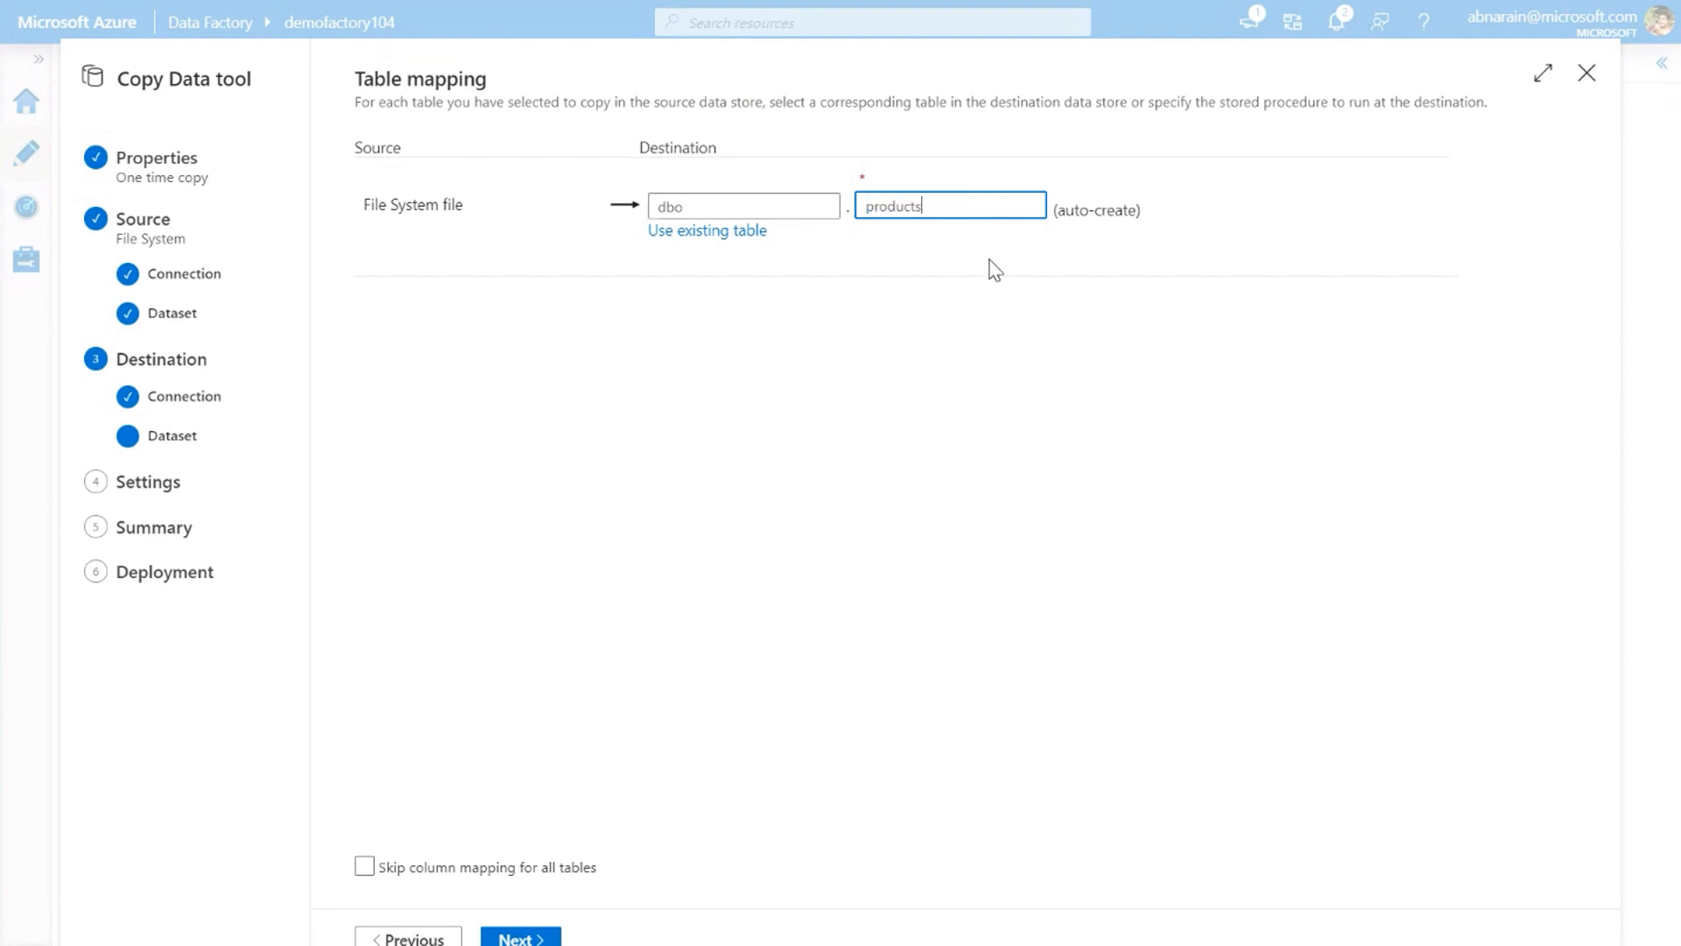
pyautogui.click(513, 936)
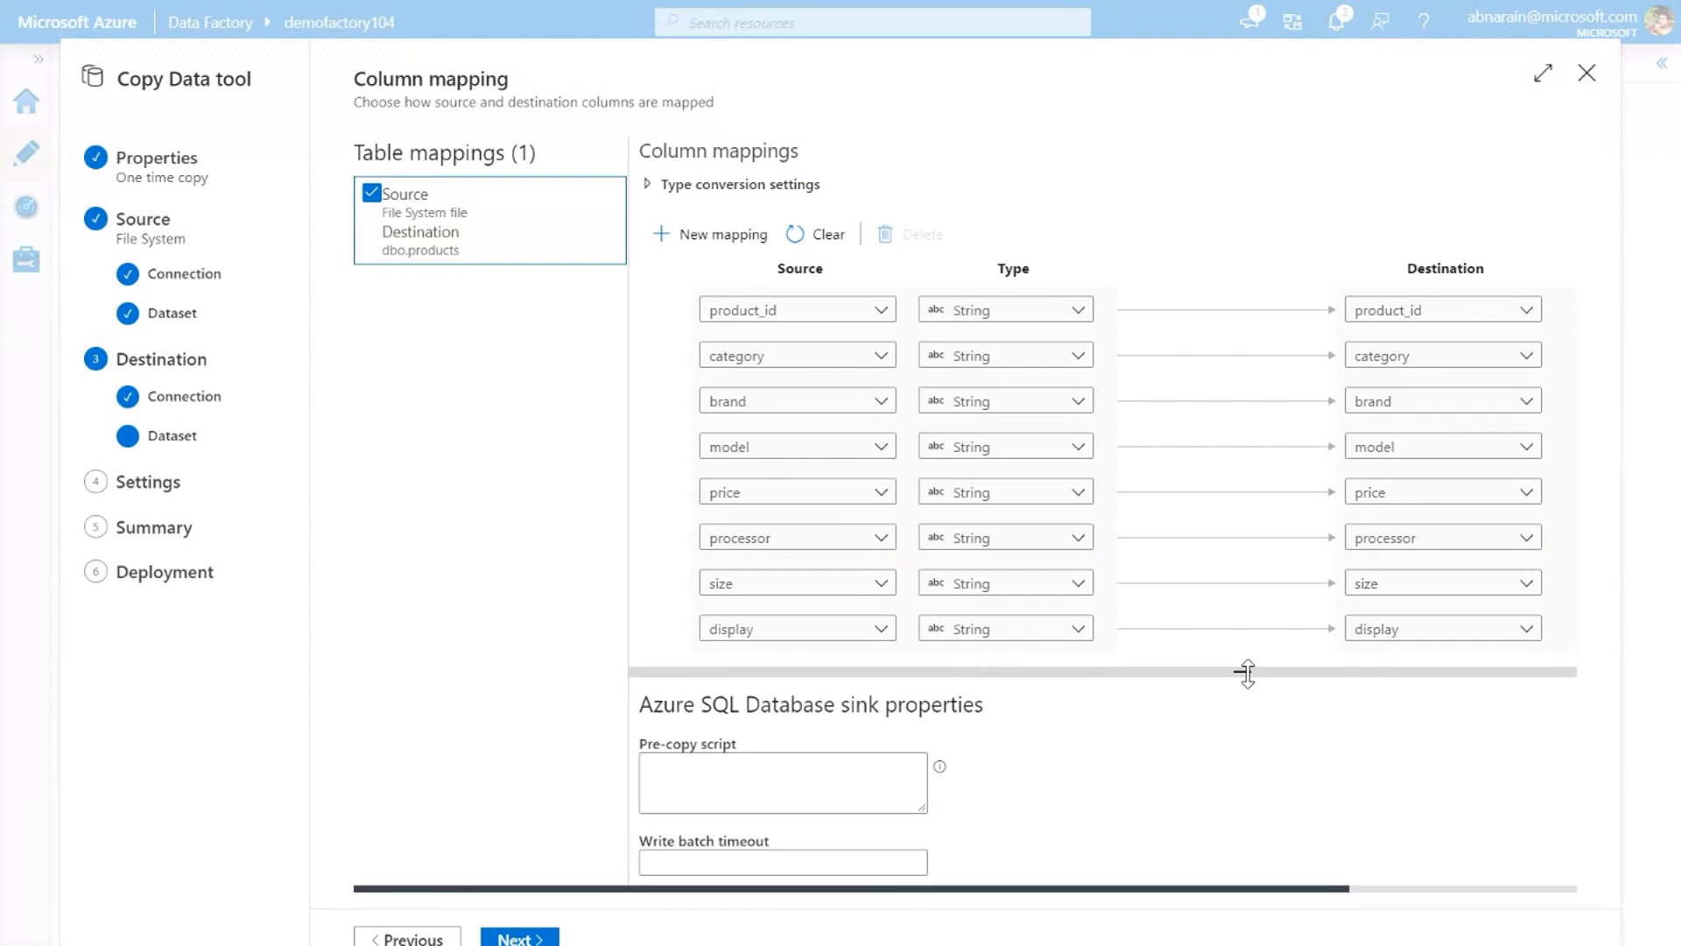
# Examine the data type choices for the product_id column and the Azure SQL Database sink properties
pyautogui.click(979, 313)
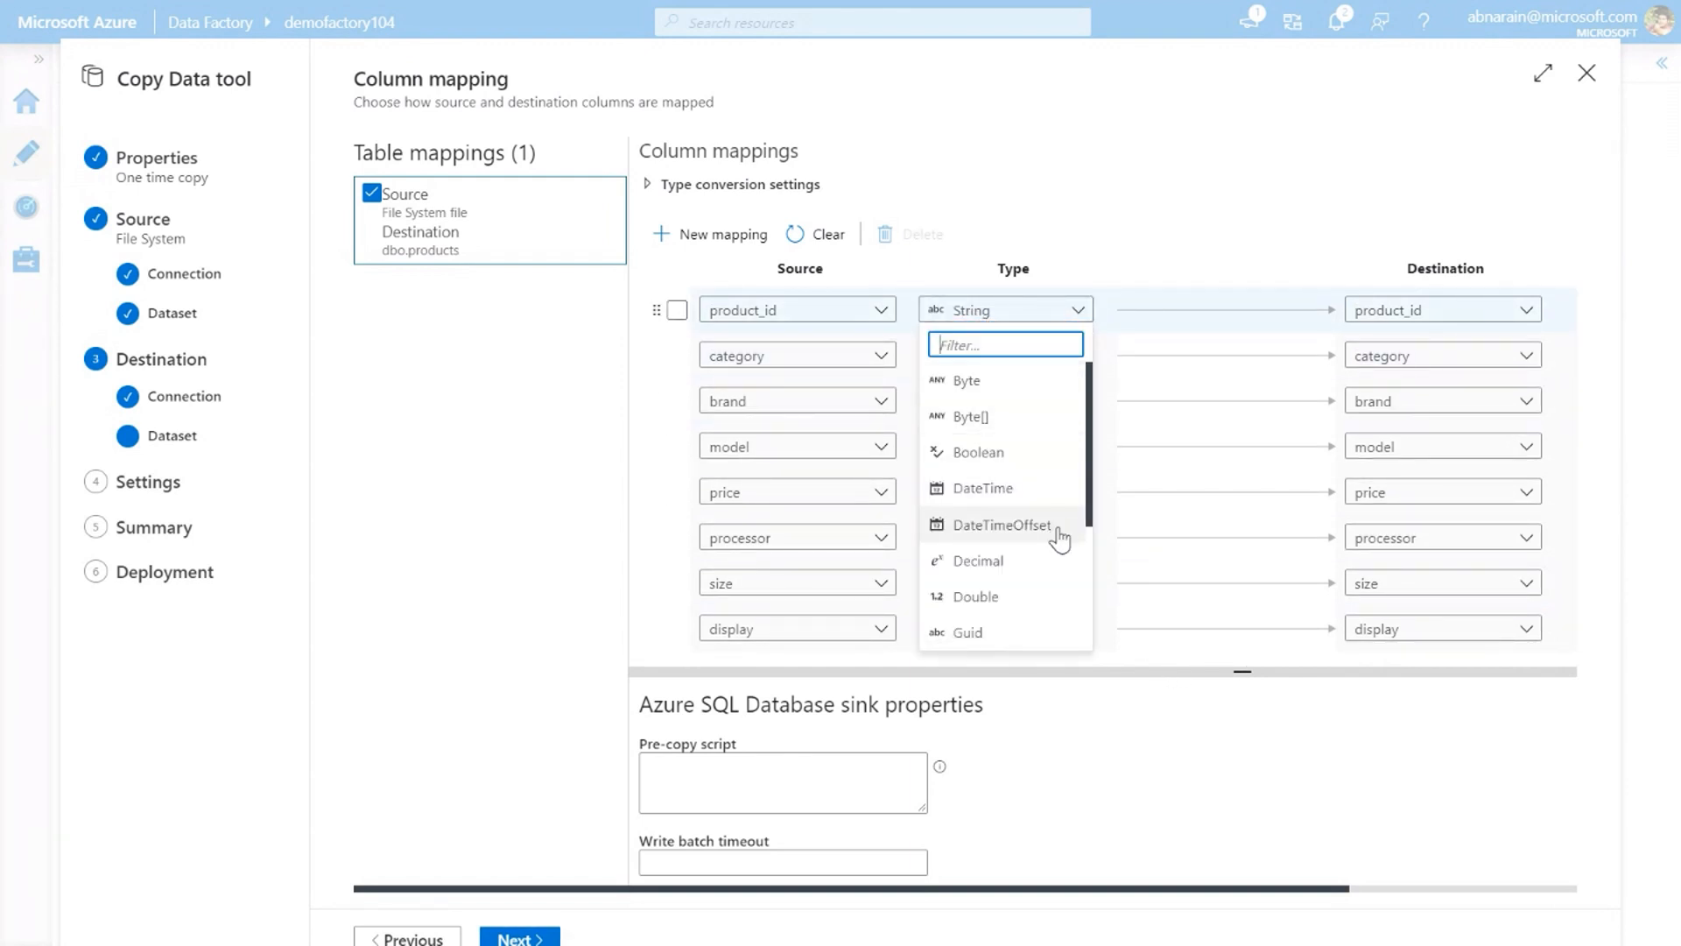
pyautogui.click(1592, 644)
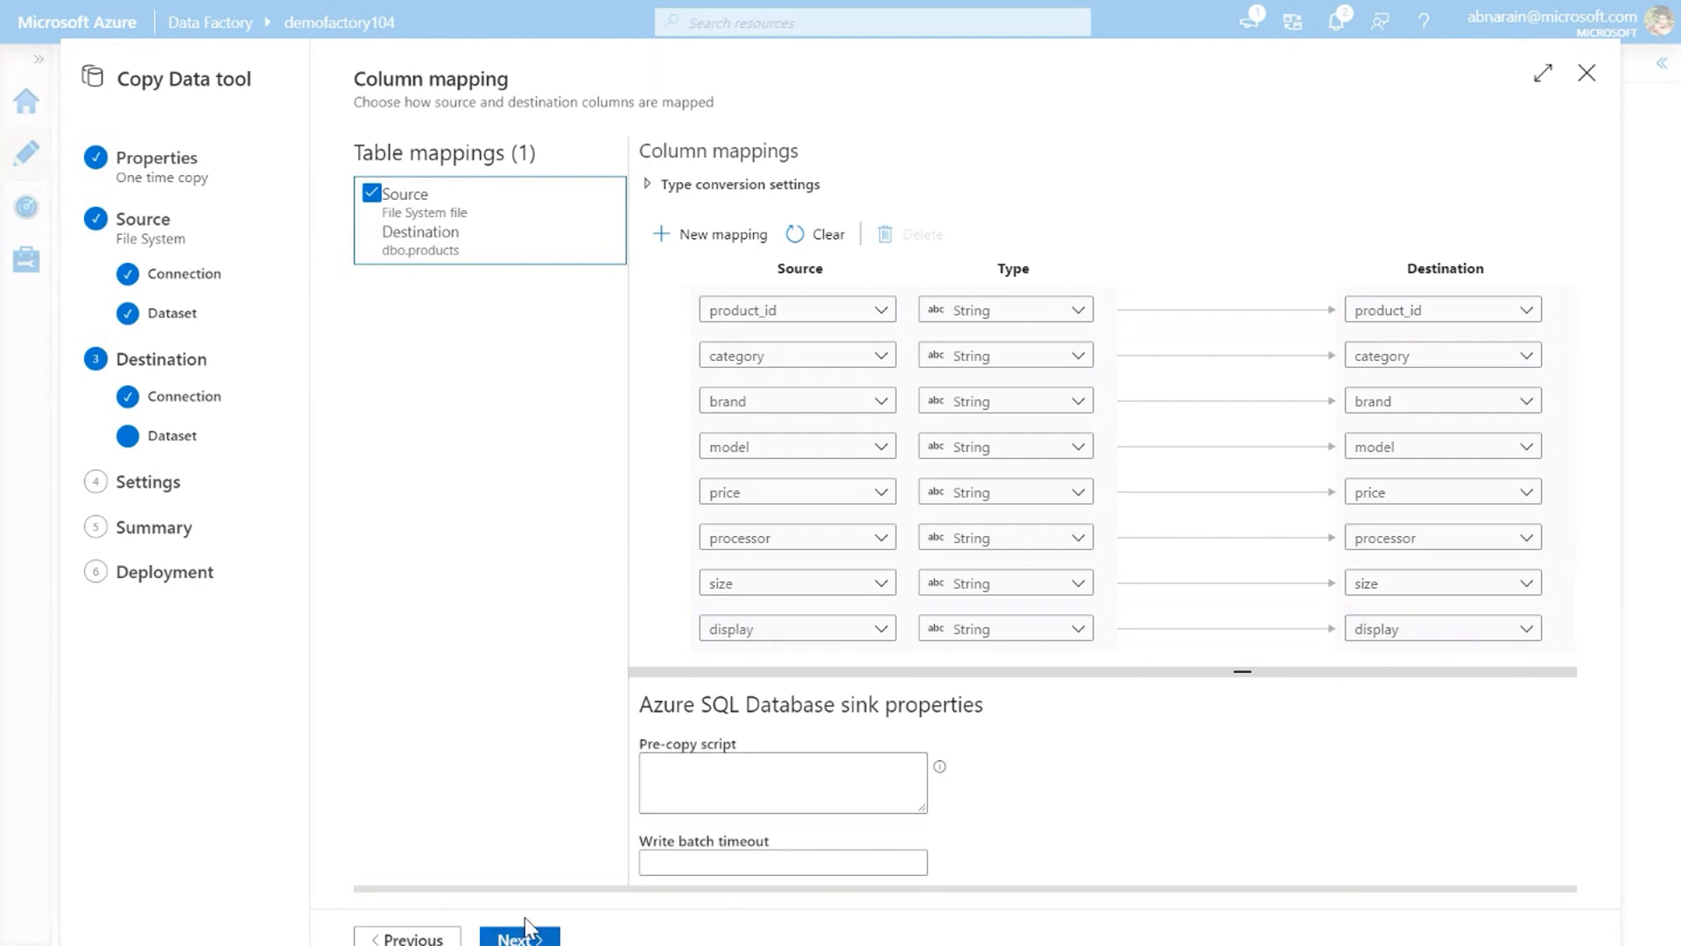
pyautogui.click(733, 803)
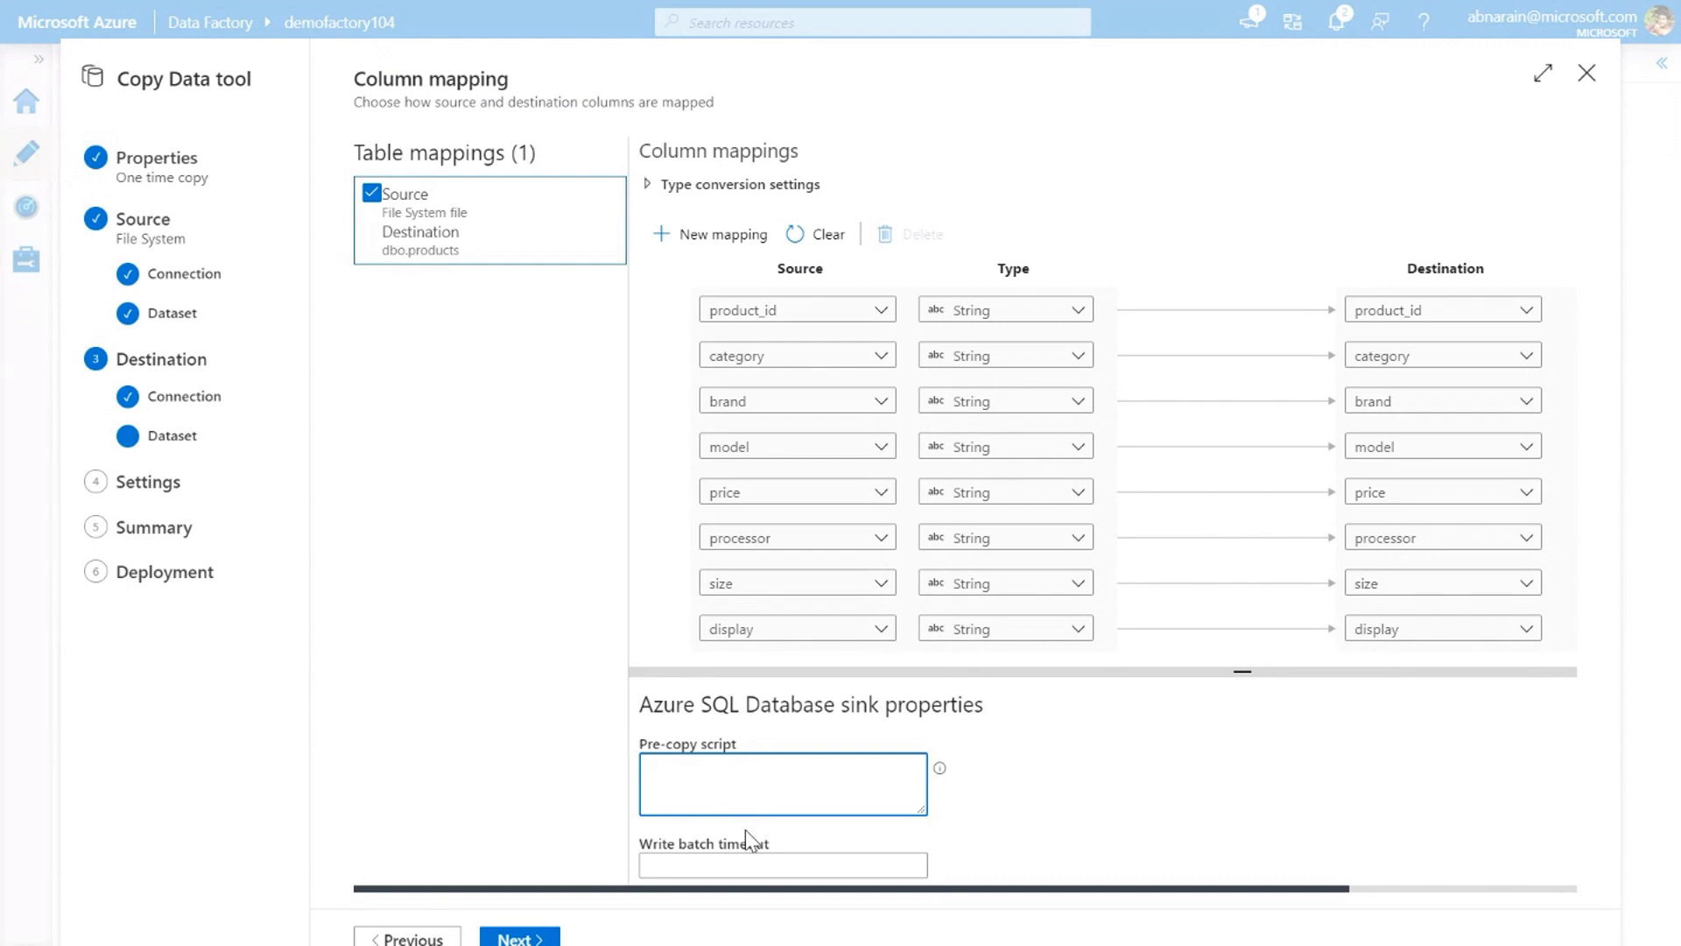
pyautogui.scroll(-3, 1049, 841)
pyautogui.scroll(-3, 1039, 832)
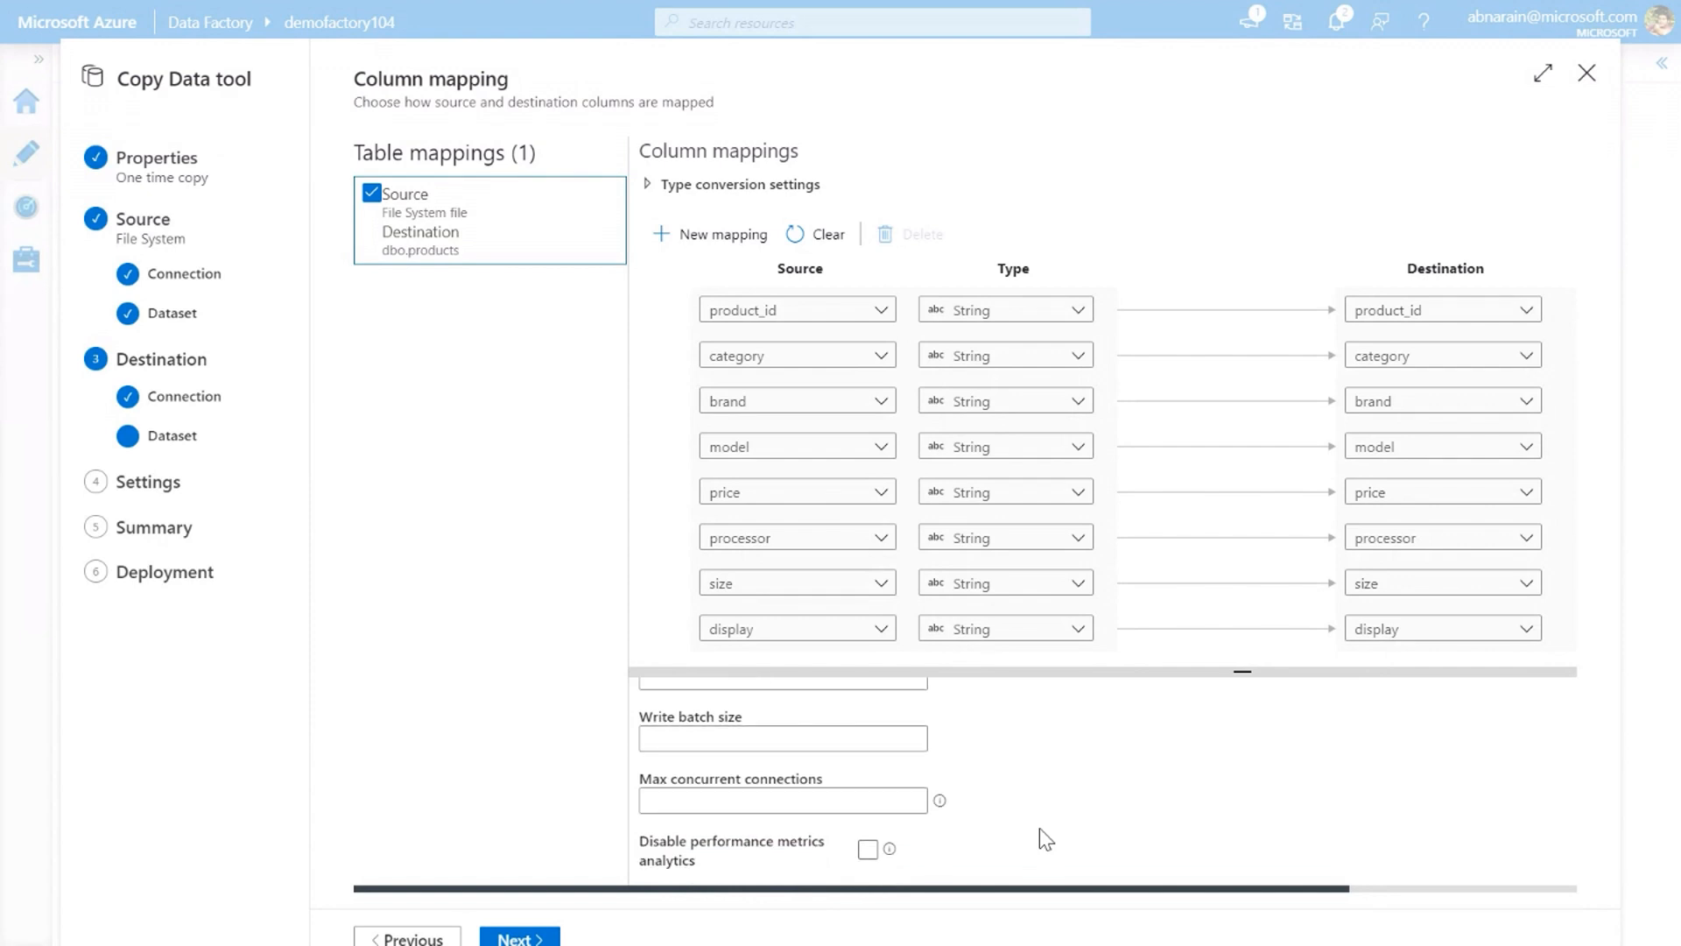
pyautogui.scroll(1, 1040, 830)
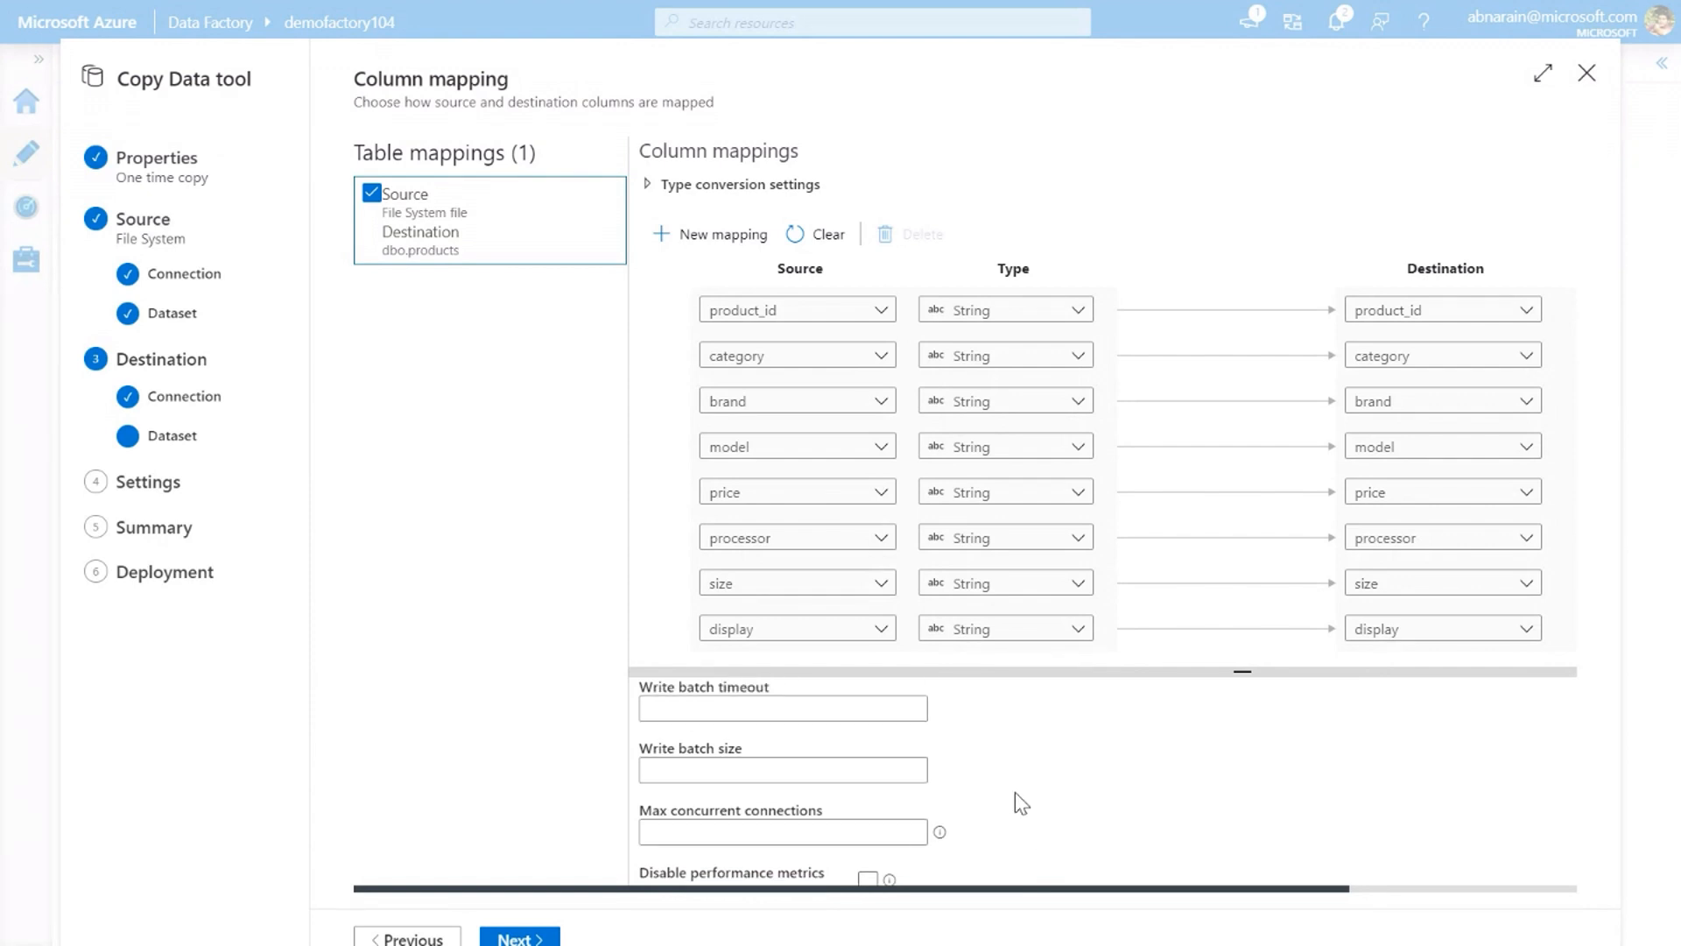
pyautogui.scroll(-1, 1016, 792)
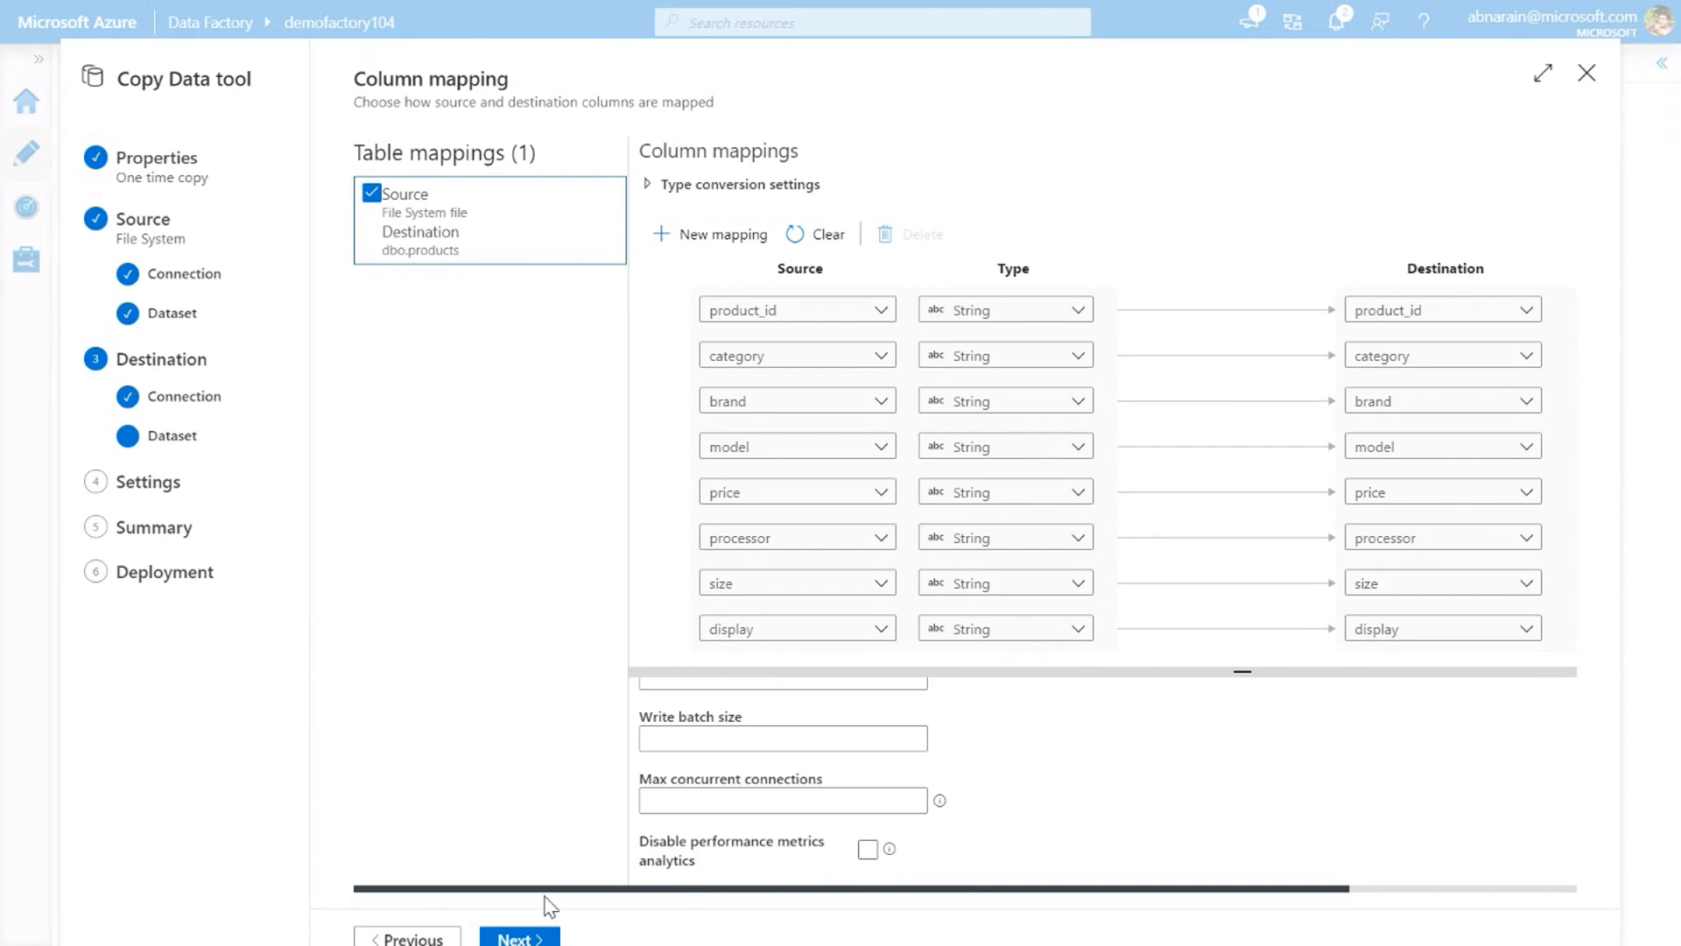
# Deploy the CSV copy pipeline with the default column mapping and settings, and open its run details in monitoring
pyautogui.click(524, 938)
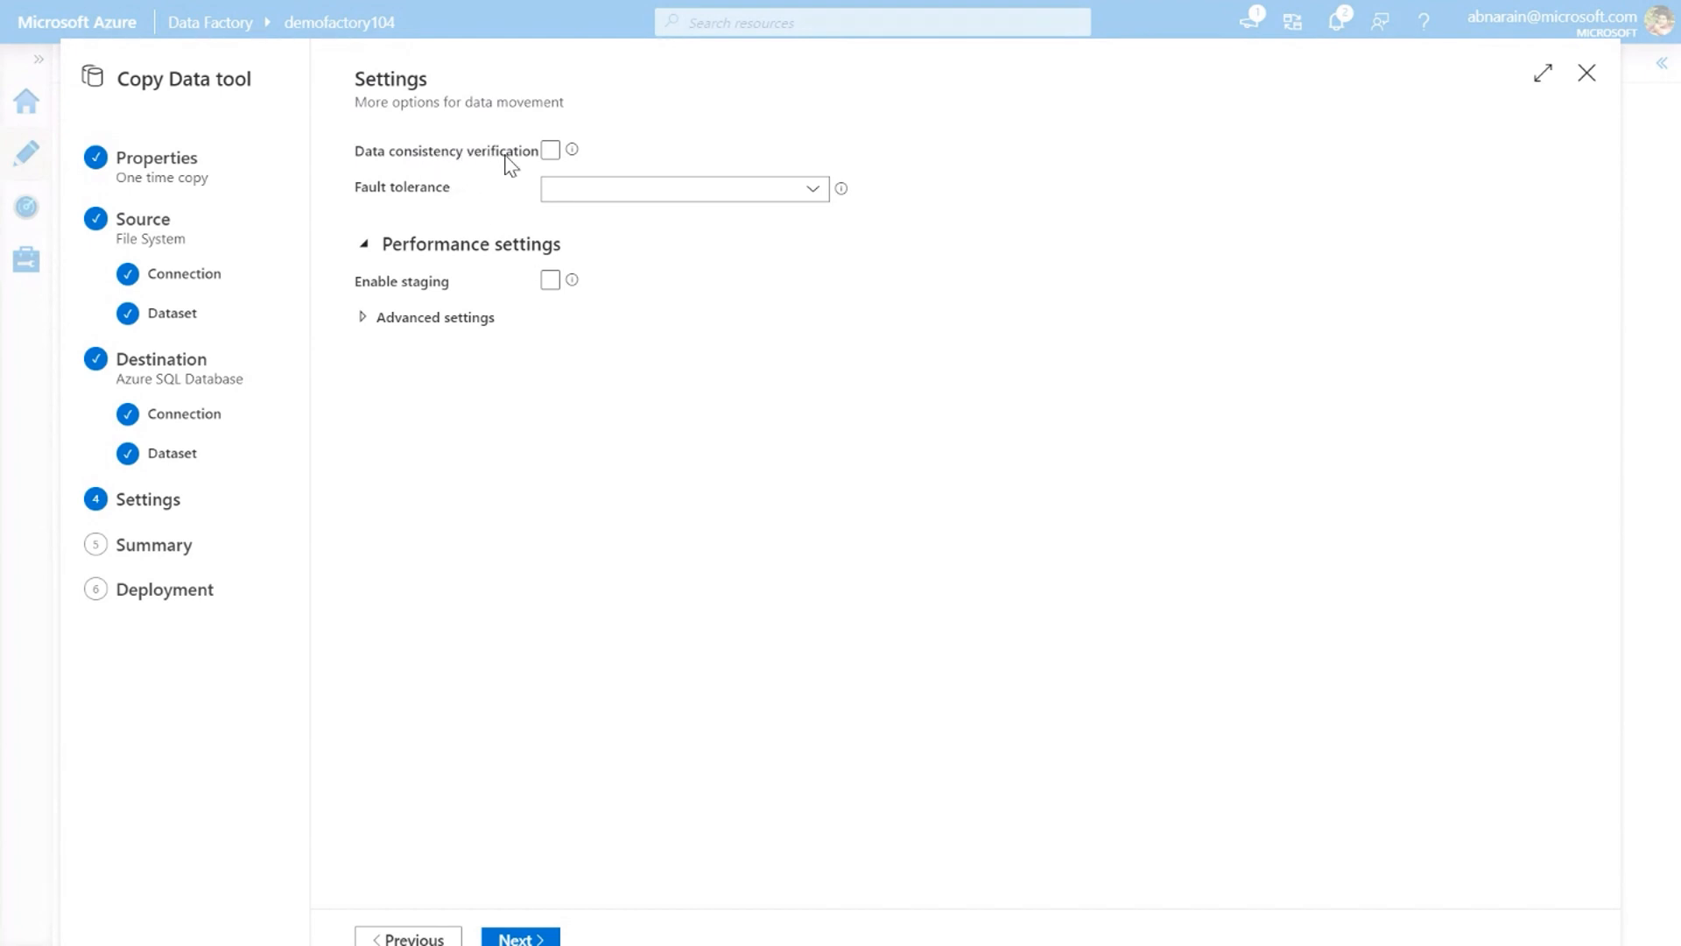
pyautogui.click(528, 939)
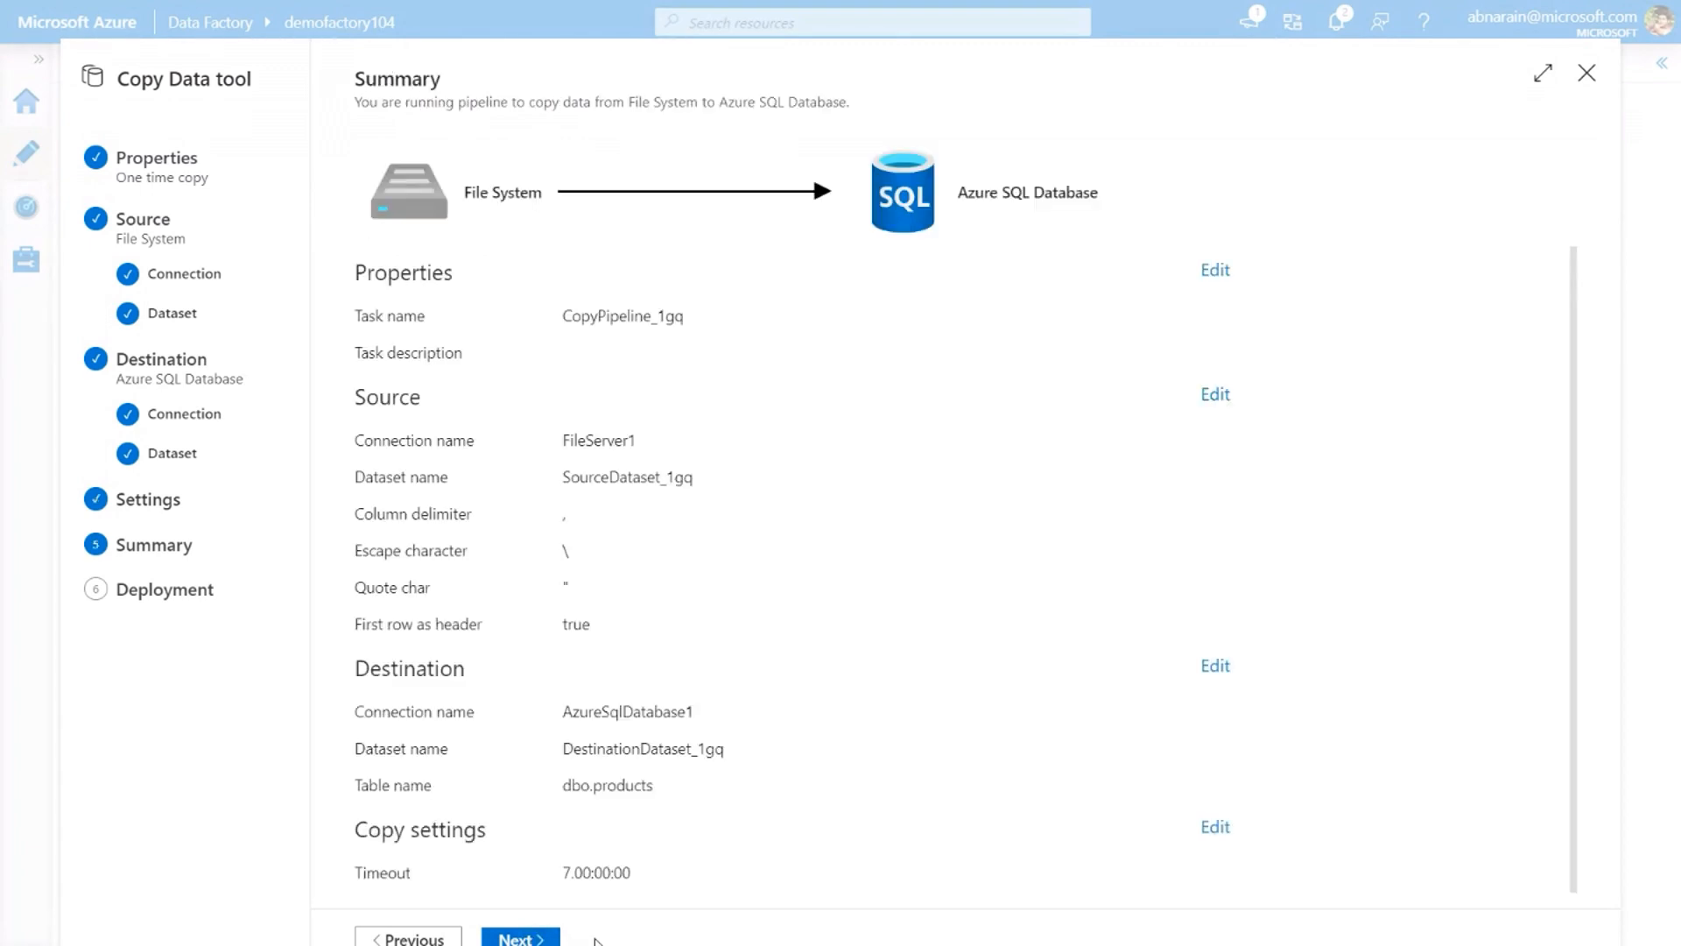
pyautogui.click(530, 938)
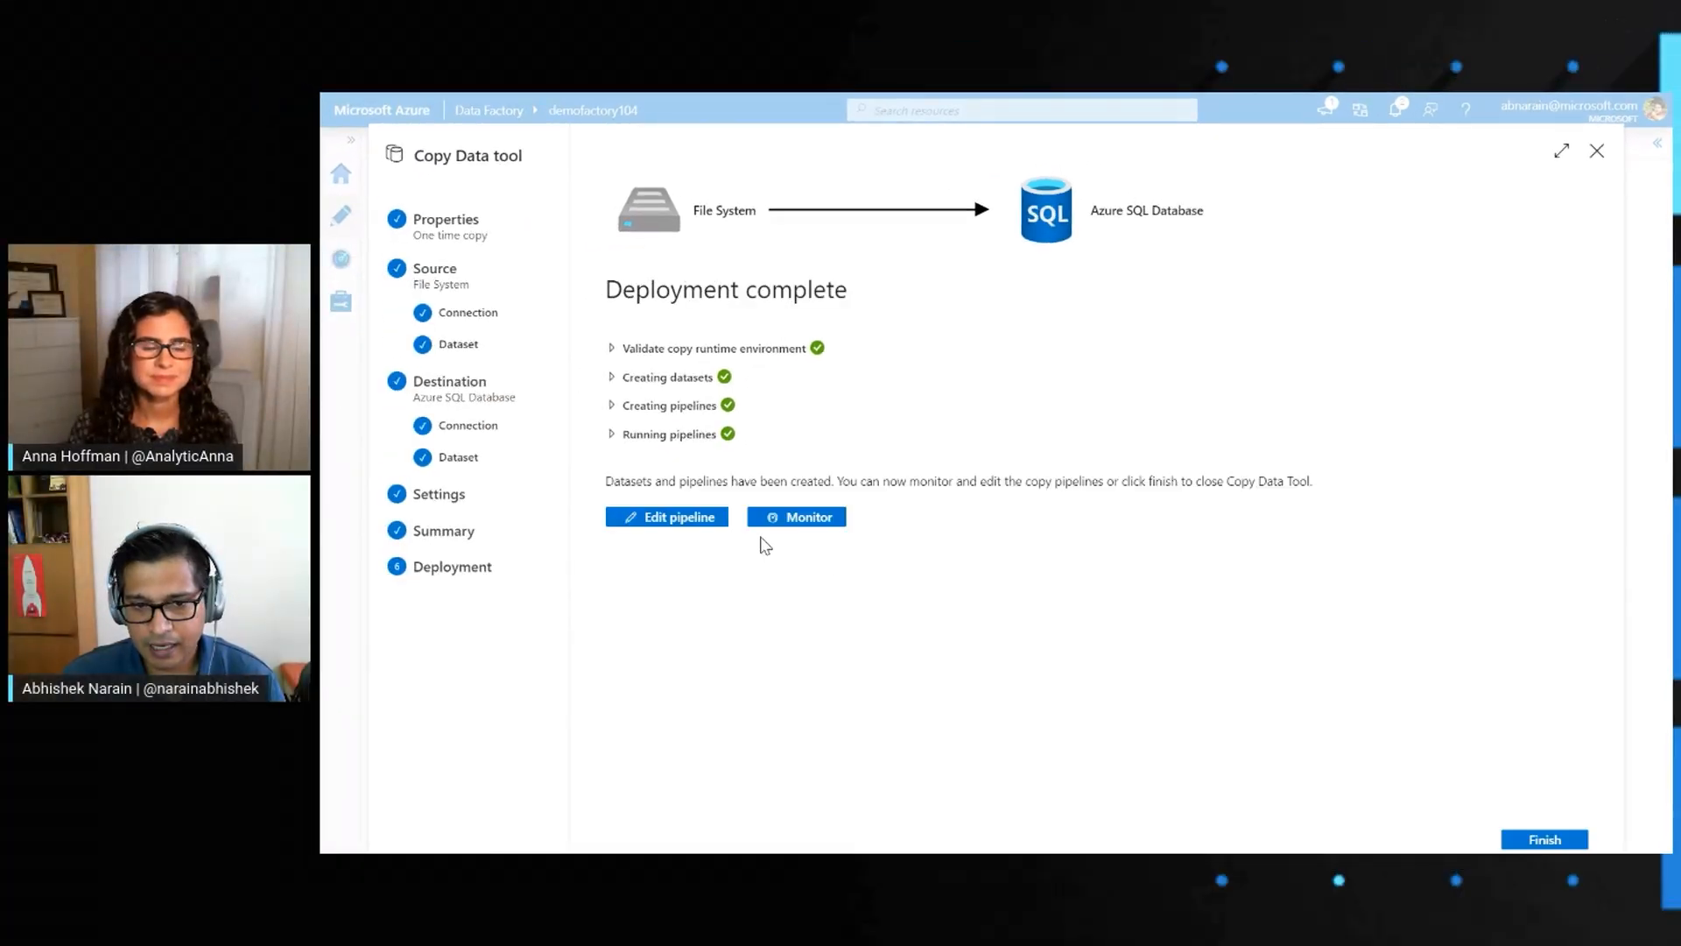
pyautogui.click(799, 520)
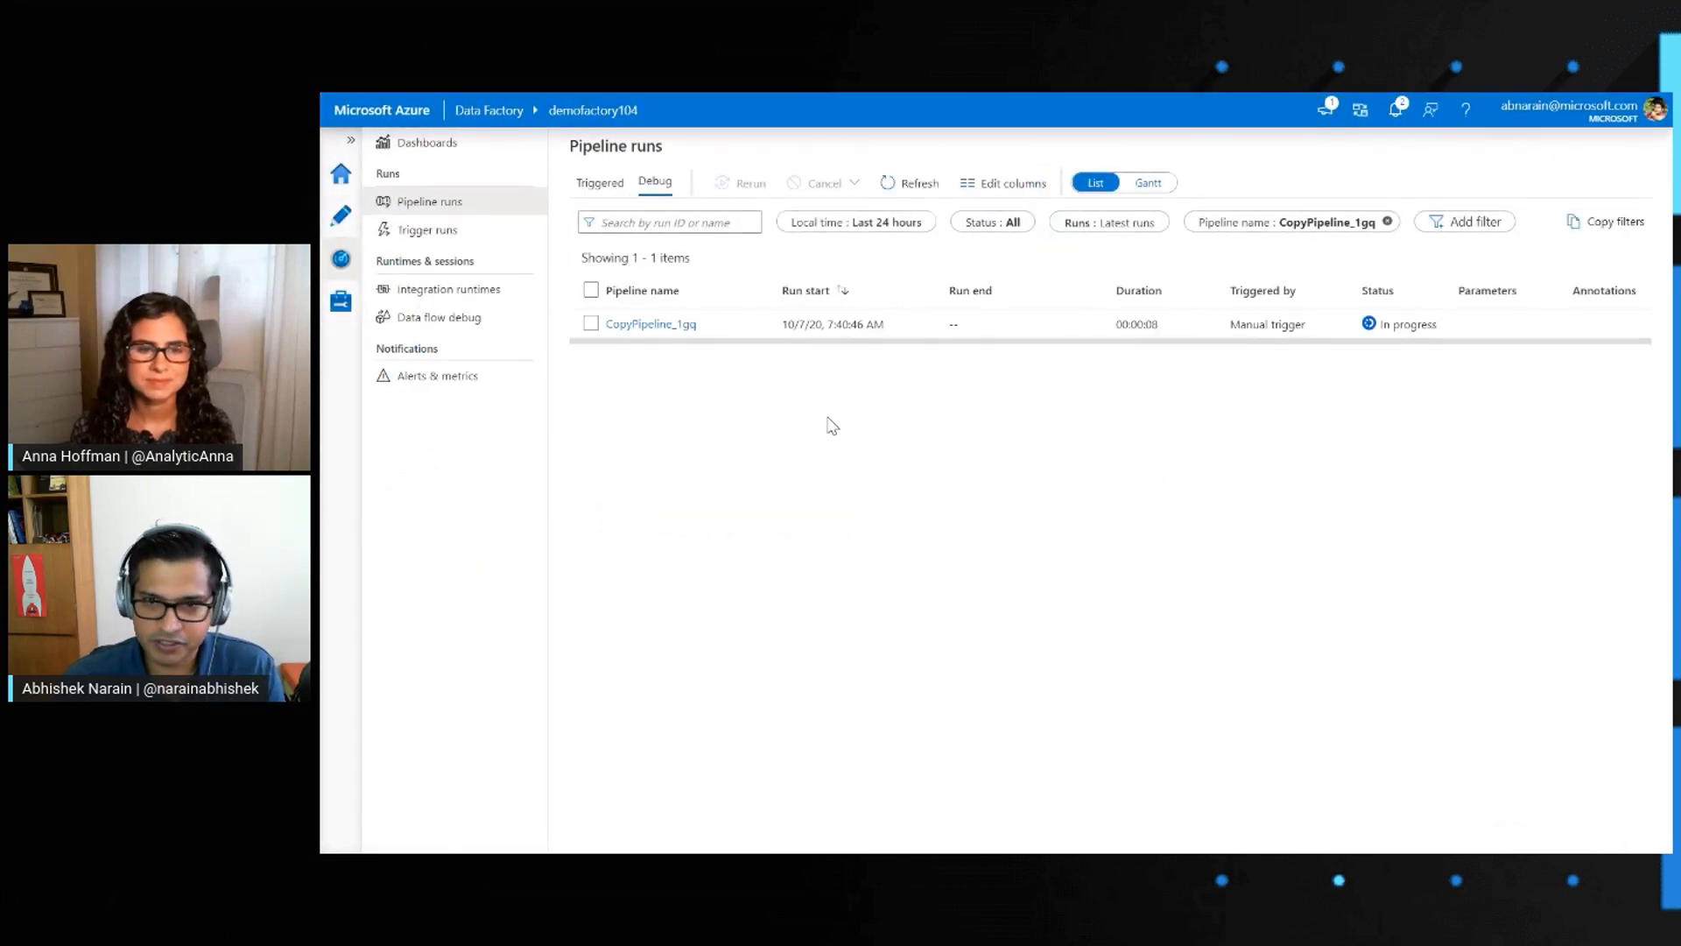
pyautogui.click(656, 326)
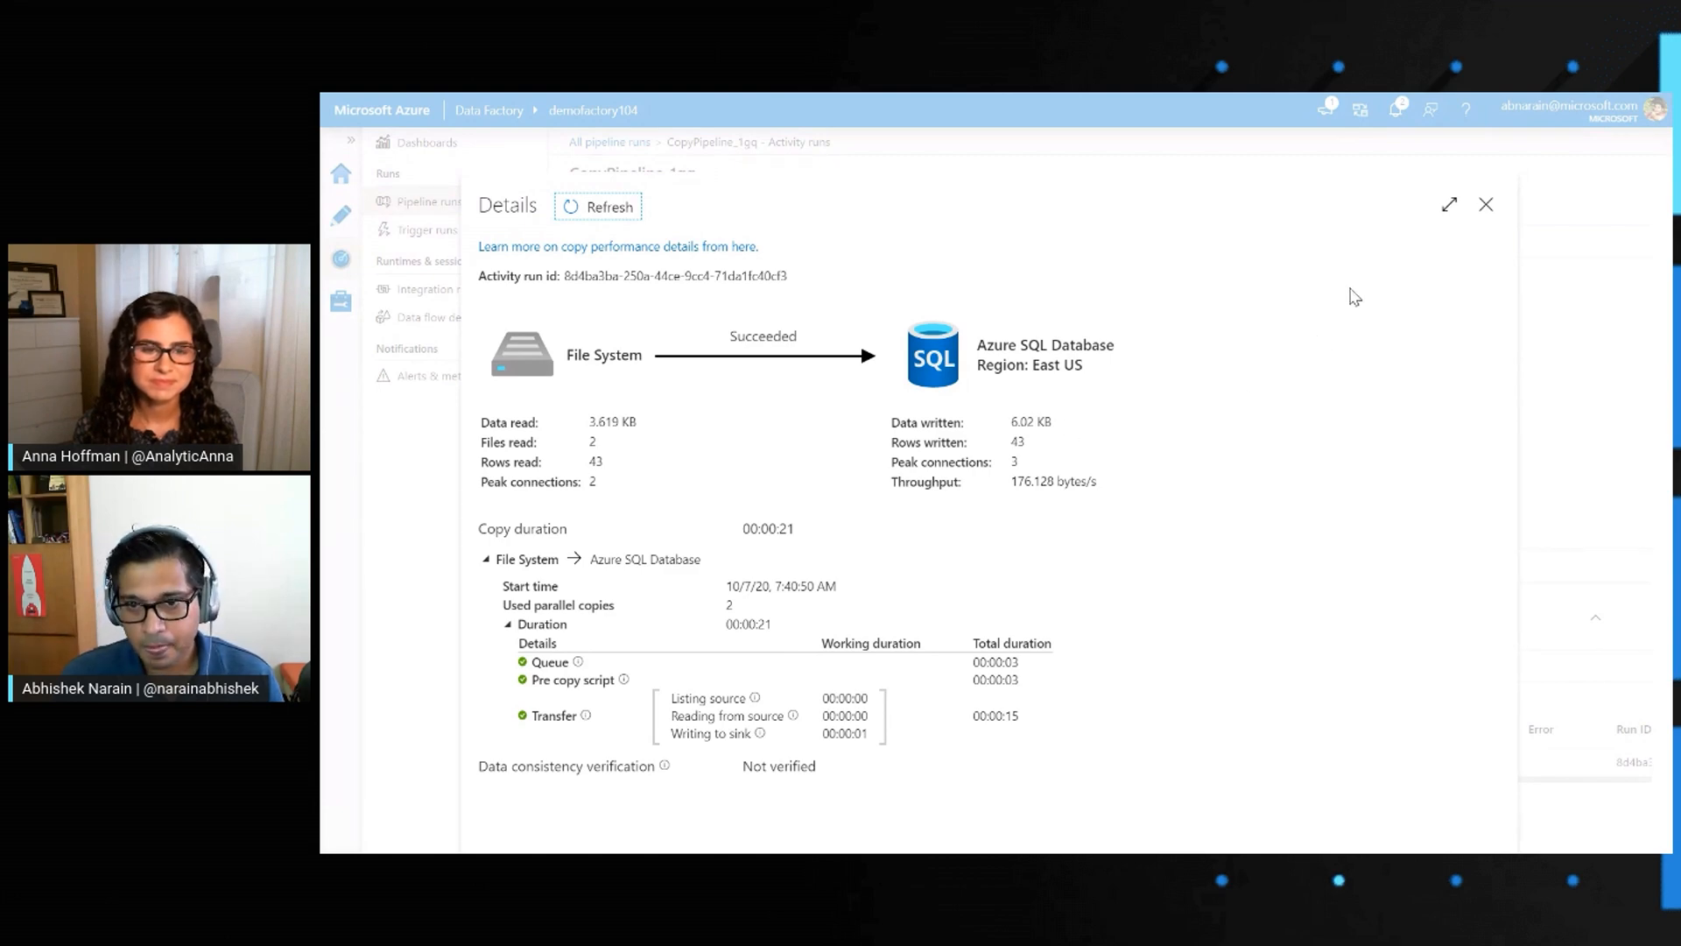
# Switch to Azure Data Studio, select the top 1000 rows of dbo.products in backupdb, and look through the copied rows
pyautogui.hotkey('alt', 'Tab')
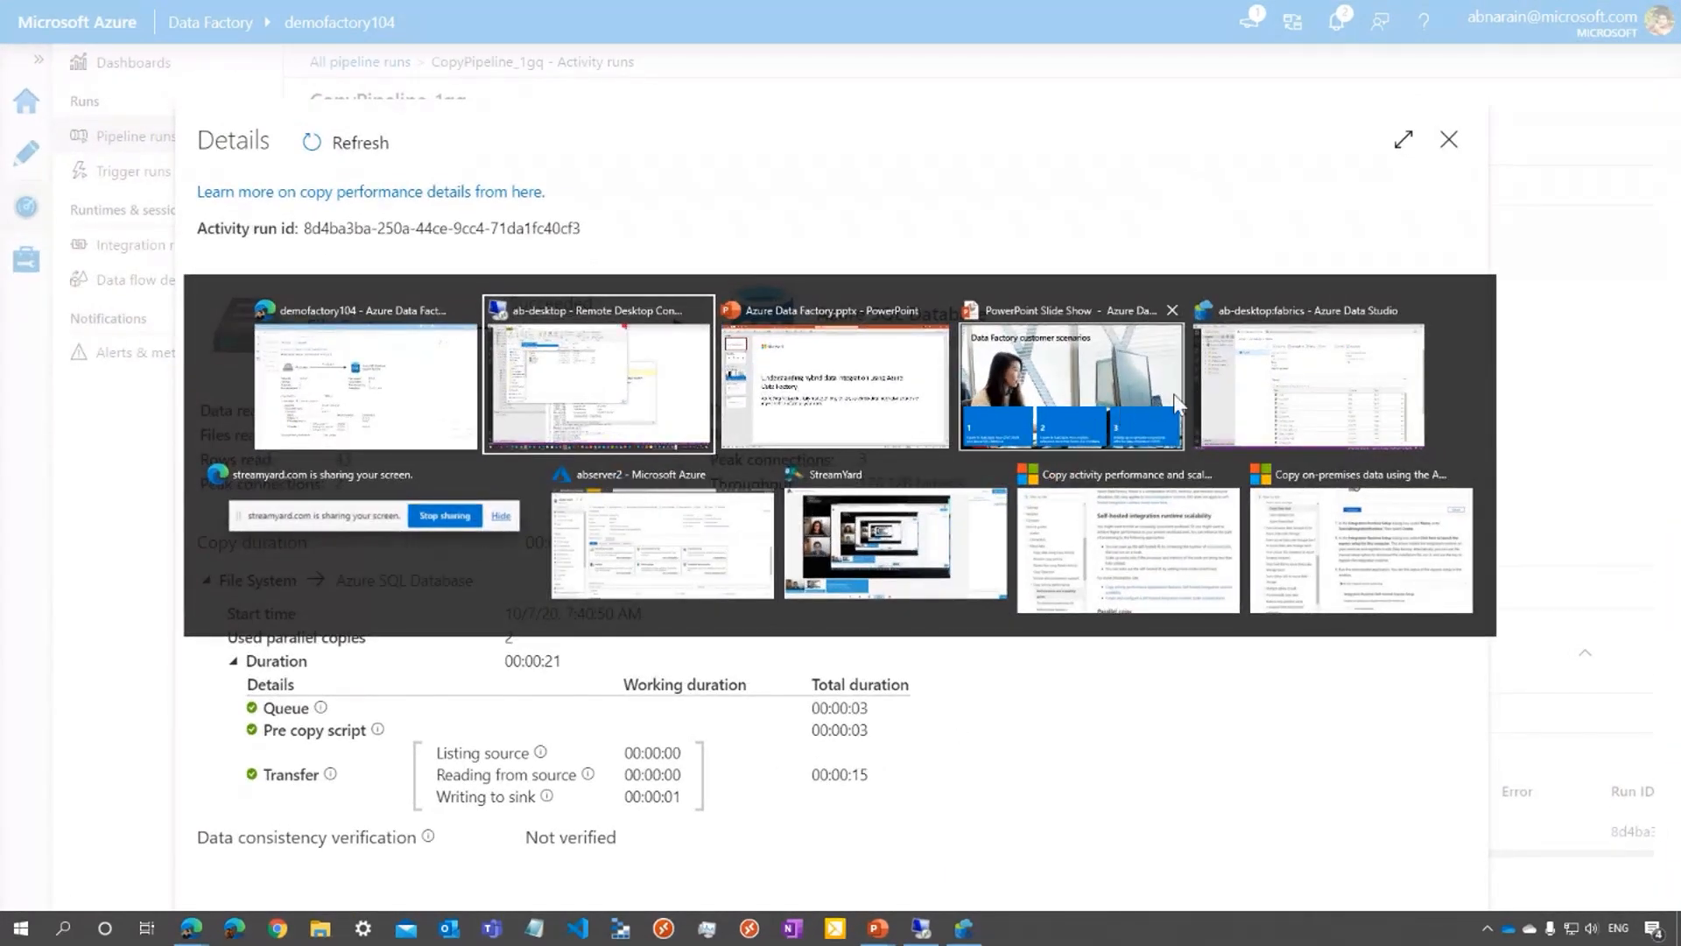
pyautogui.click(1305, 386)
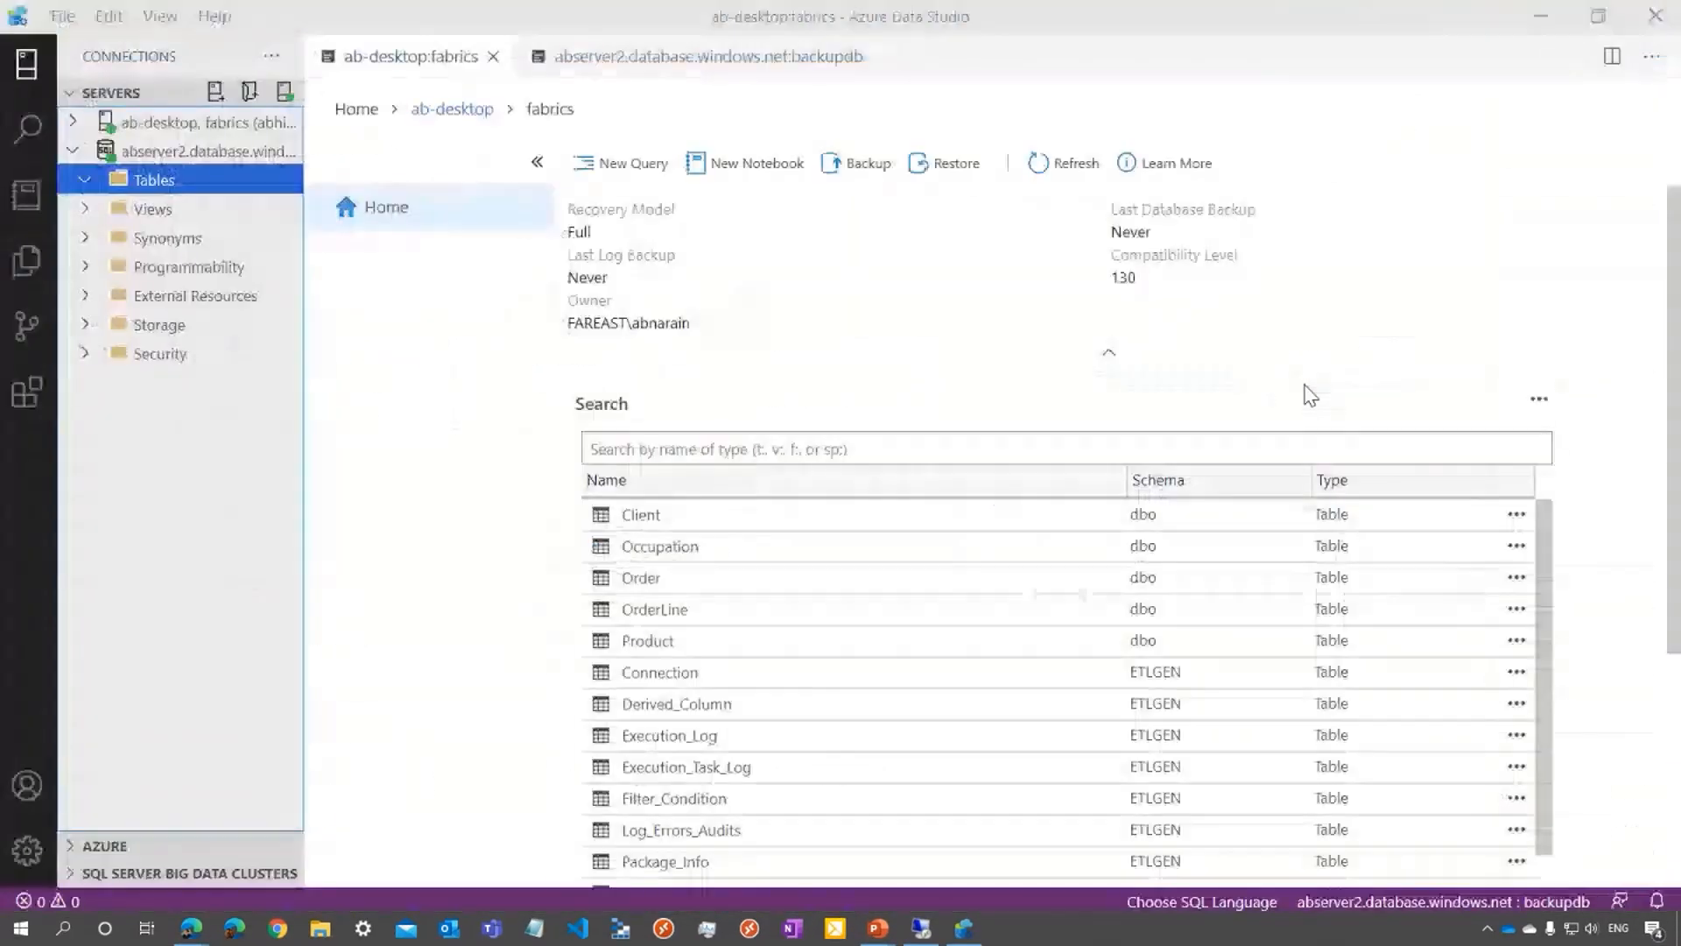
pyautogui.click(186, 174)
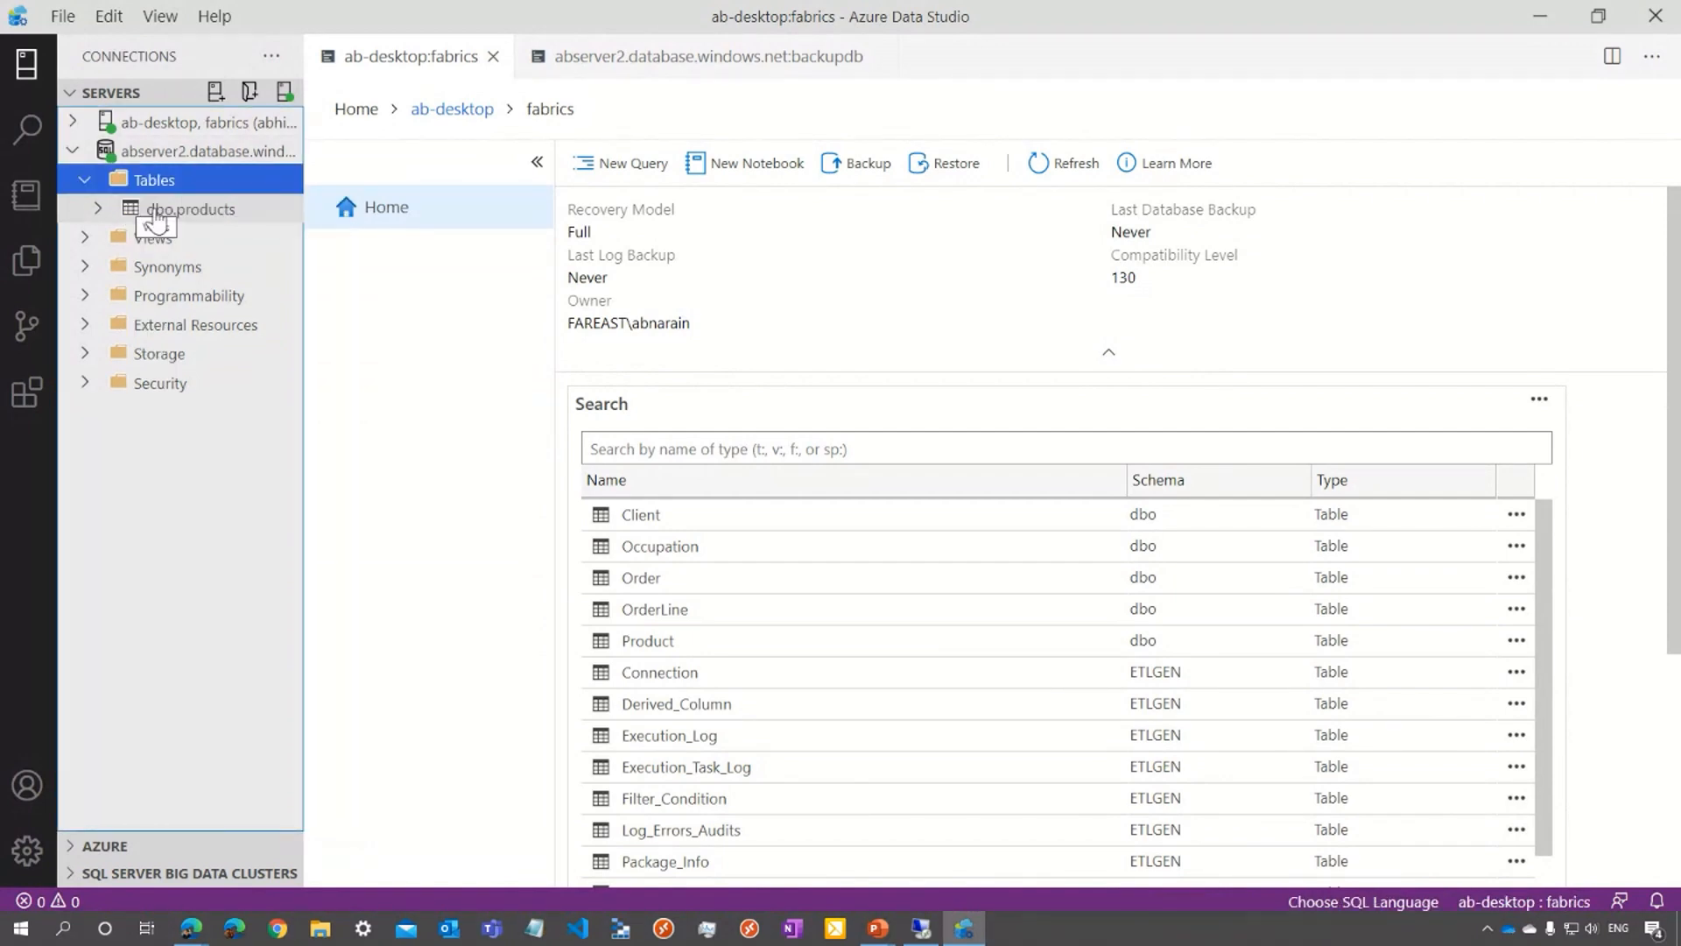
pyautogui.click(203, 218)
pyautogui.rightClick(202, 218)
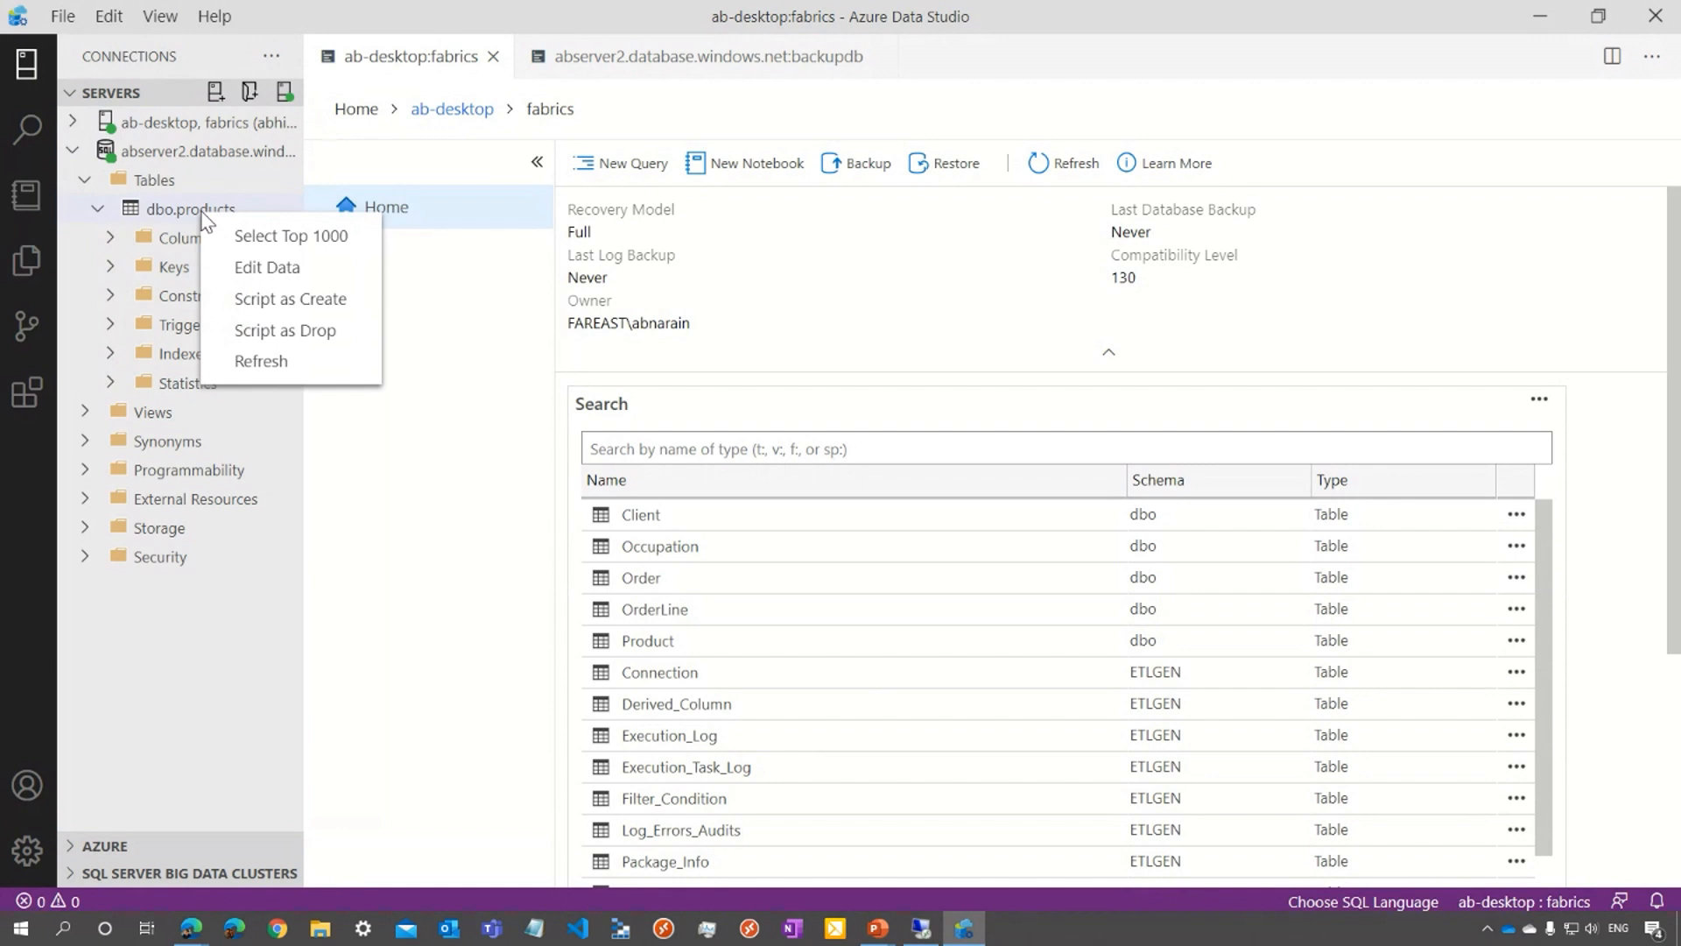
pyautogui.click(245, 238)
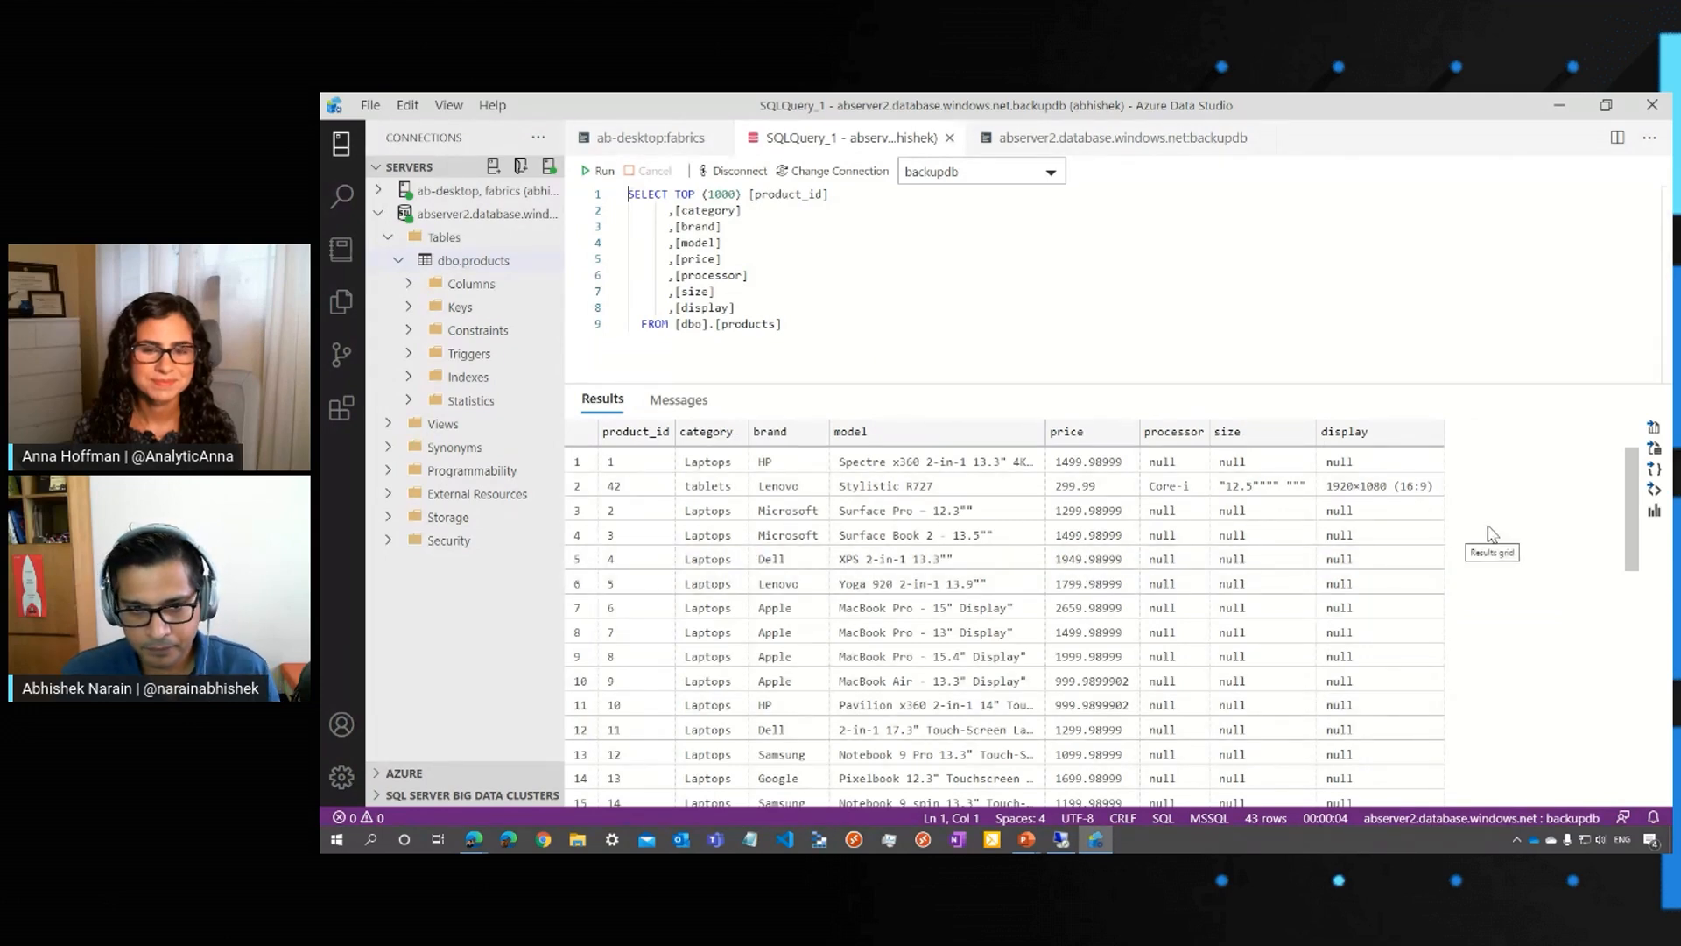
pyautogui.scroll(-3, 1492, 534)
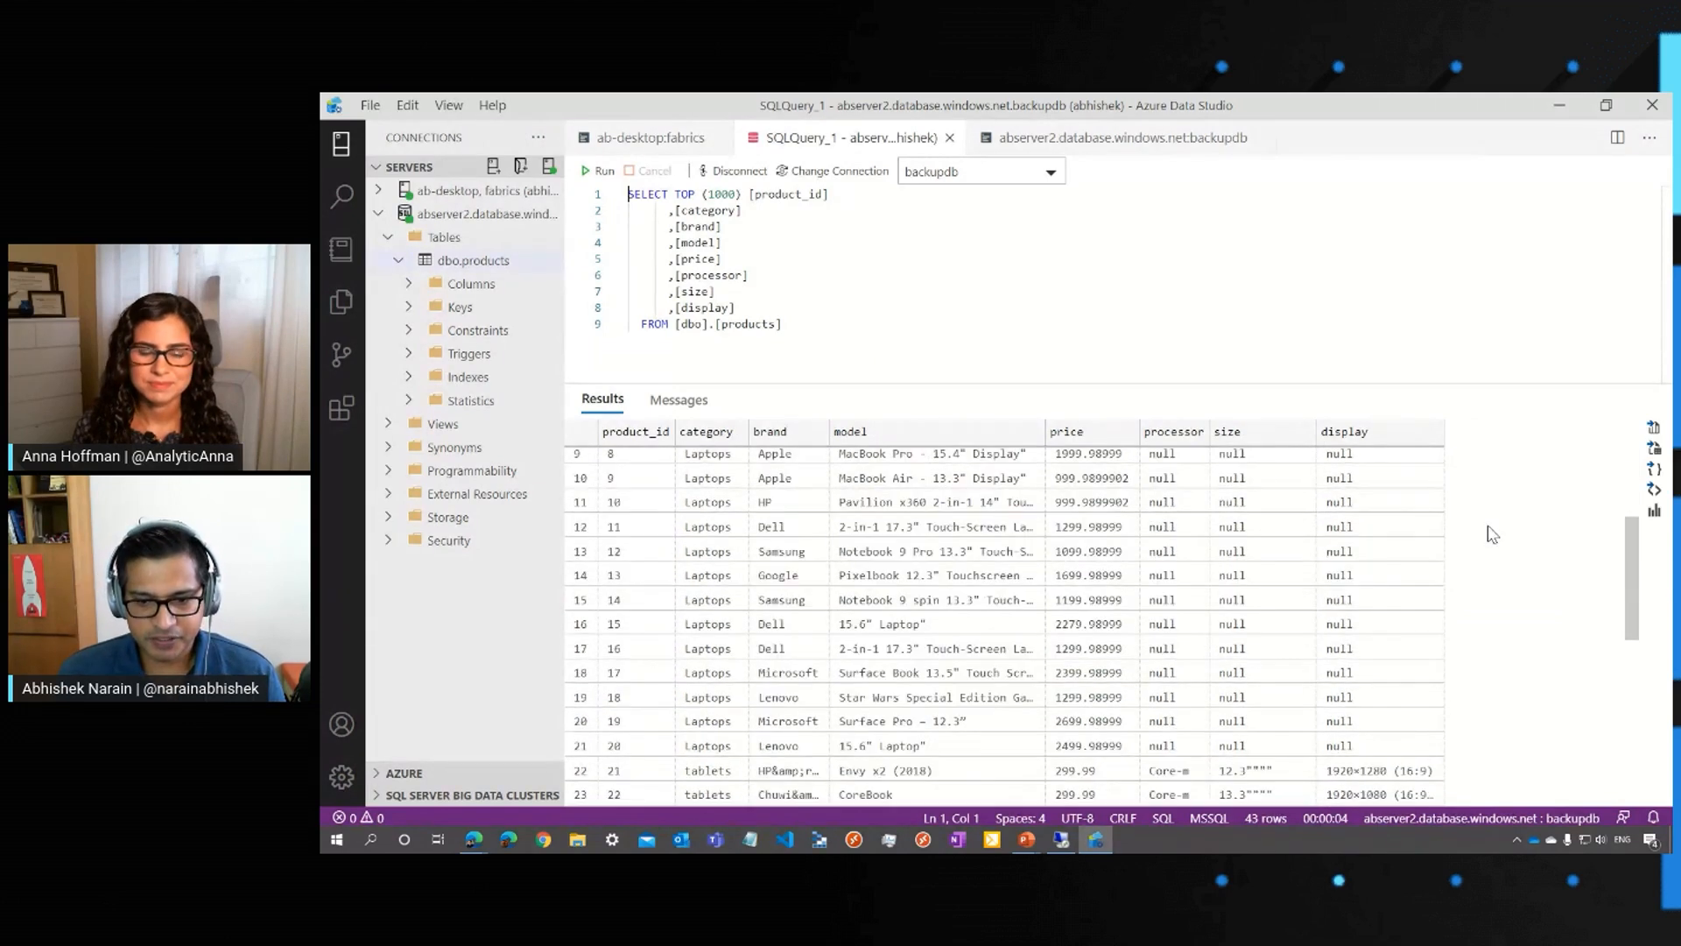
pyautogui.scroll(-5, 1492, 534)
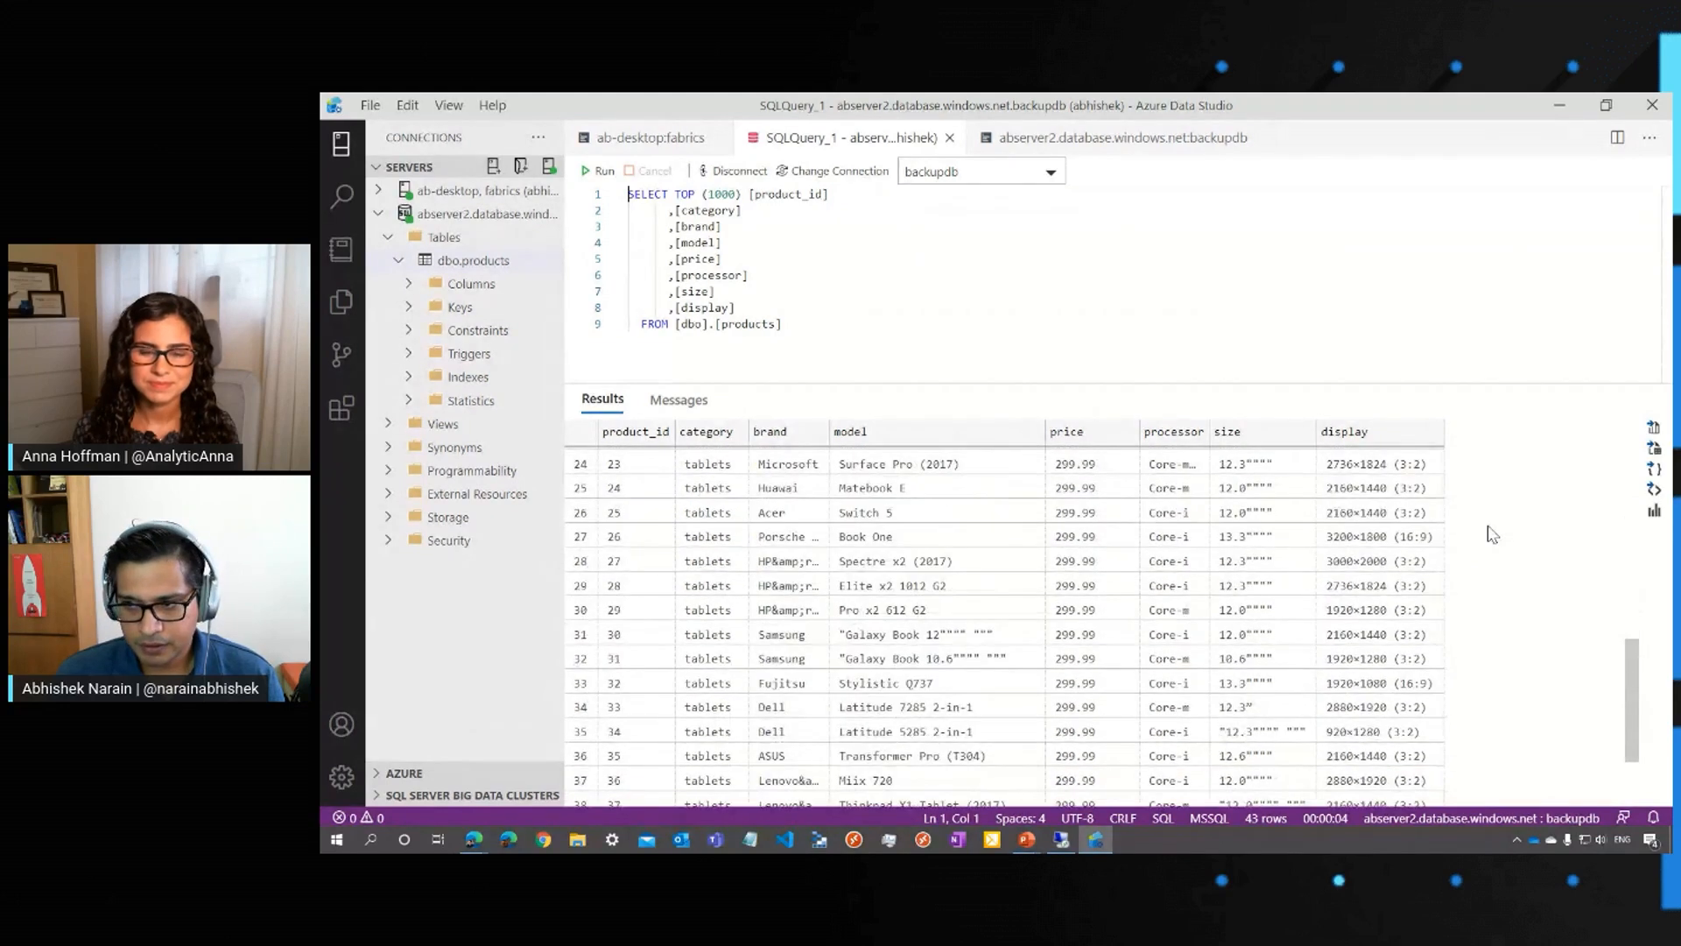
pyautogui.scroll(-2, 1492, 534)
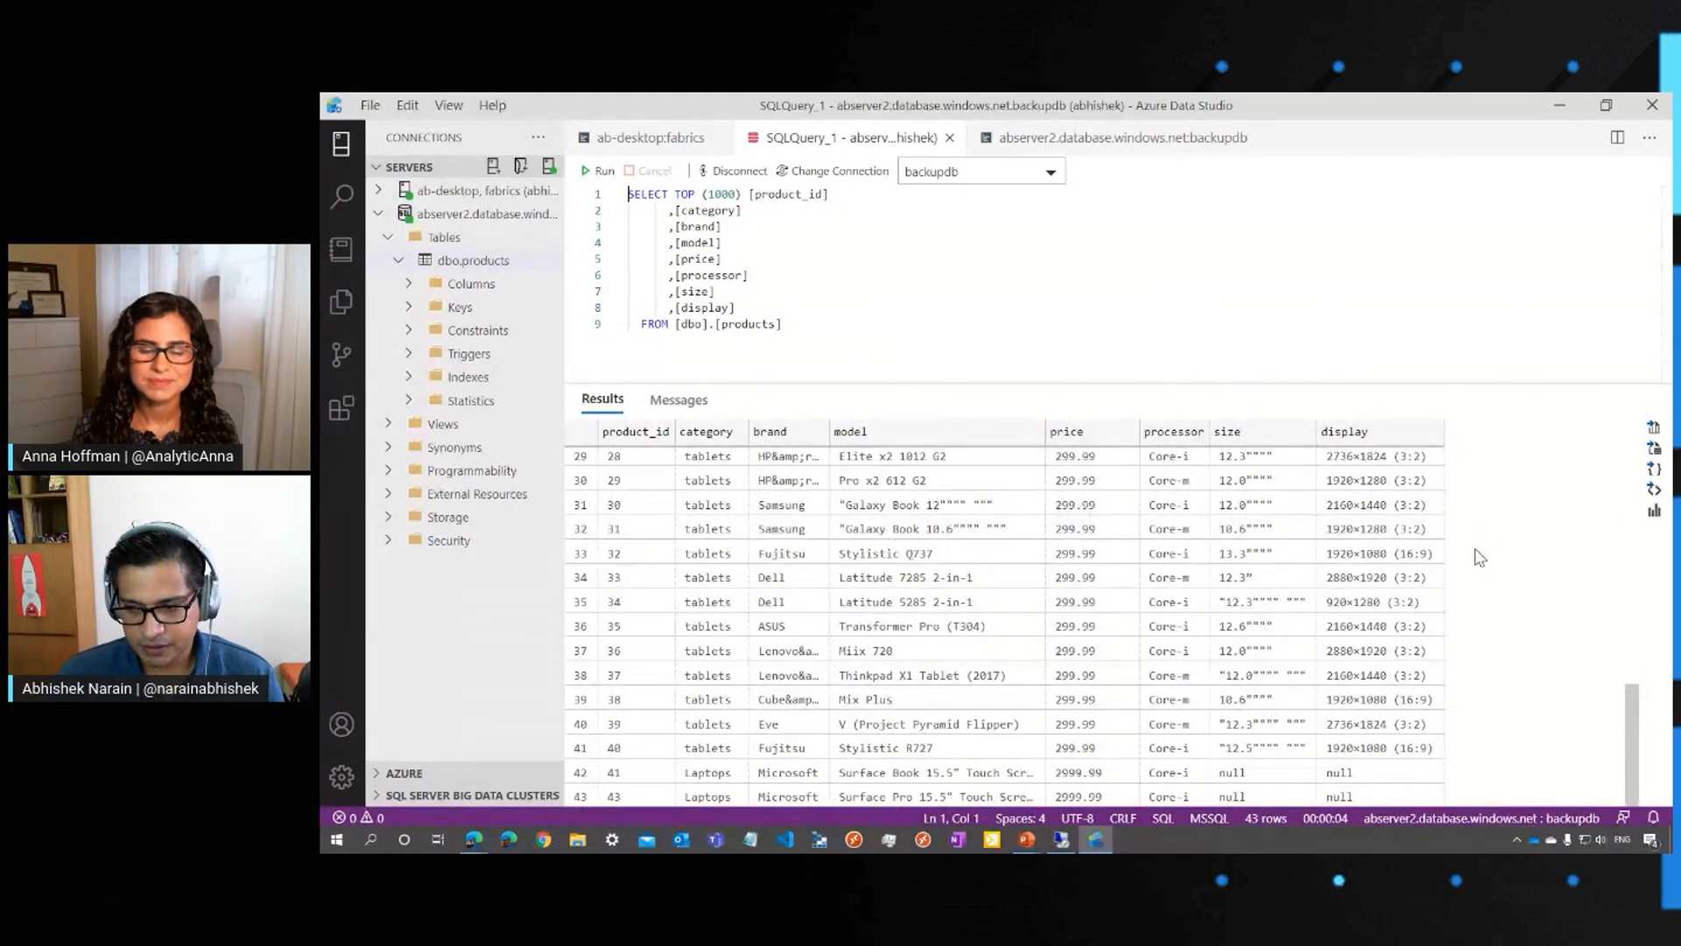
pyautogui.click(1565, 111)
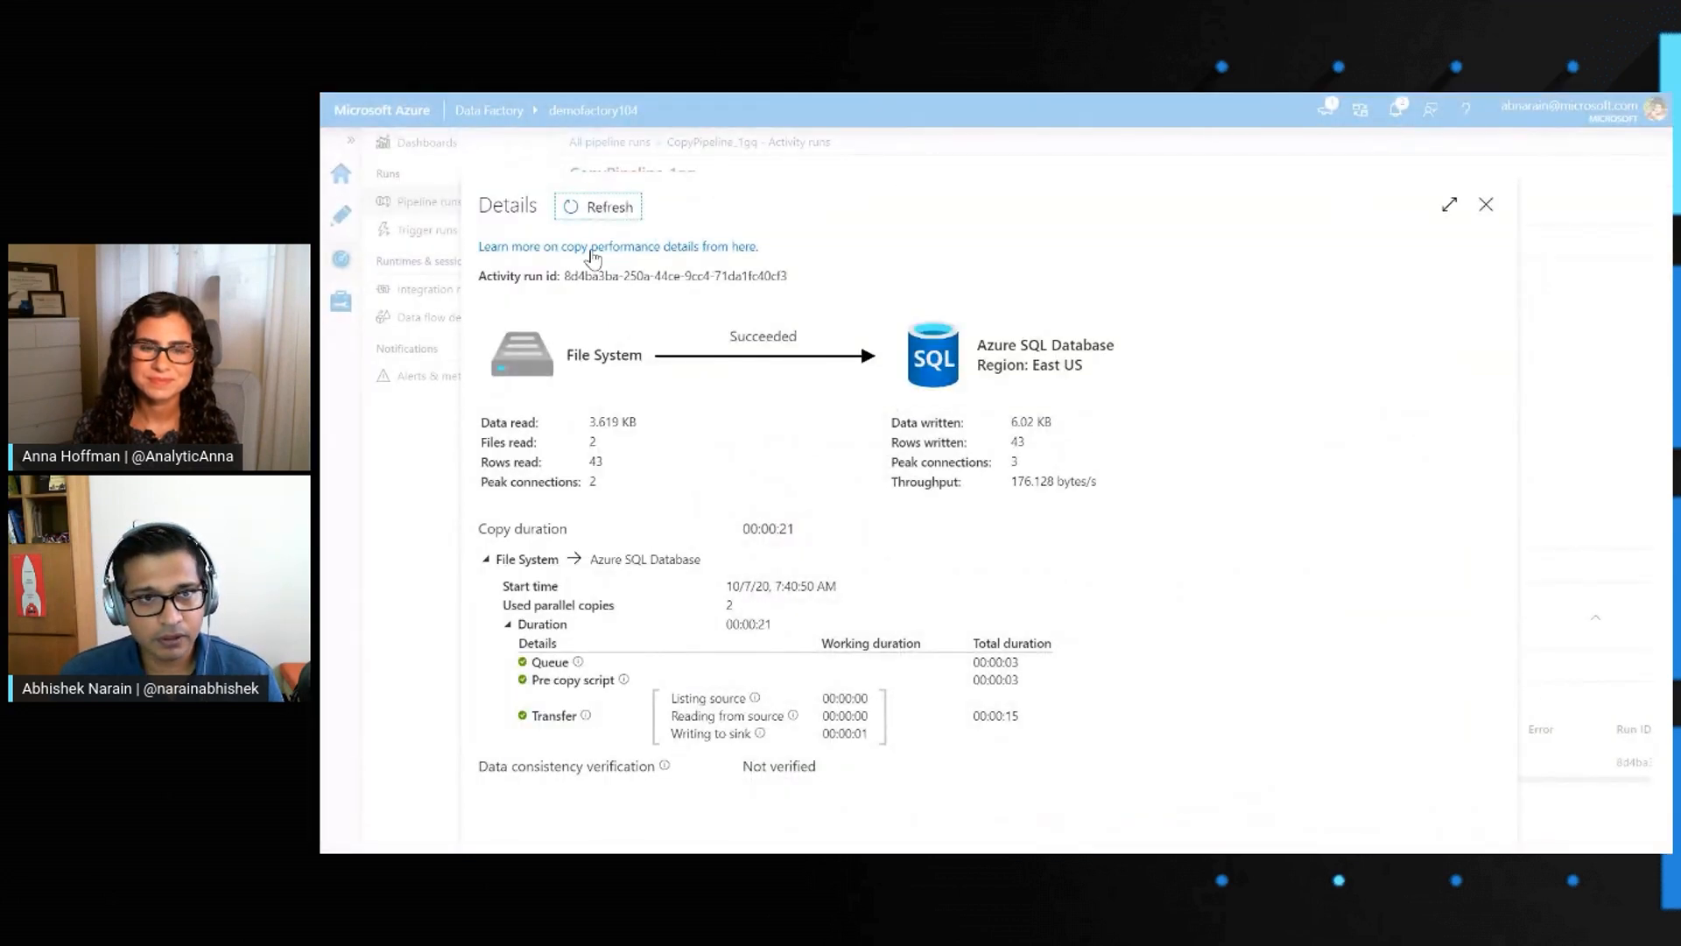
# Leave the run details and start another Copy Data task in the factory, set to run once now under its default name
pyautogui.click(1486, 204)
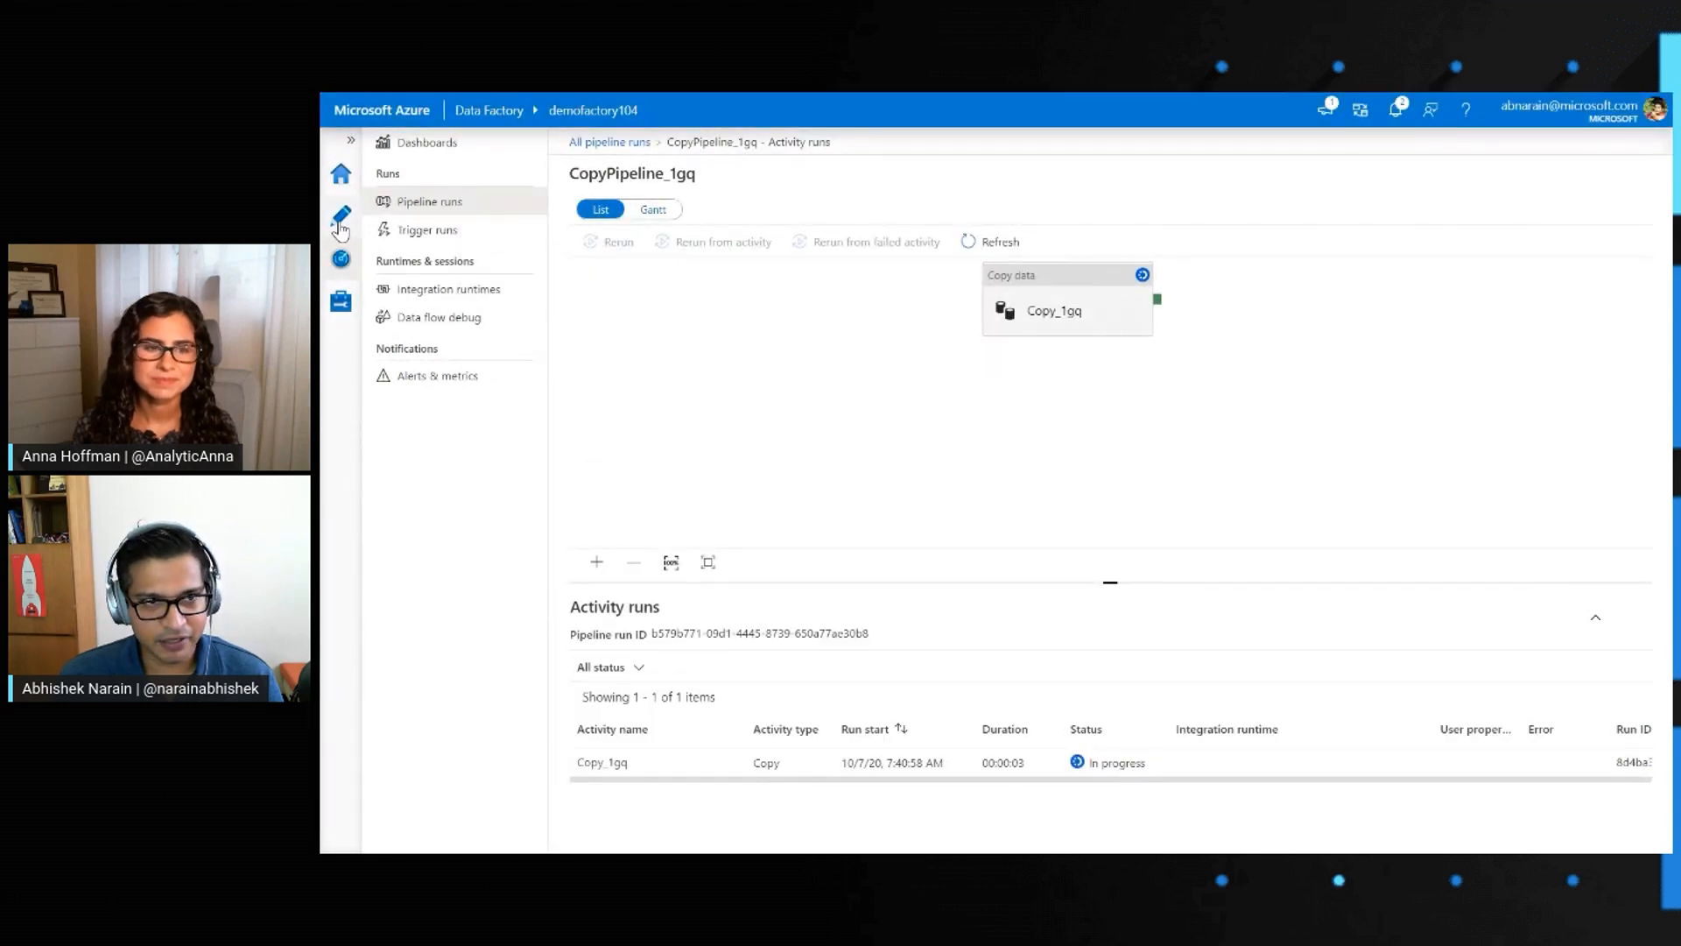
pyautogui.click(342, 223)
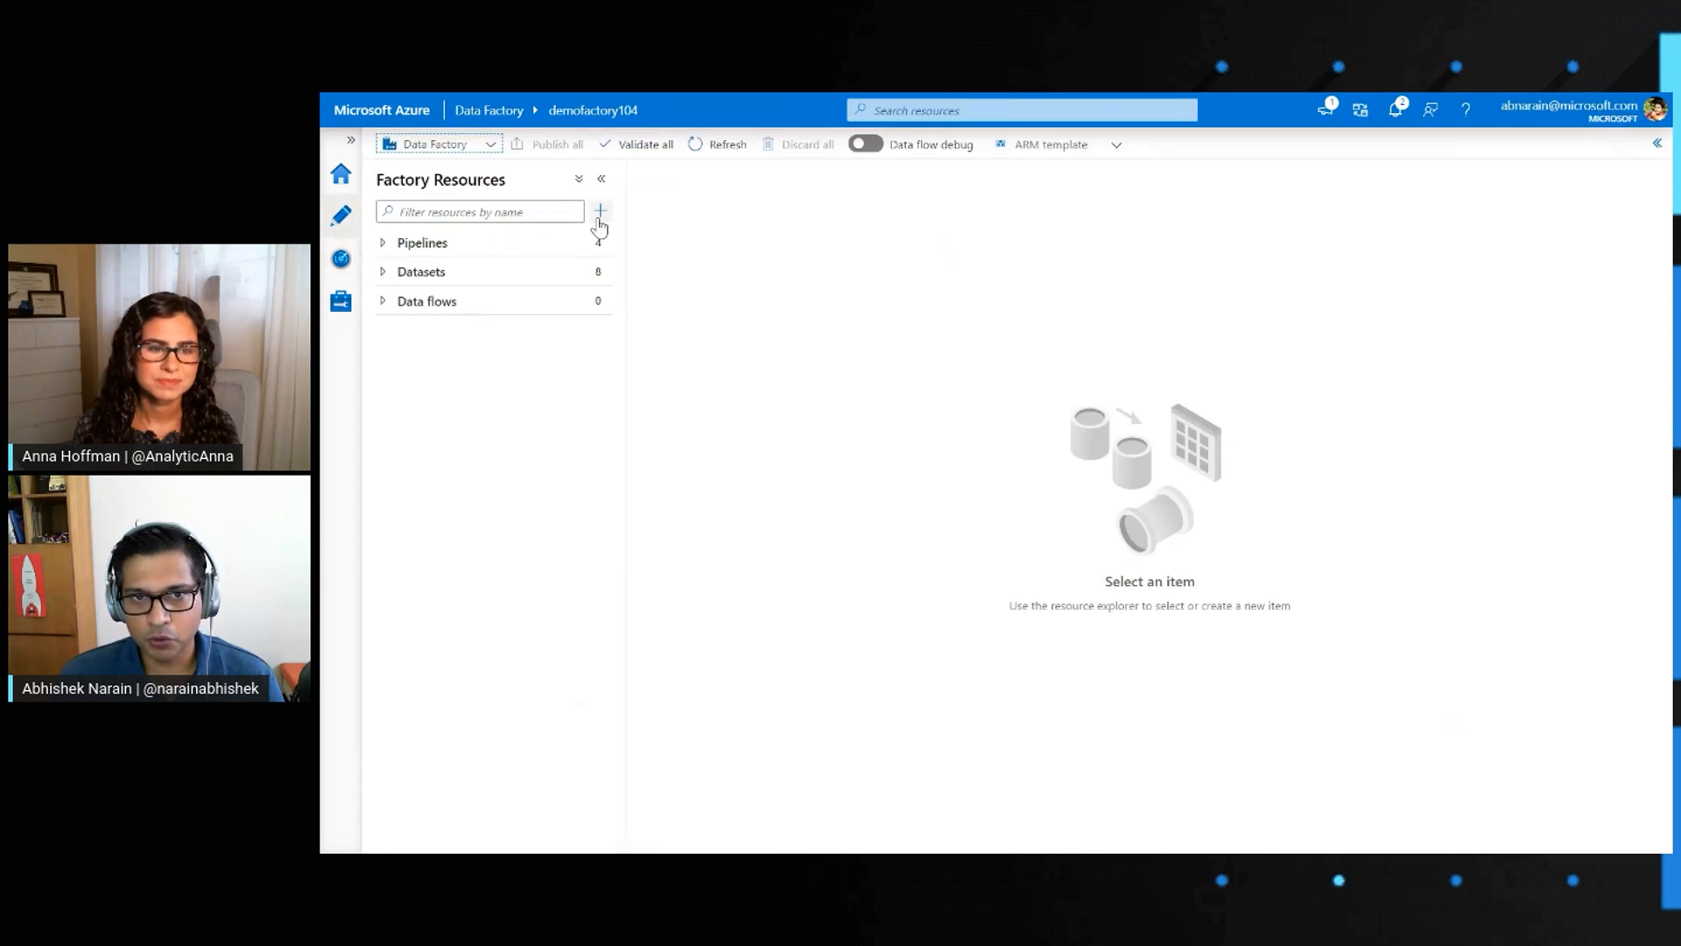
pyautogui.click(602, 212)
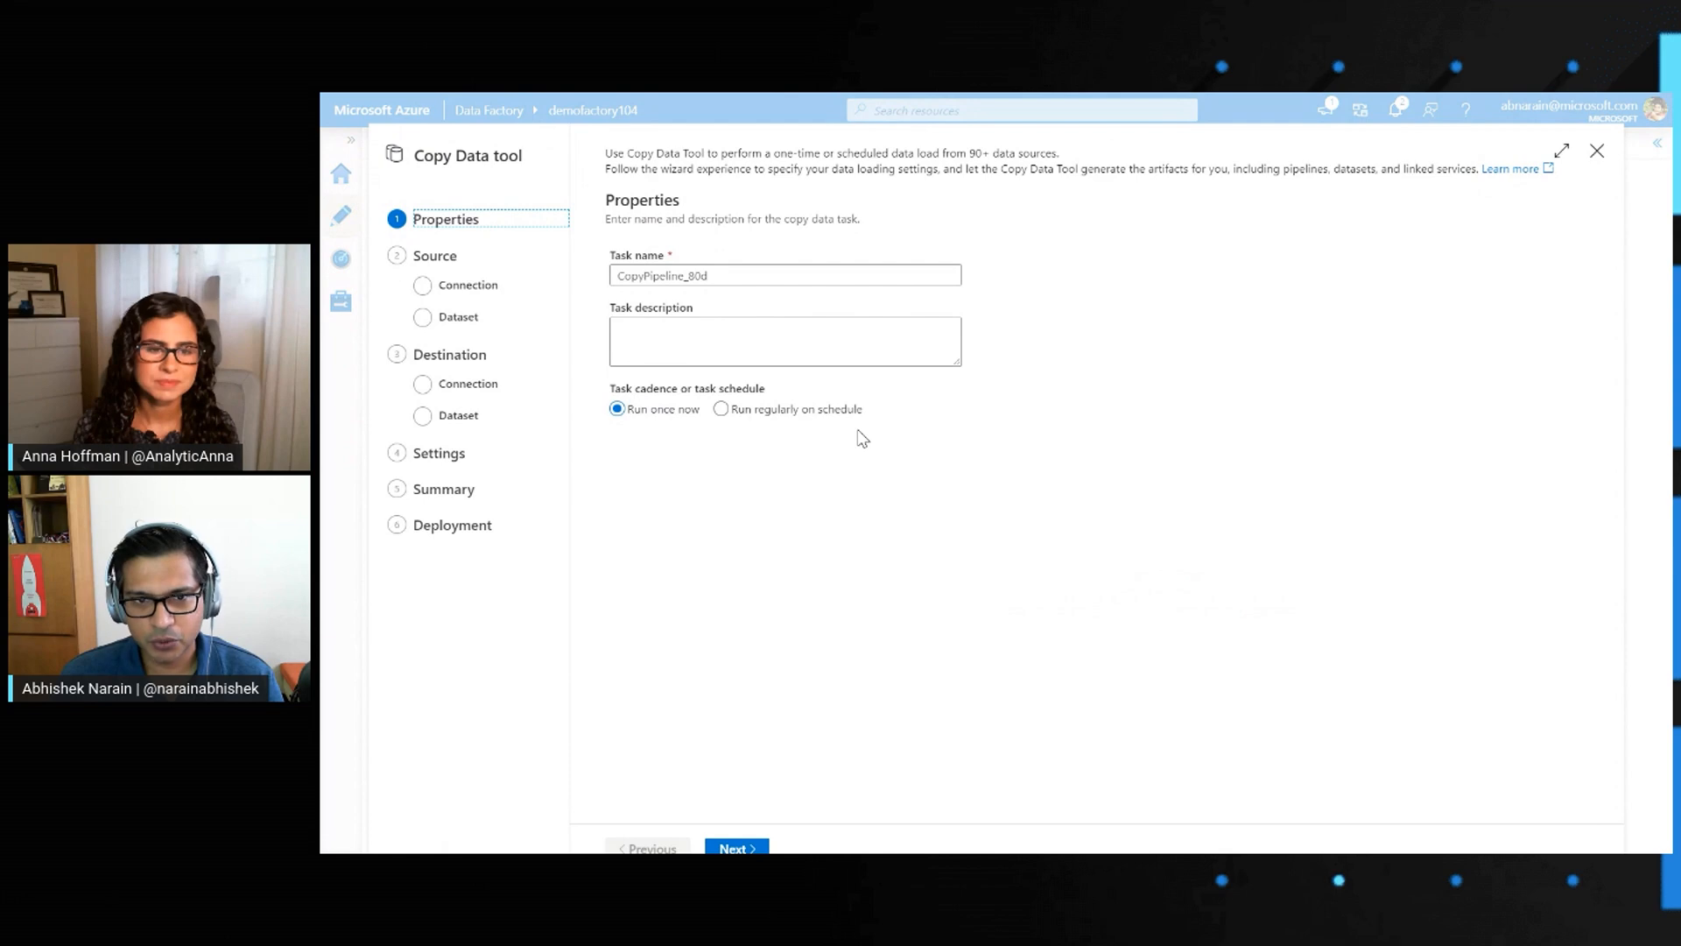
pyautogui.click(740, 848)
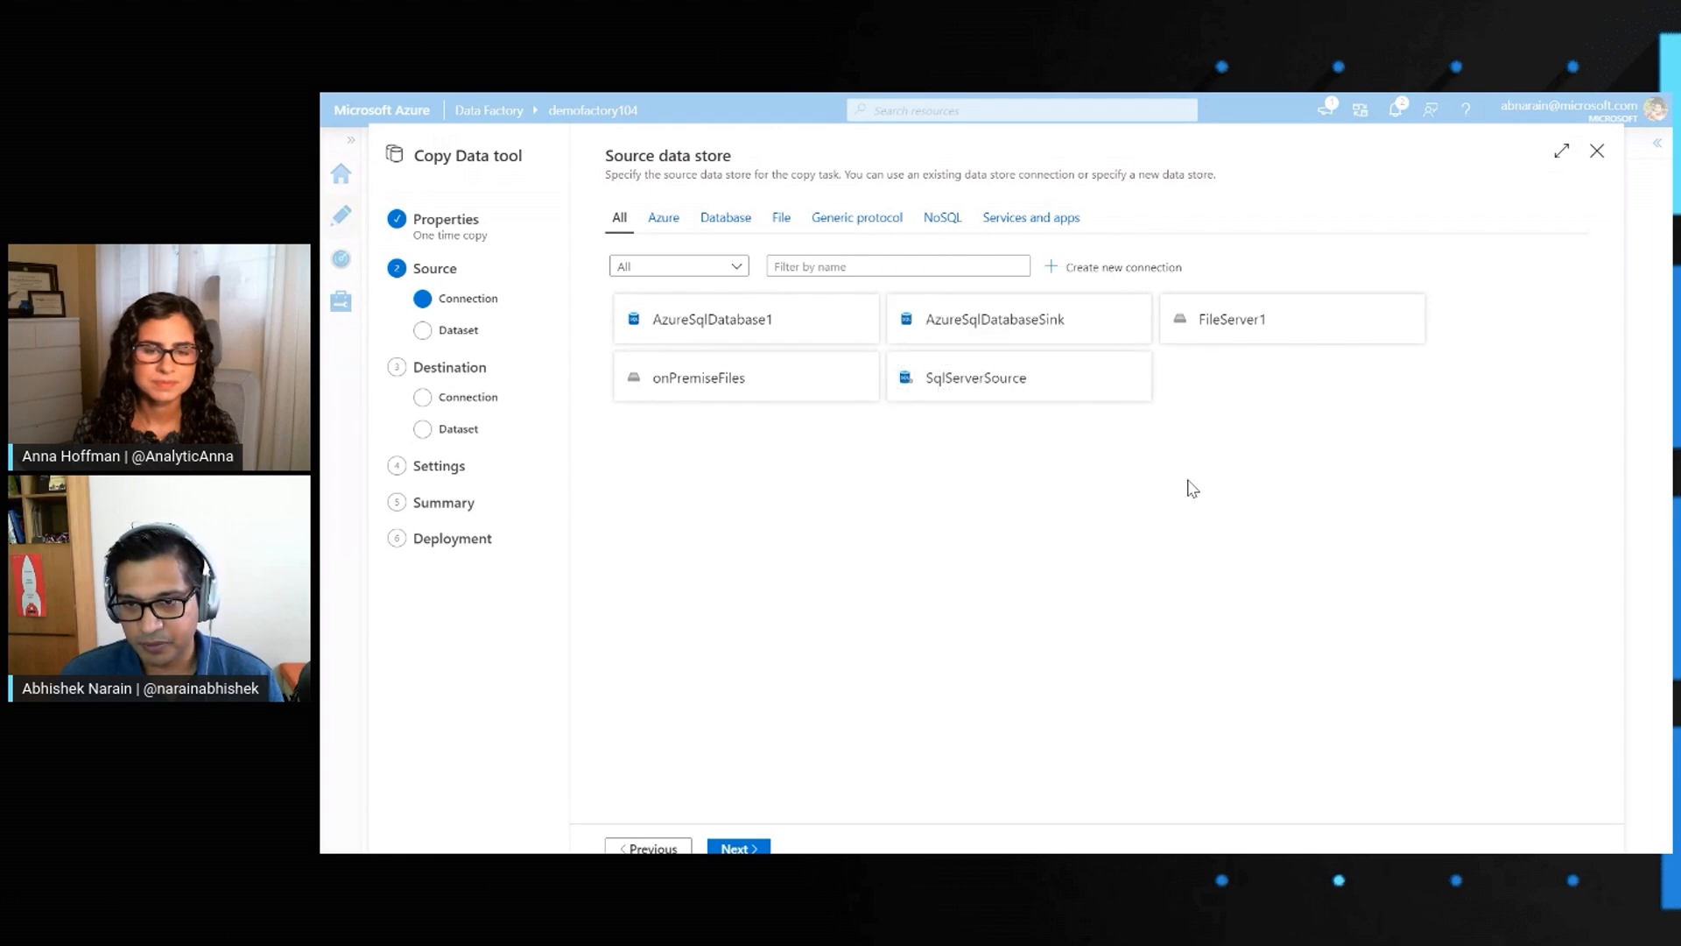
# Use the existing SqlServerSource connection as the source data store
pyautogui.moveTo(979, 398)
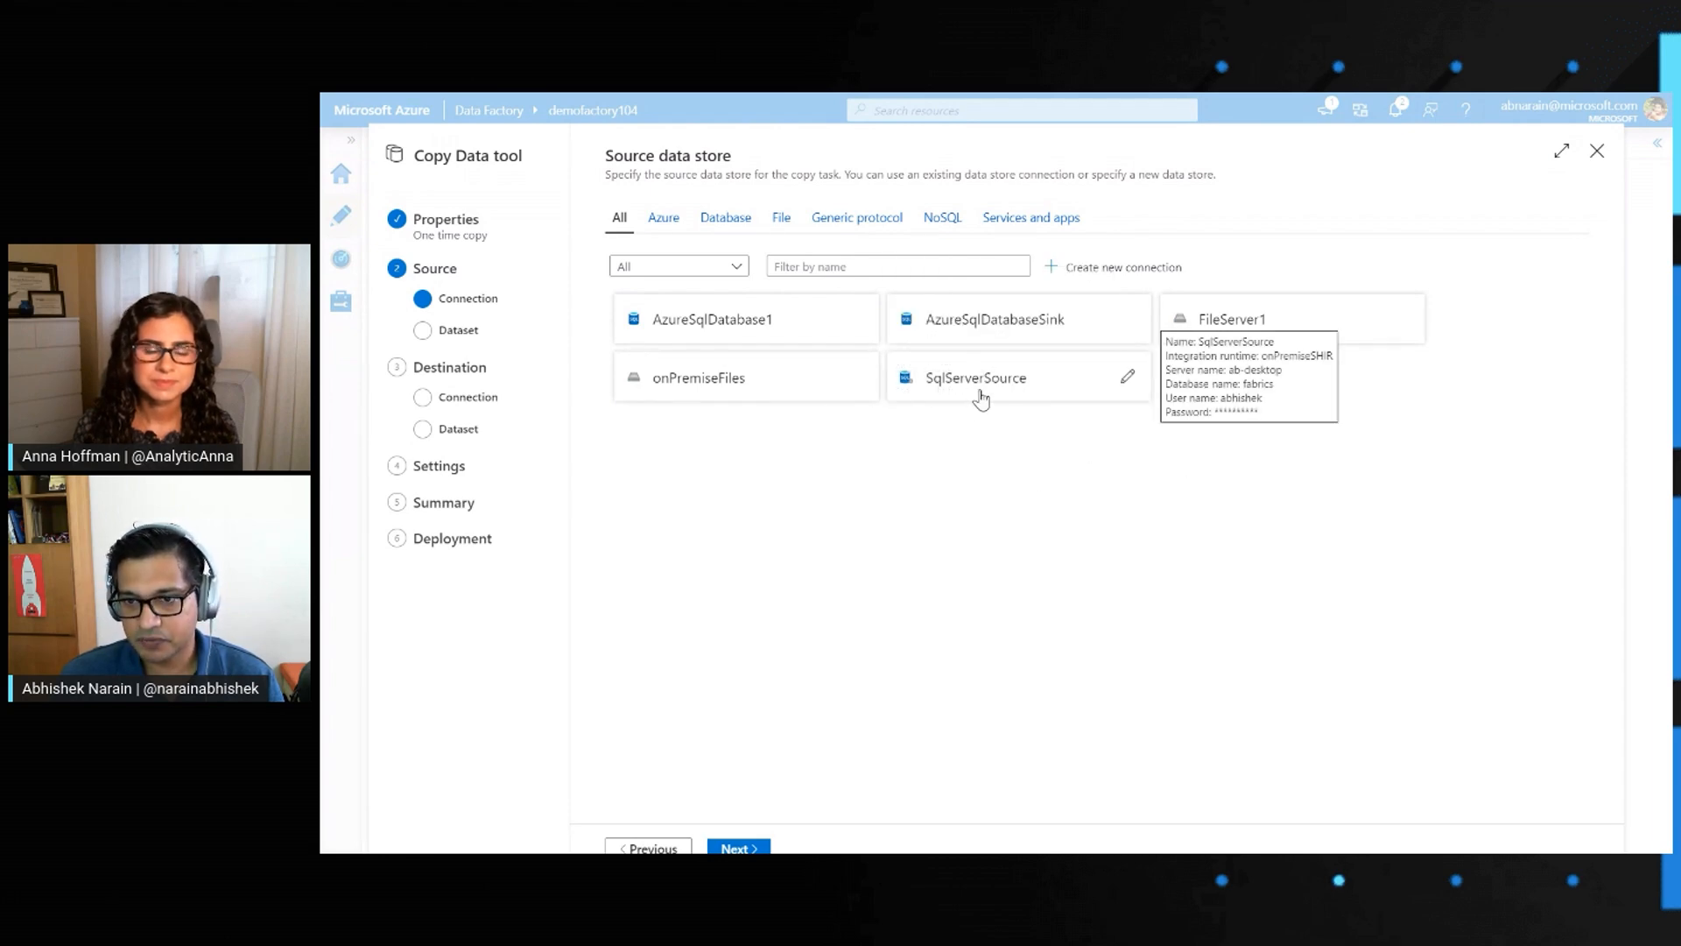
pyautogui.click(981, 398)
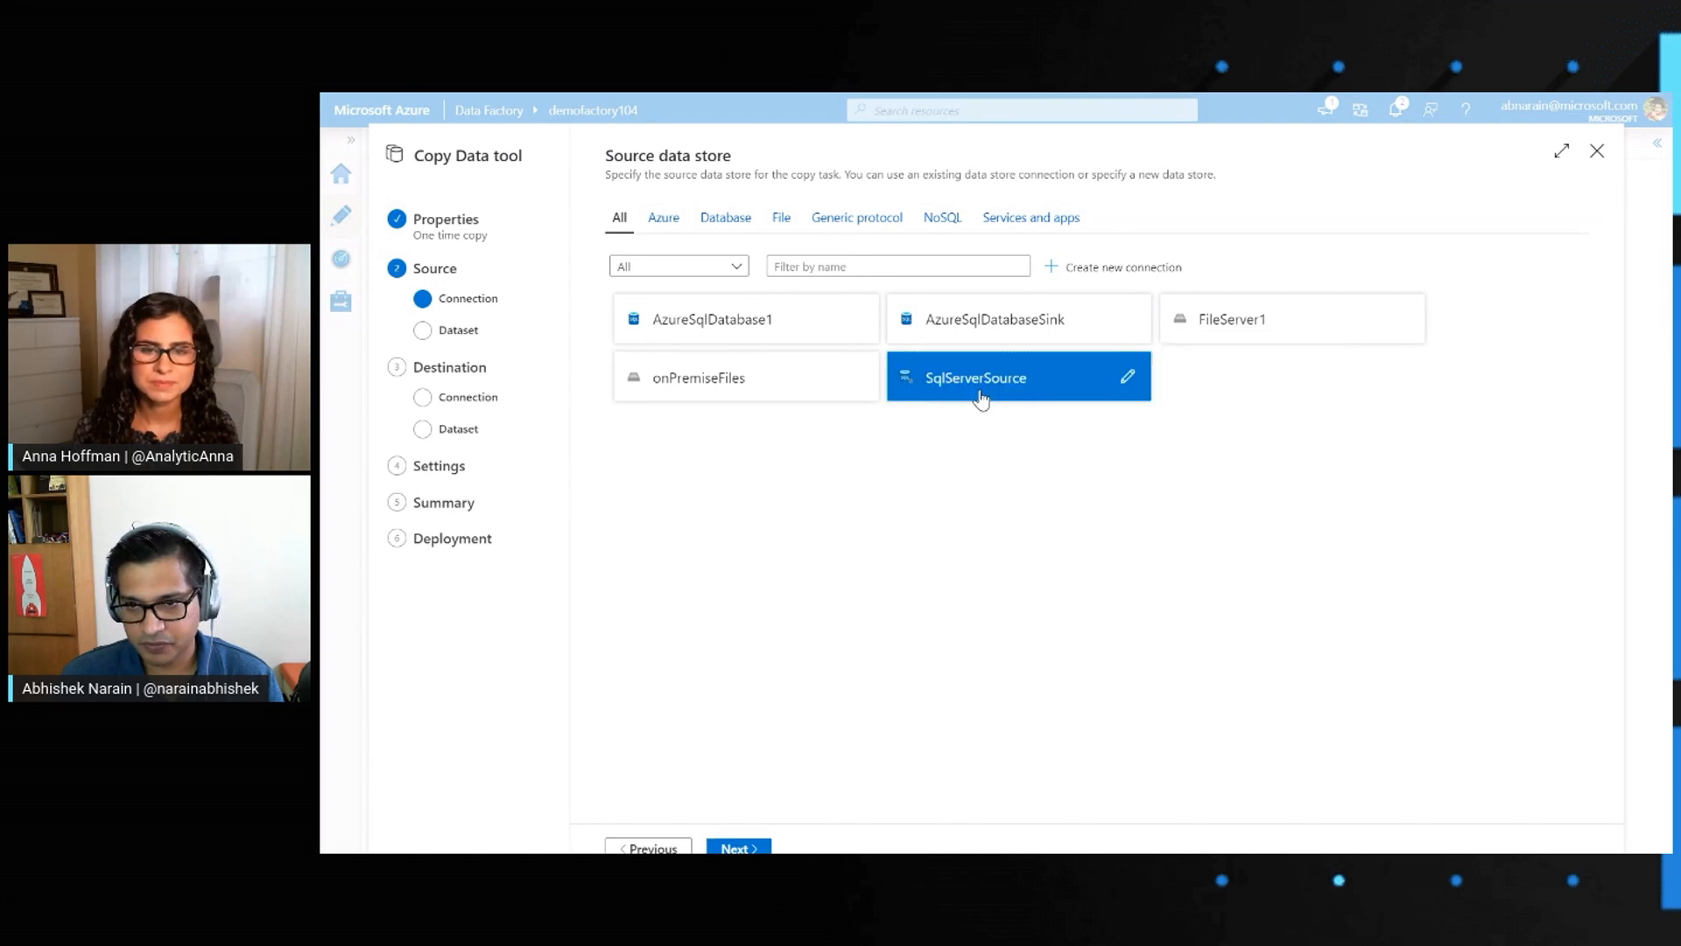
pyautogui.click(750, 848)
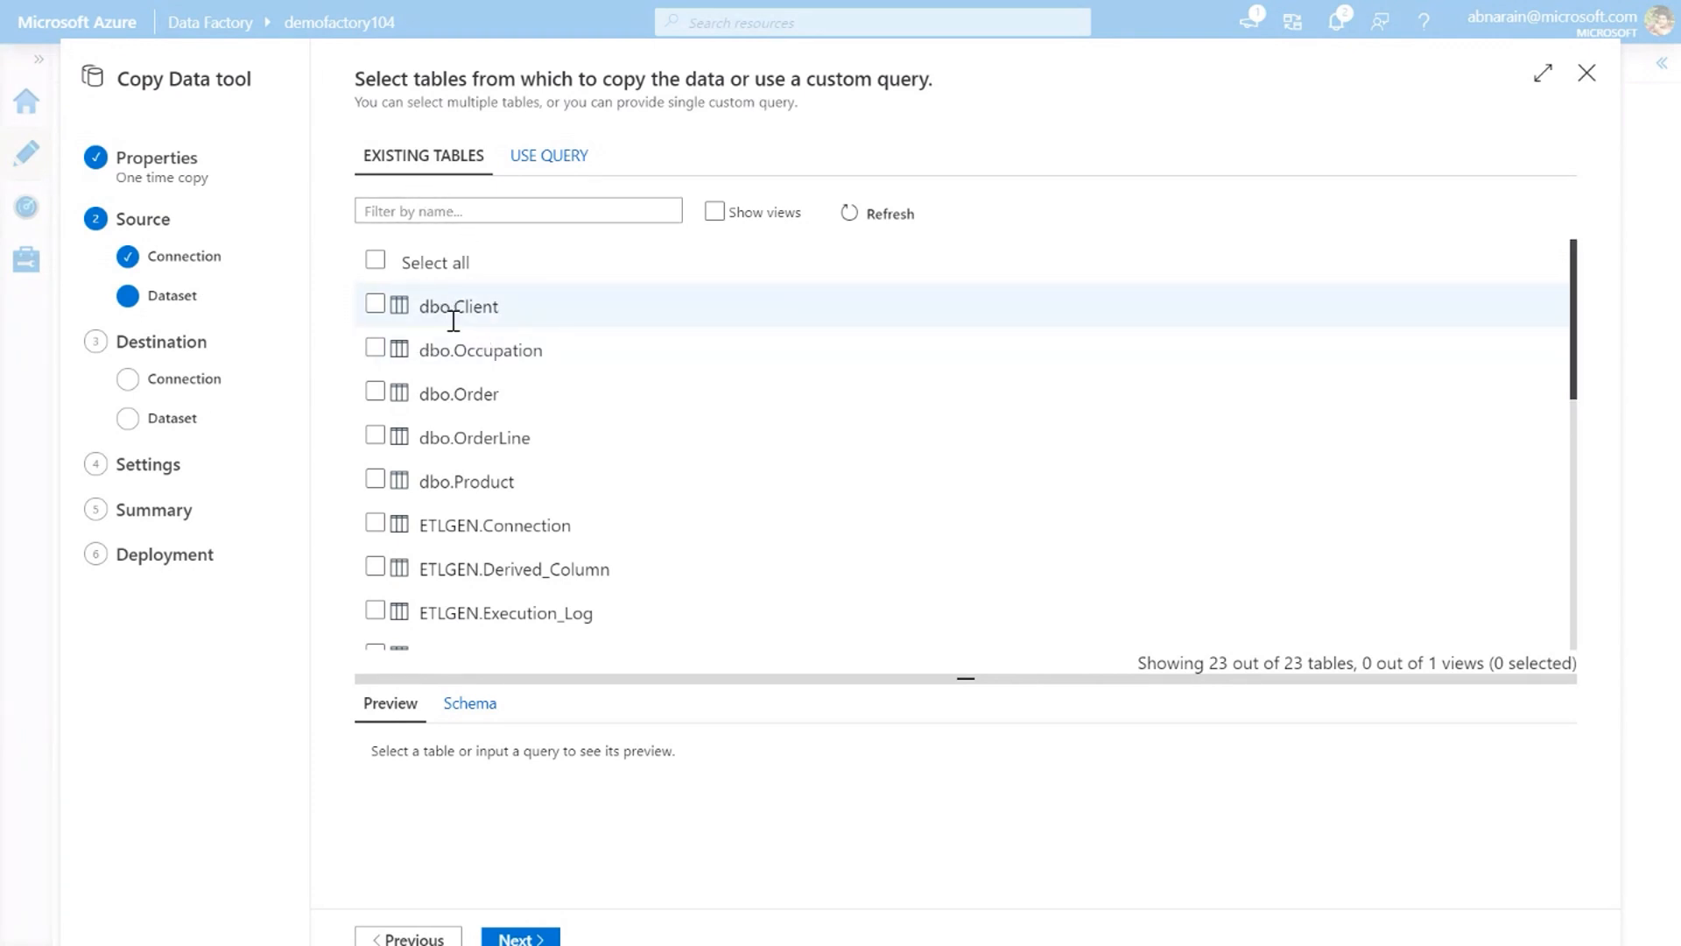
# Choose the dbo.Client, dbo.Occupation, dbo.Order, dbo.OrderLine and dbo.Product tables as source, without applying any filters
pyautogui.click(376, 308)
pyautogui.click(375, 348)
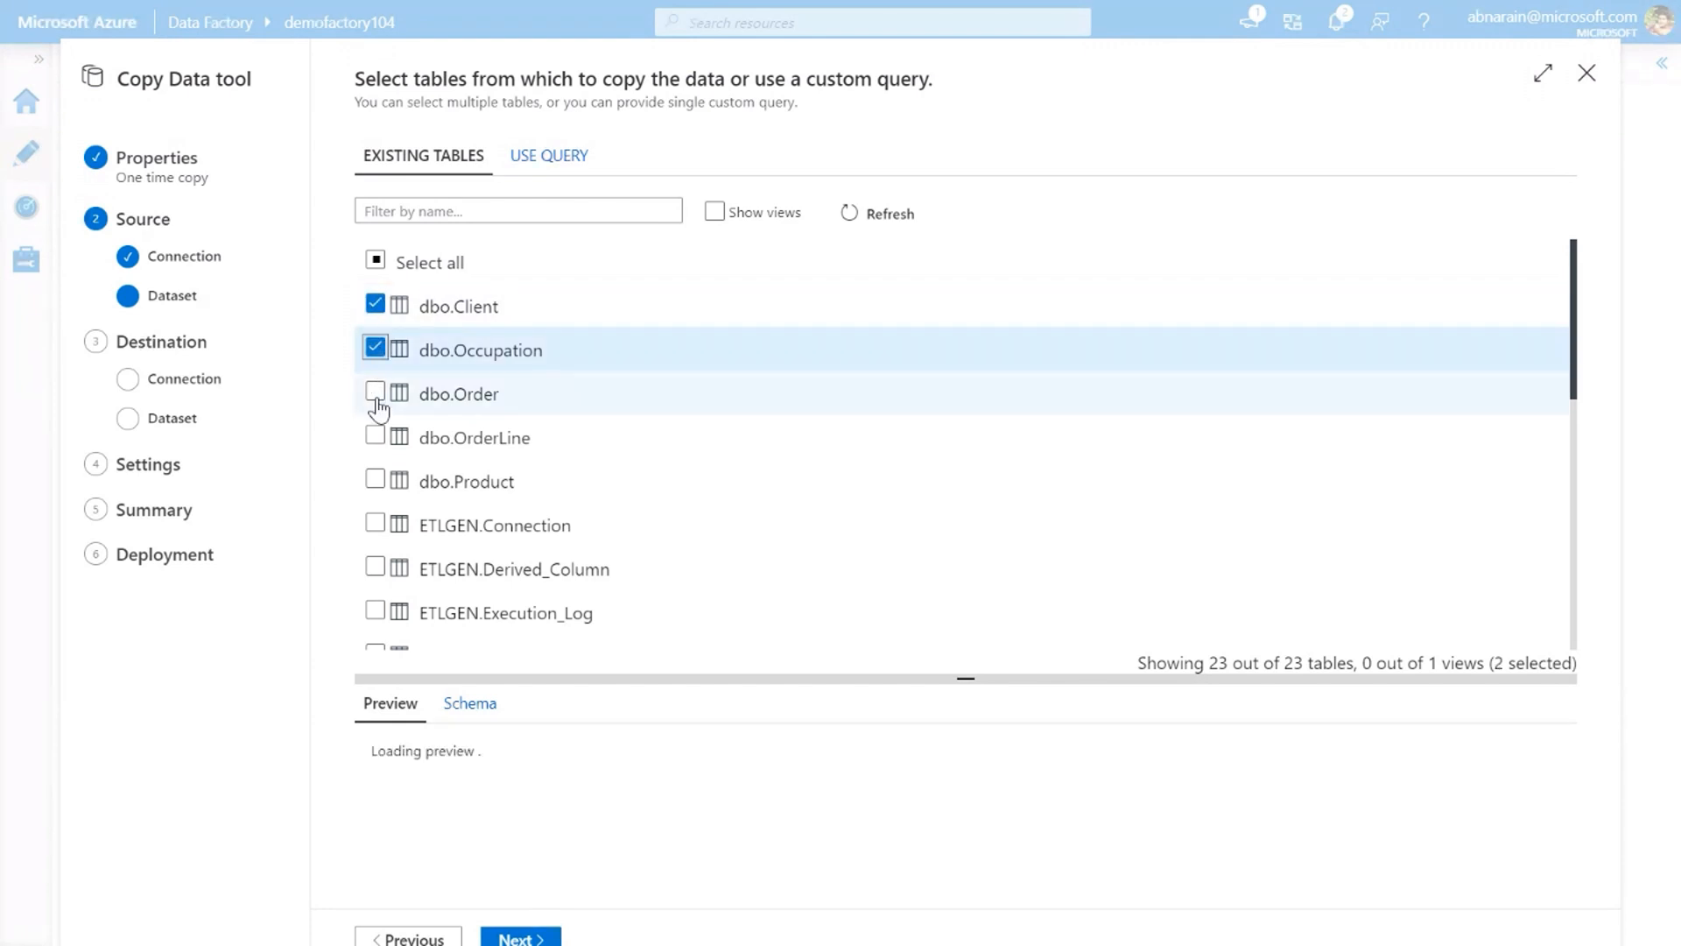
pyautogui.click(376, 394)
pyautogui.click(375, 436)
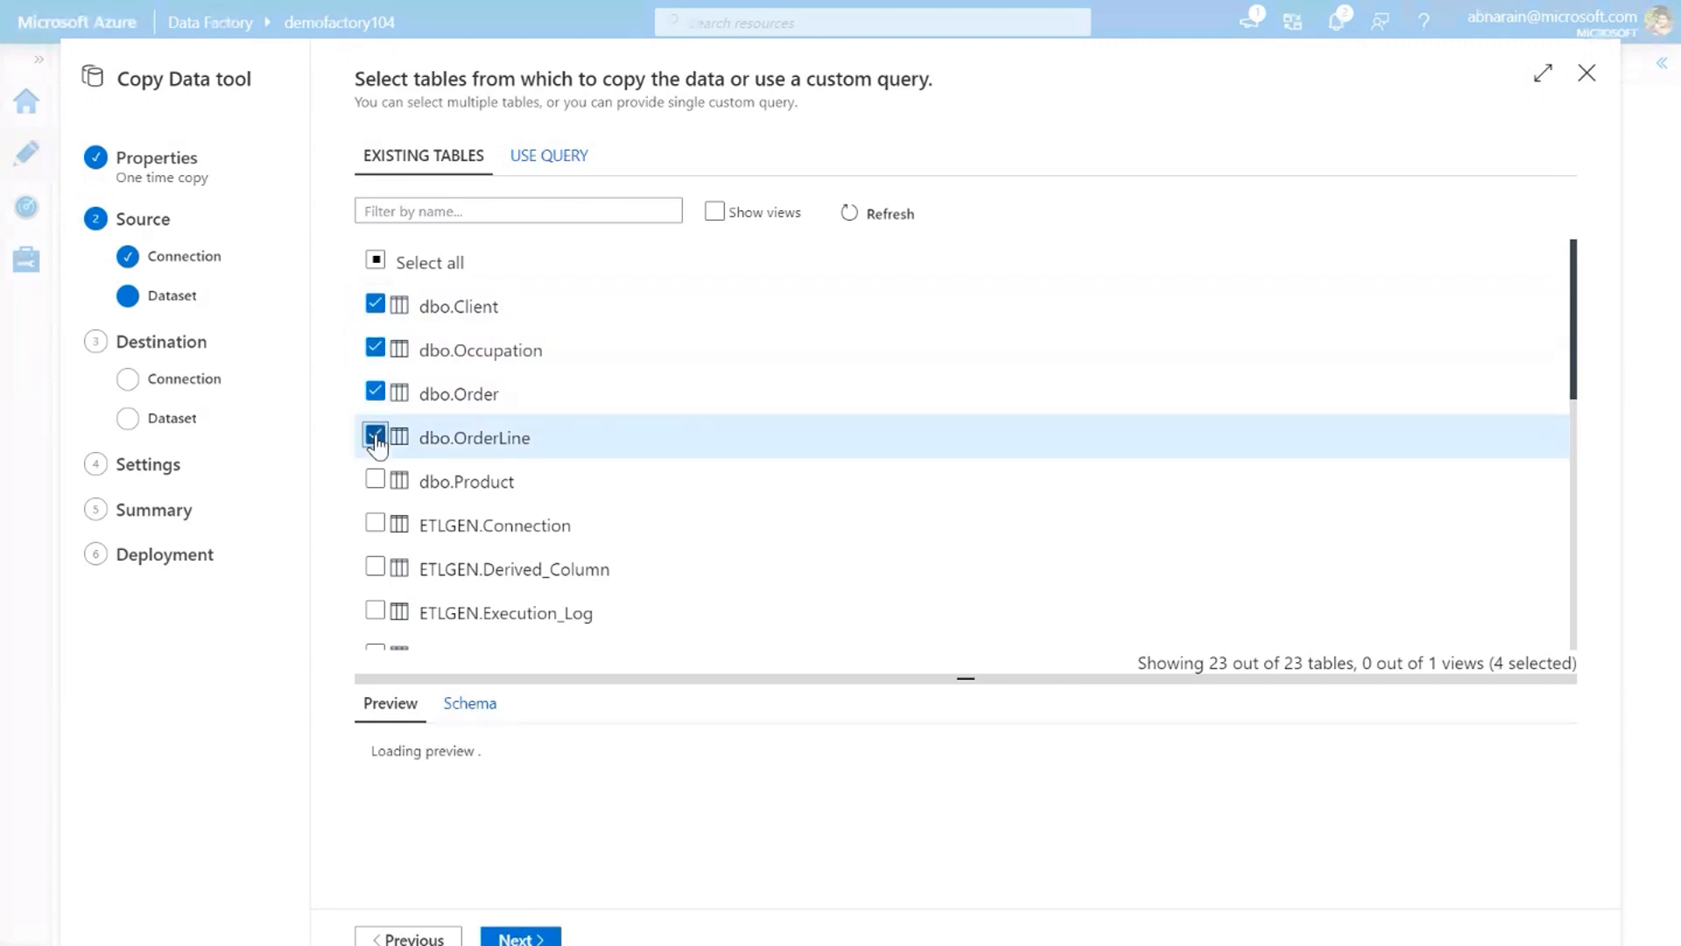
pyautogui.click(375, 481)
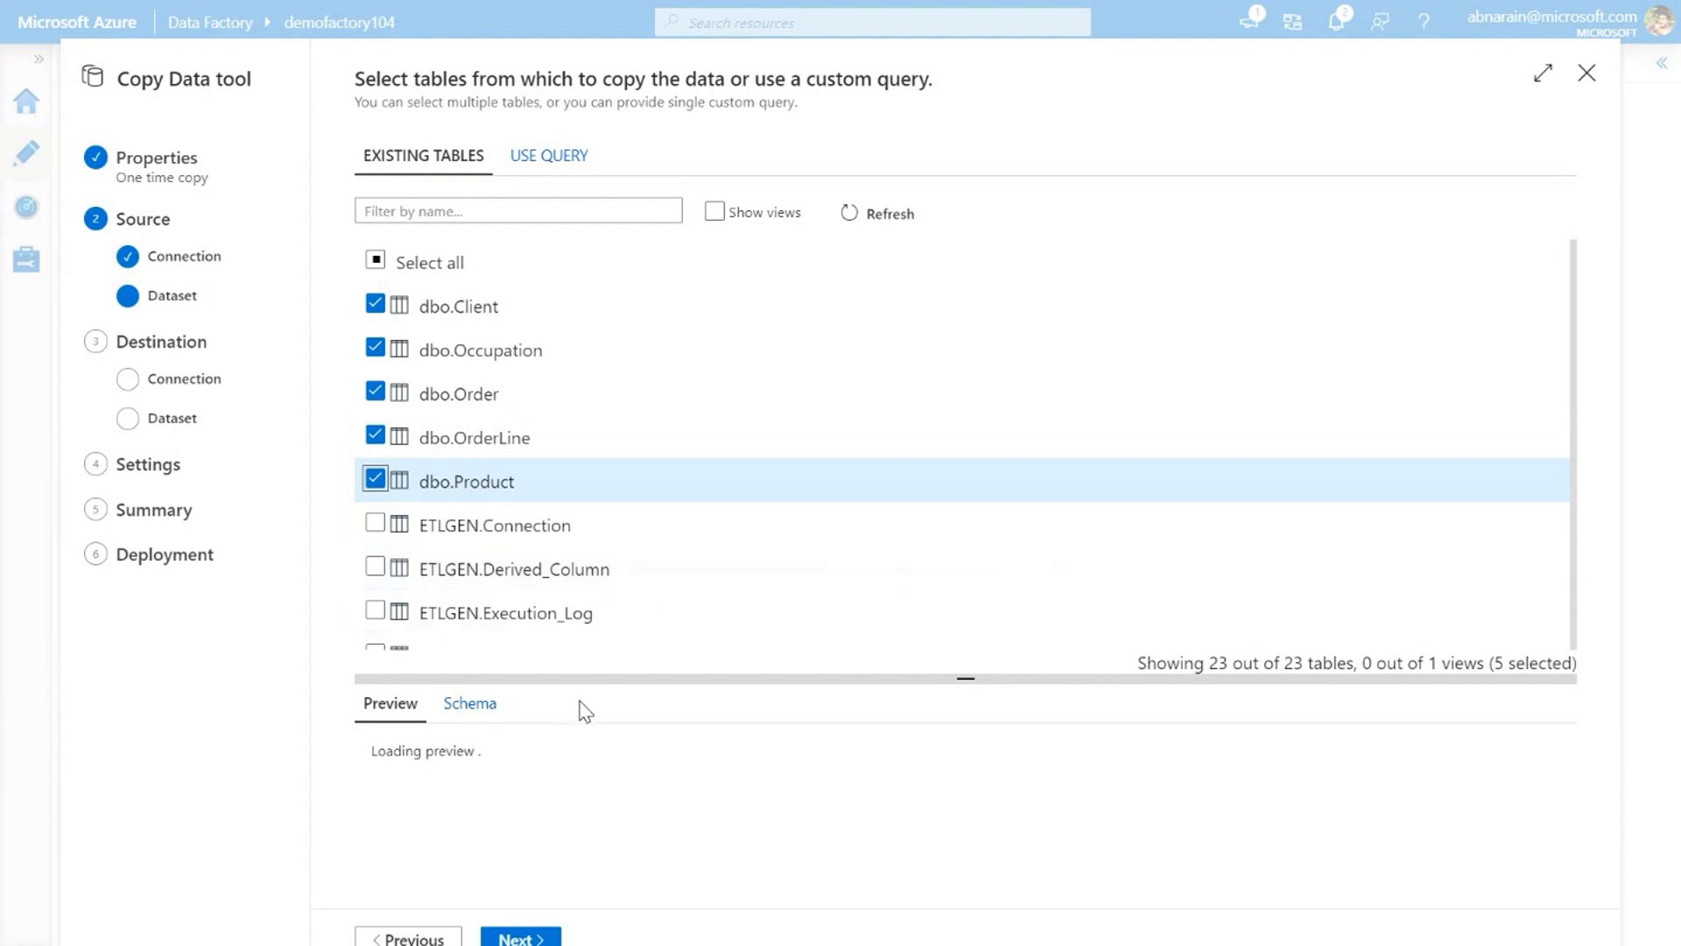
pyautogui.click(525, 938)
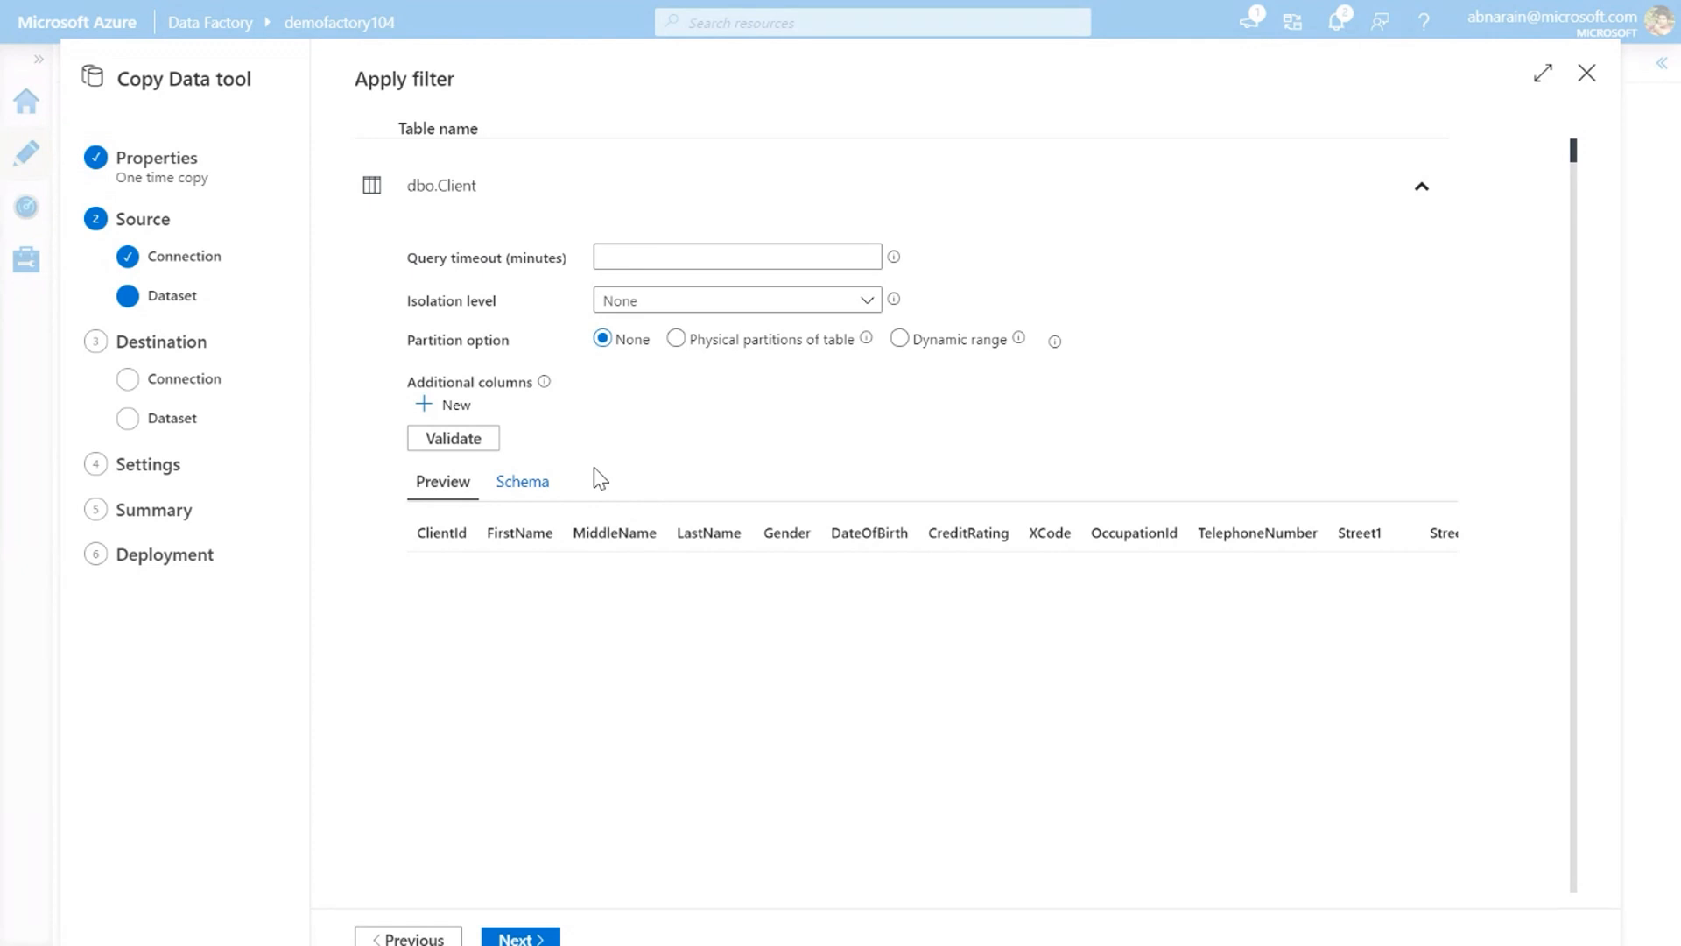
pyautogui.click(1422, 188)
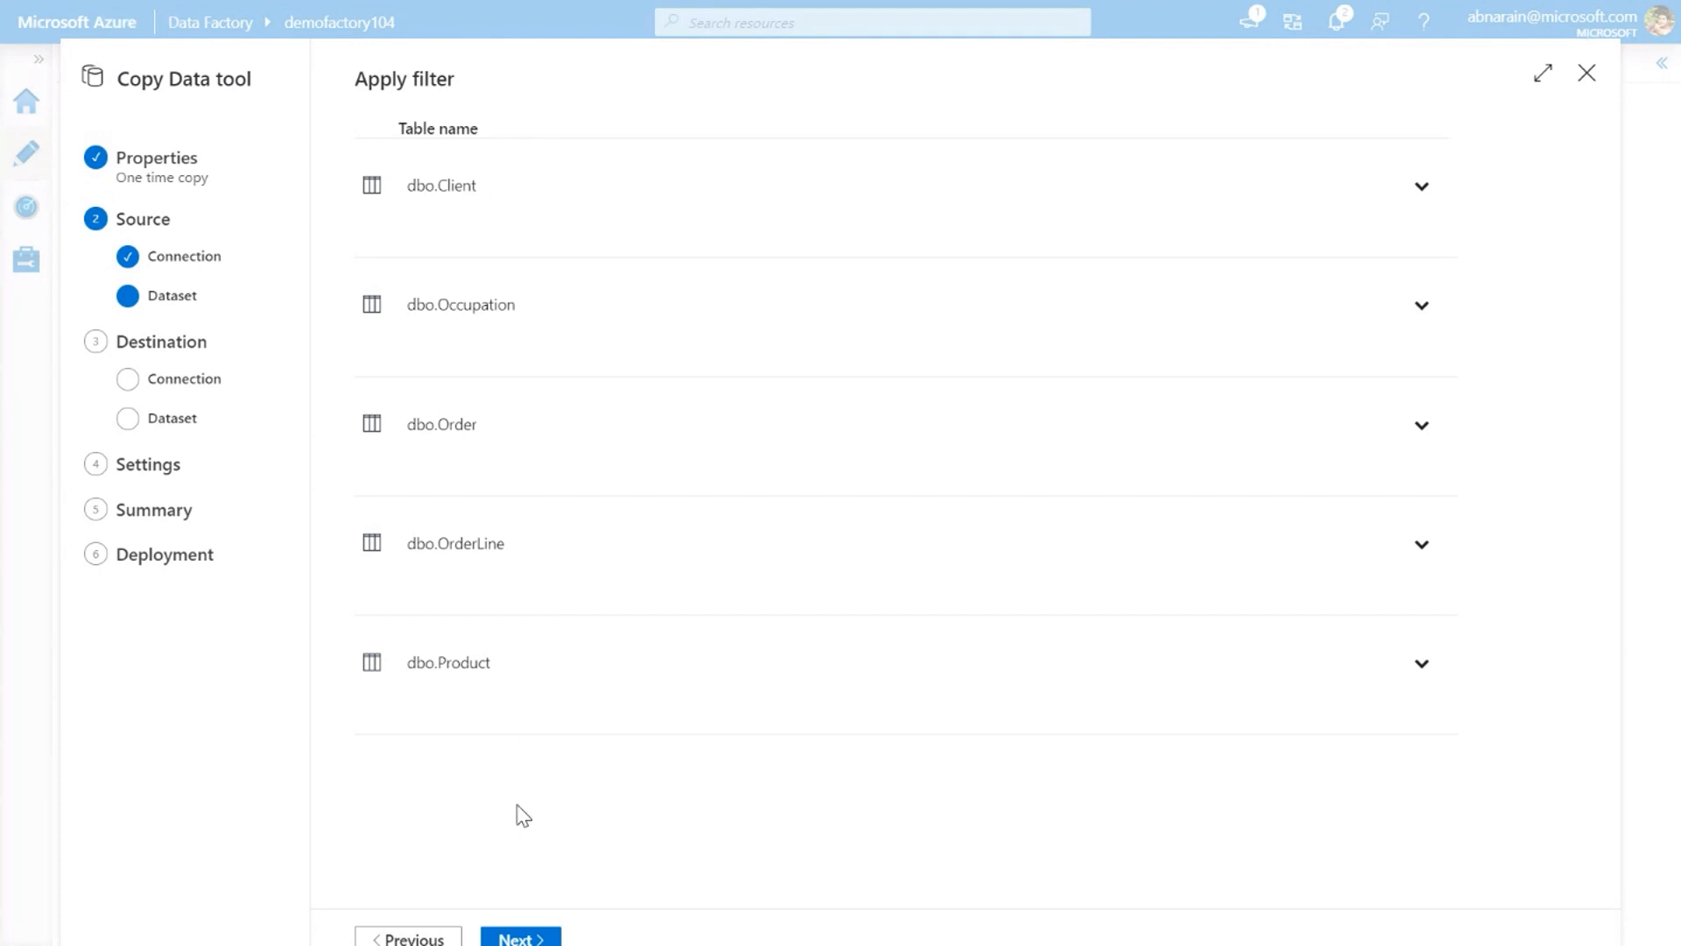
pyautogui.click(529, 938)
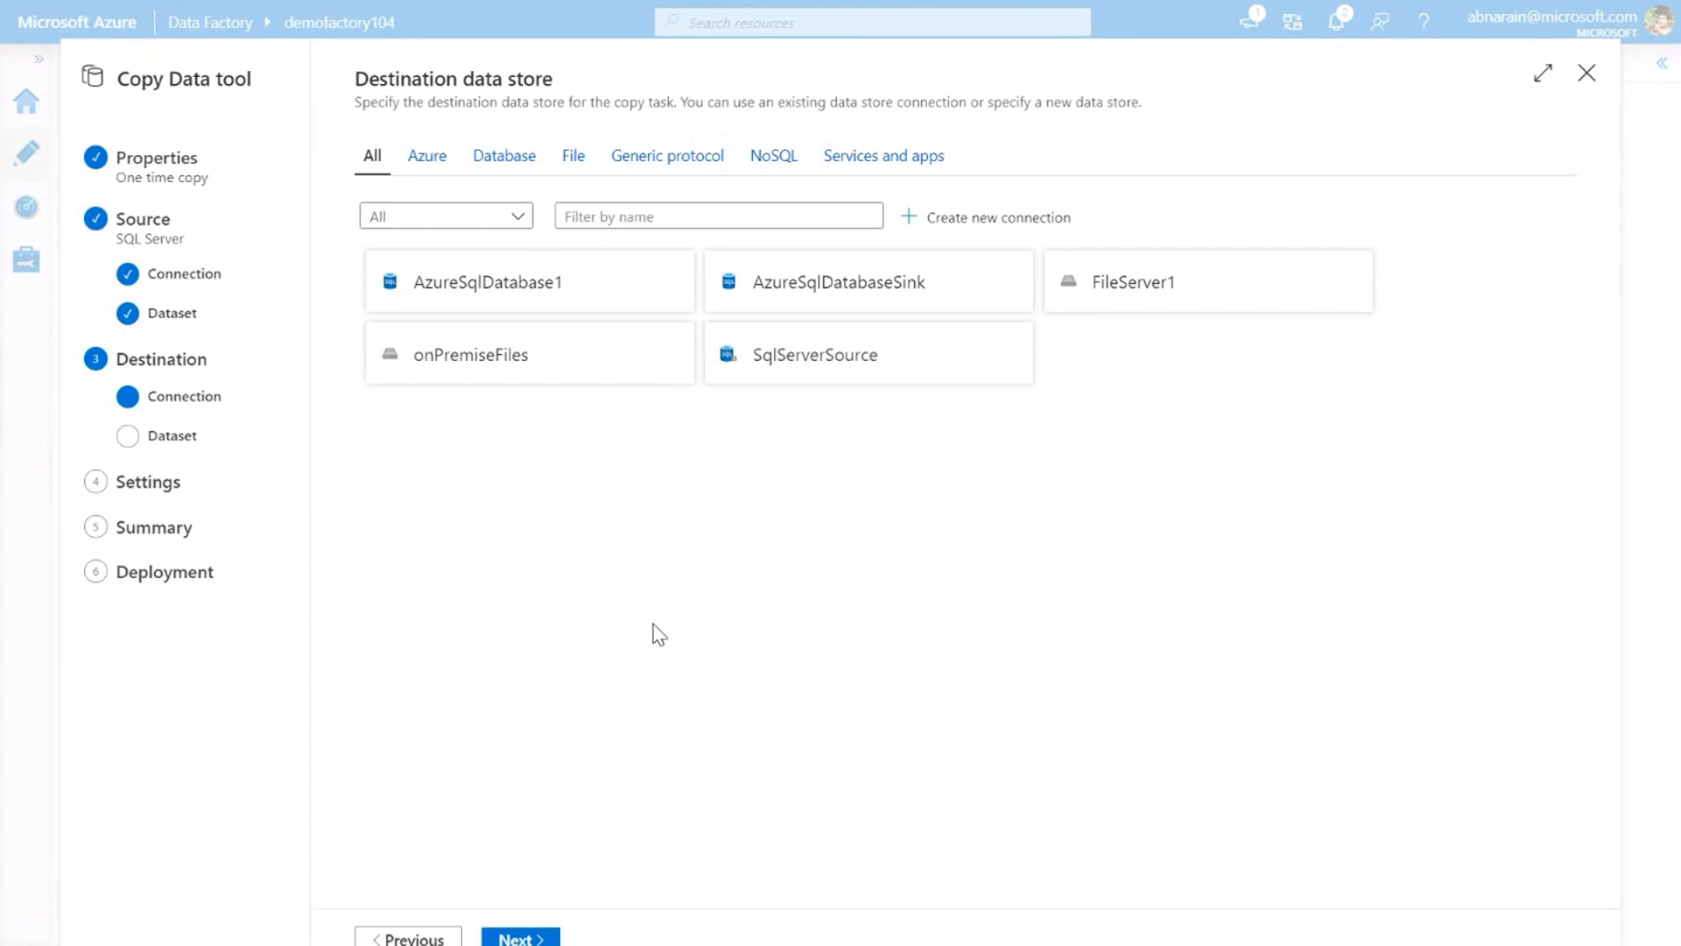
# Set AzureSqlDatabaseSink as the destination and accept auto-created dbo tables with the same names as the source tables
pyautogui.moveTo(847, 359)
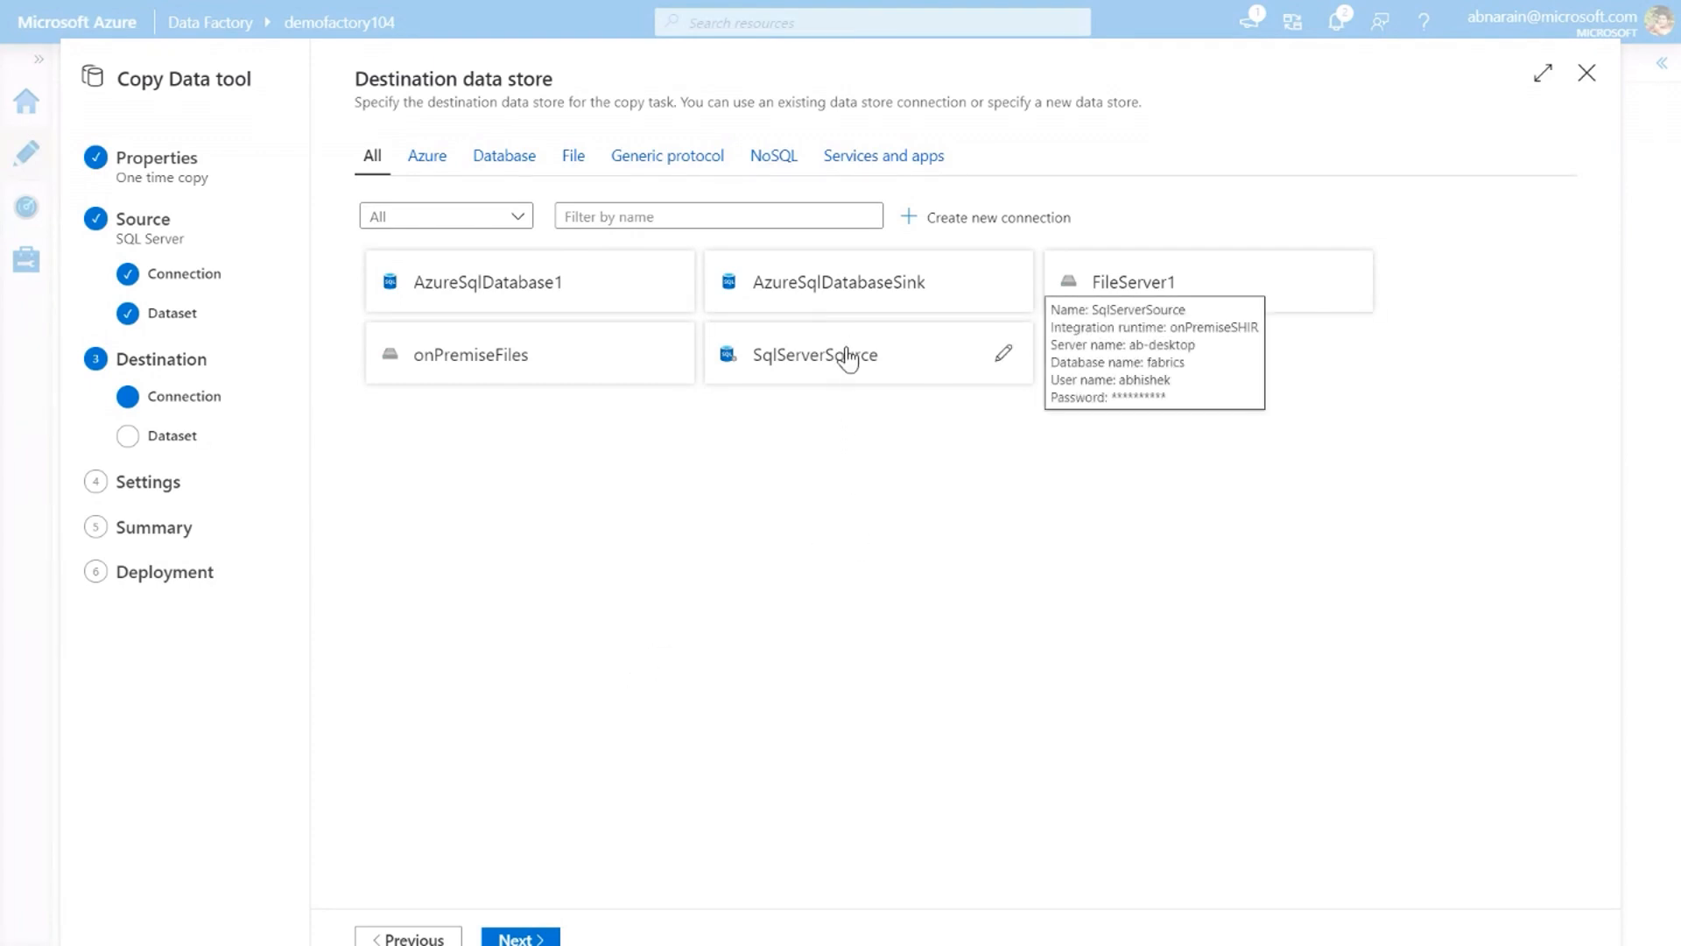
pyautogui.click(874, 301)
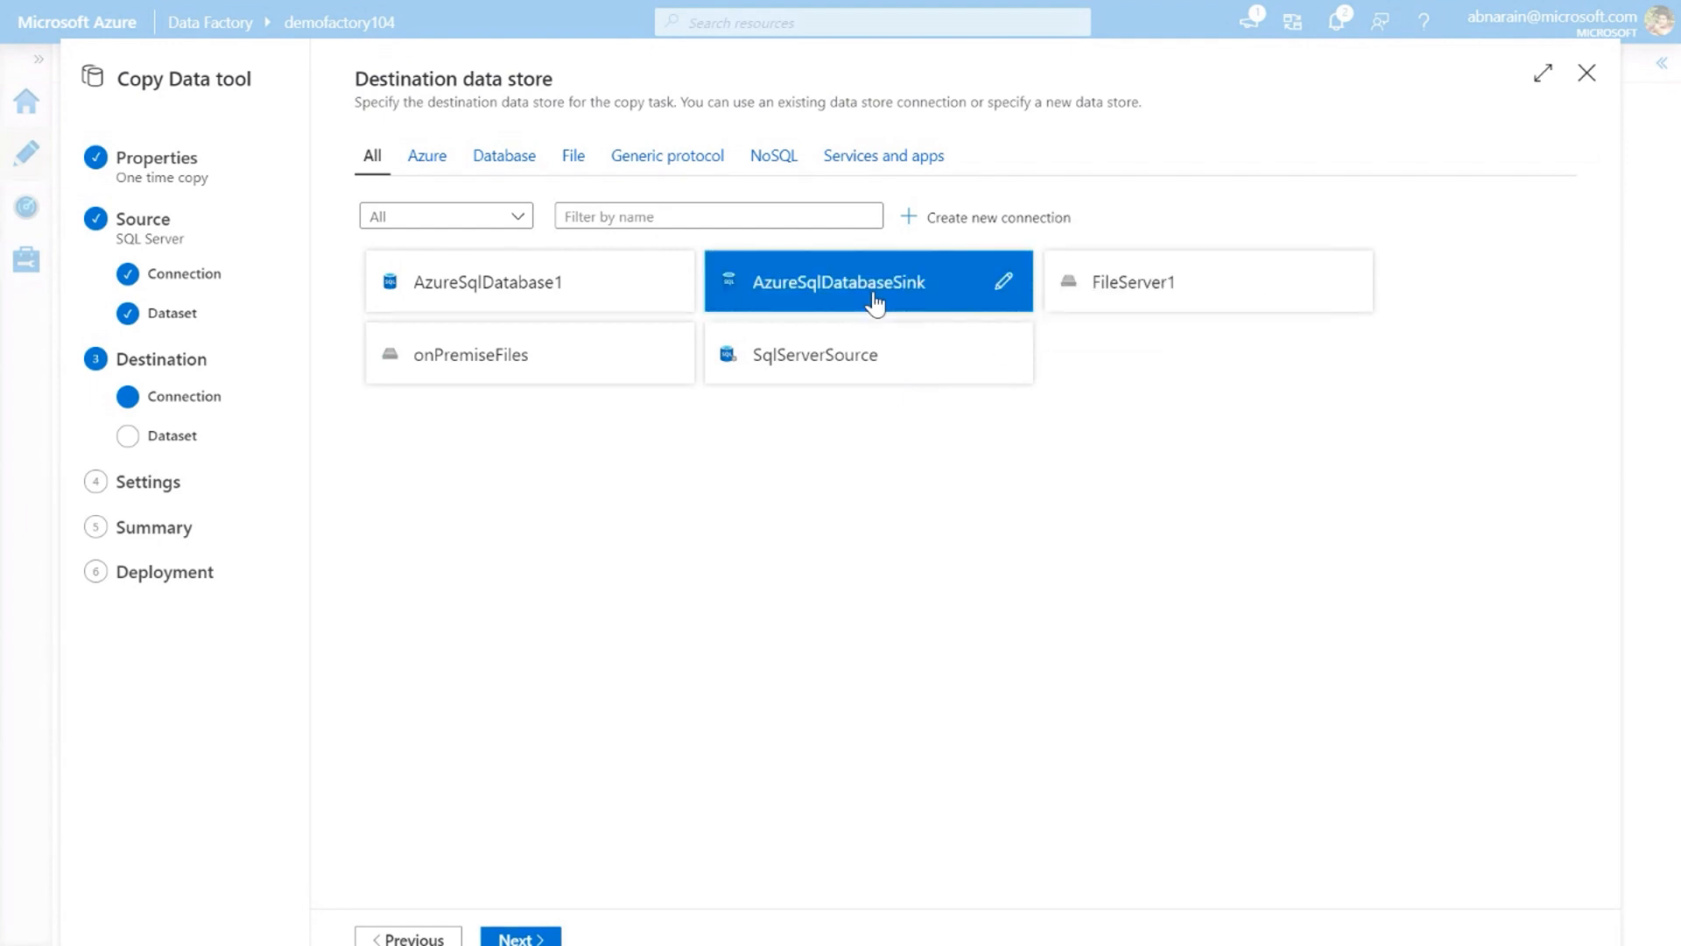
pyautogui.click(531, 940)
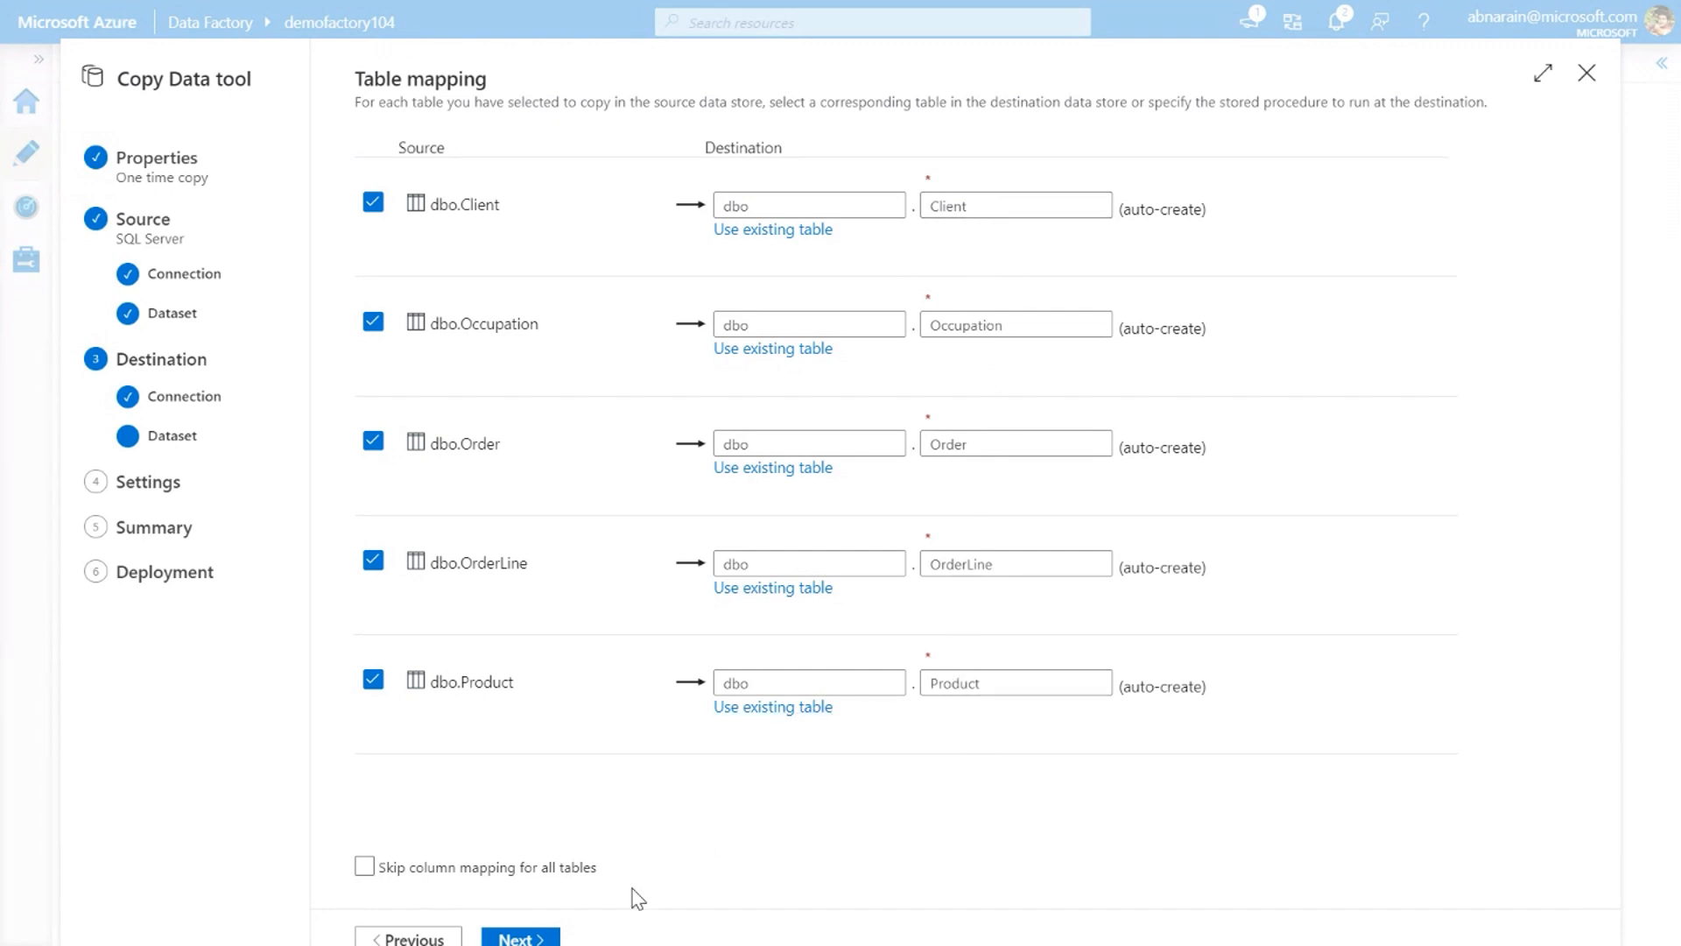
pyautogui.click(519, 937)
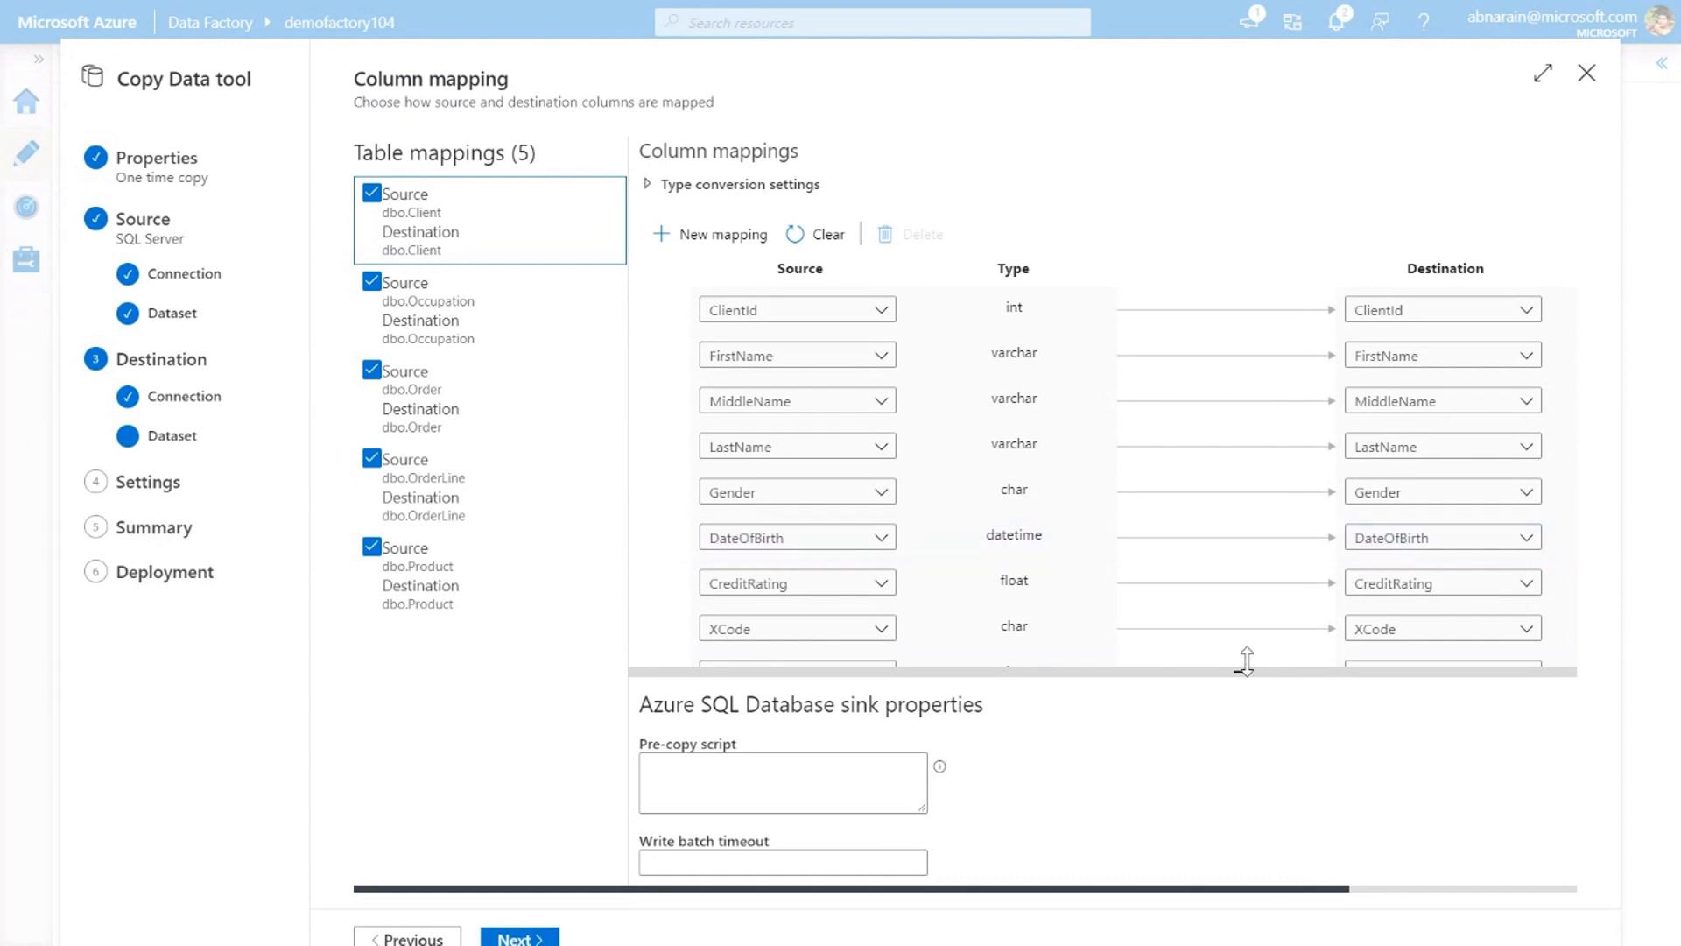
# Accept the default column mappings and copy settings, and deploy the SQL Server to Azure SQL Database pipeline
pyautogui.scroll(-1, 1138, 792)
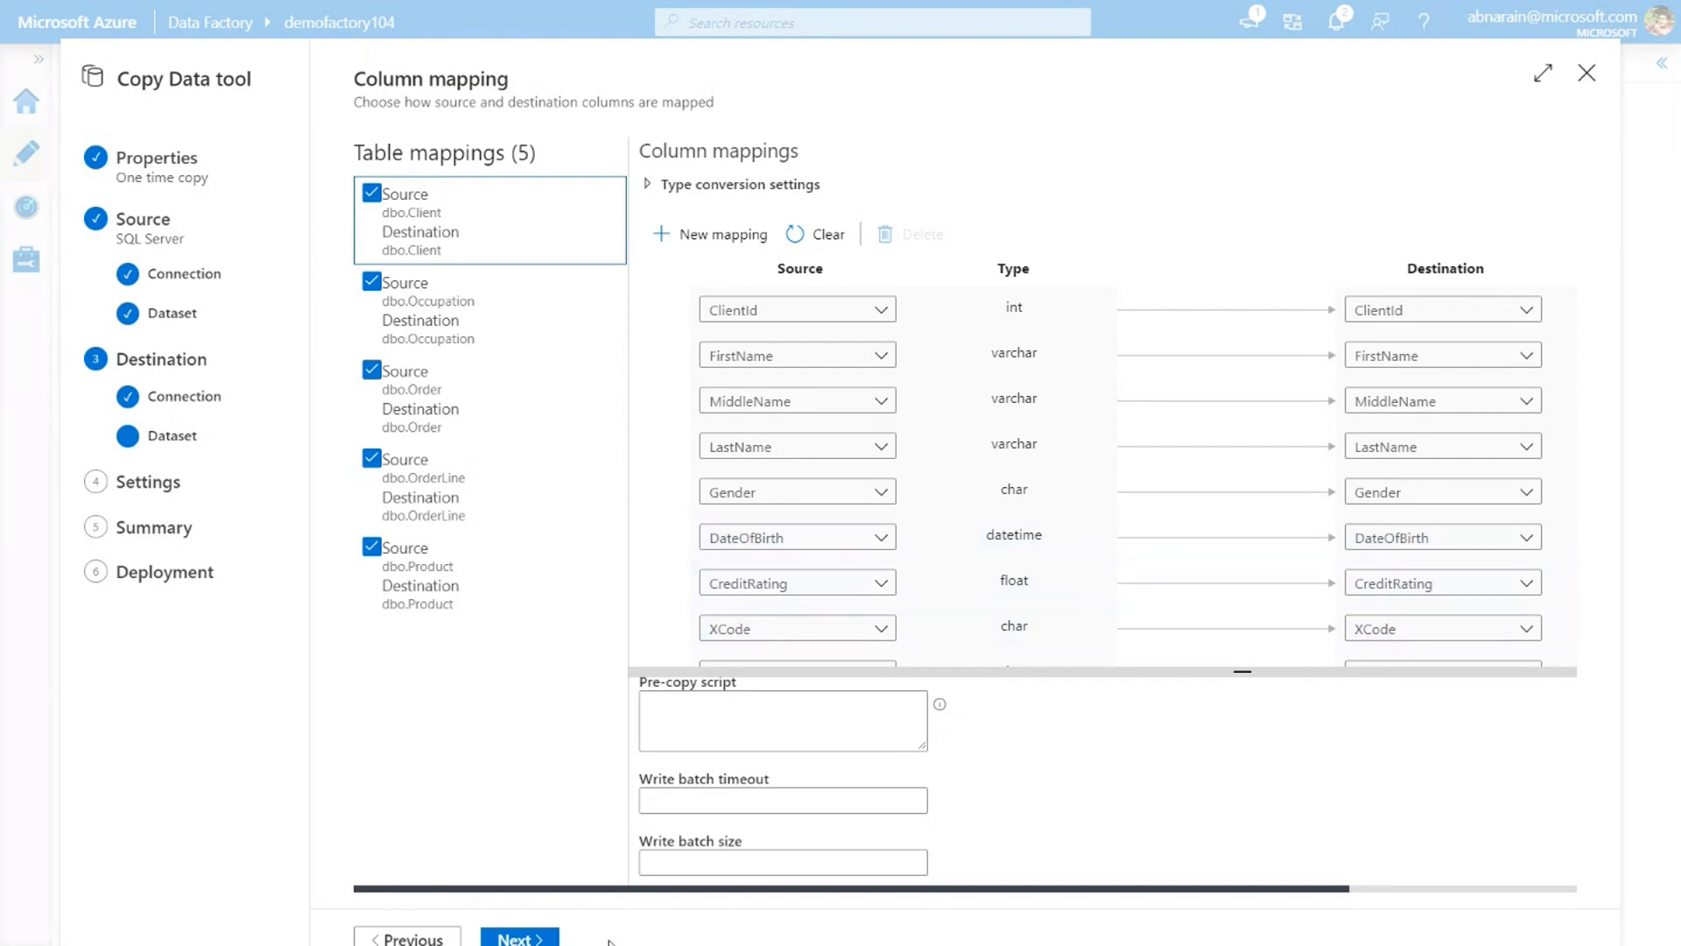
pyautogui.click(512, 936)
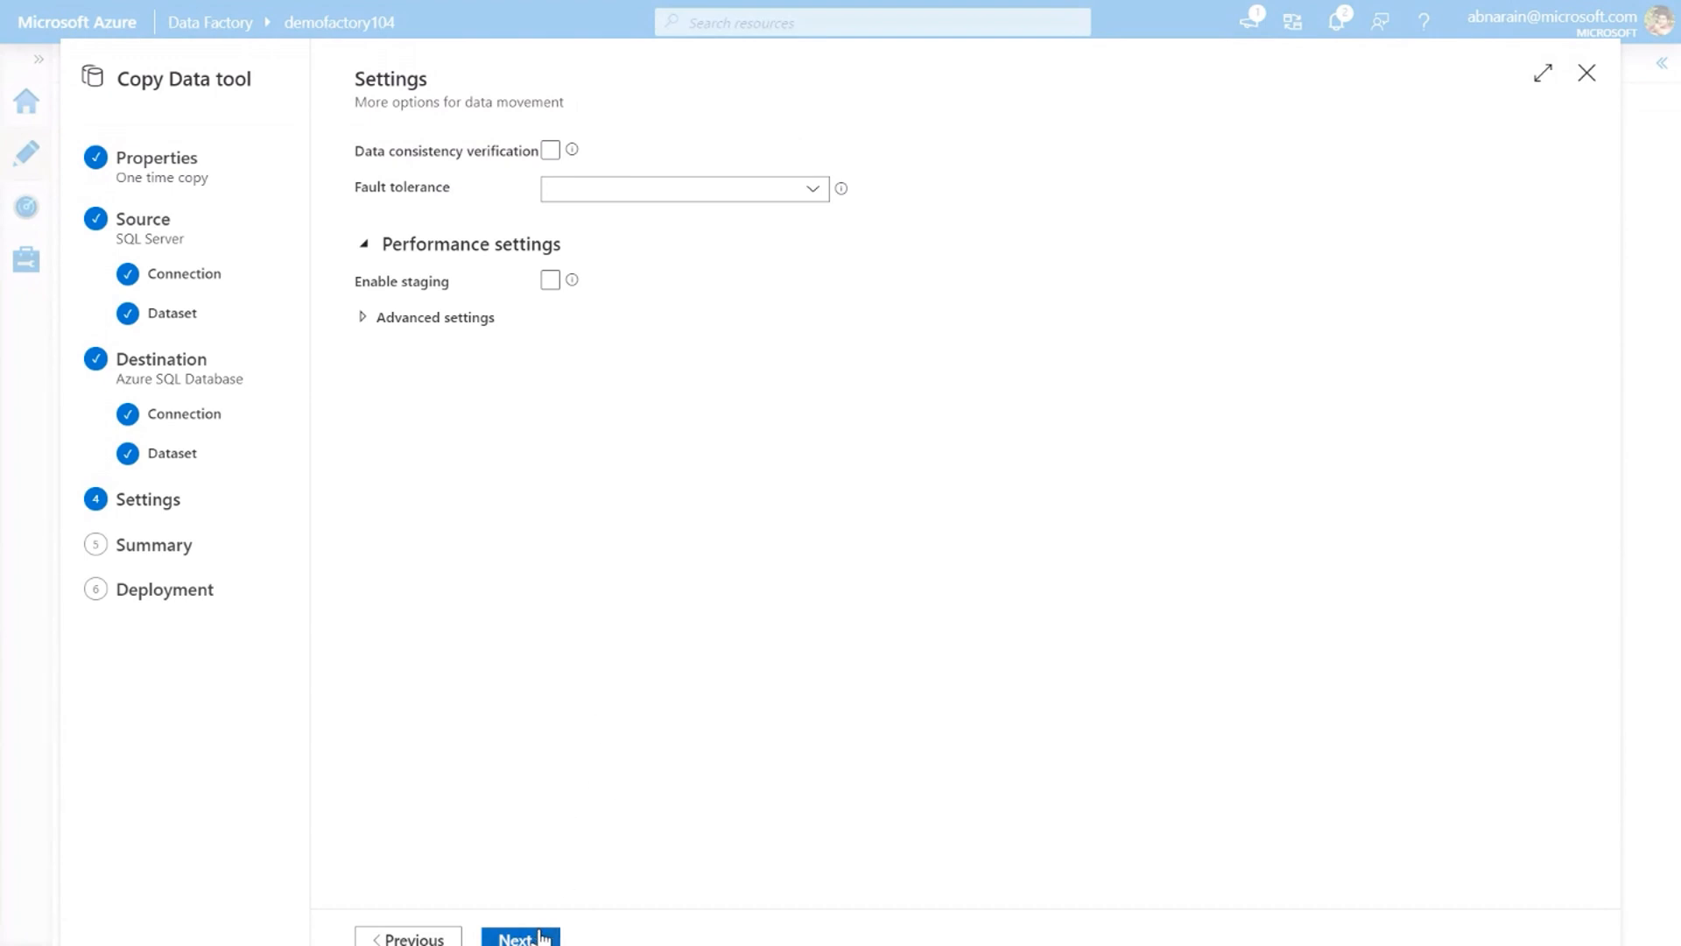
pyautogui.click(548, 938)
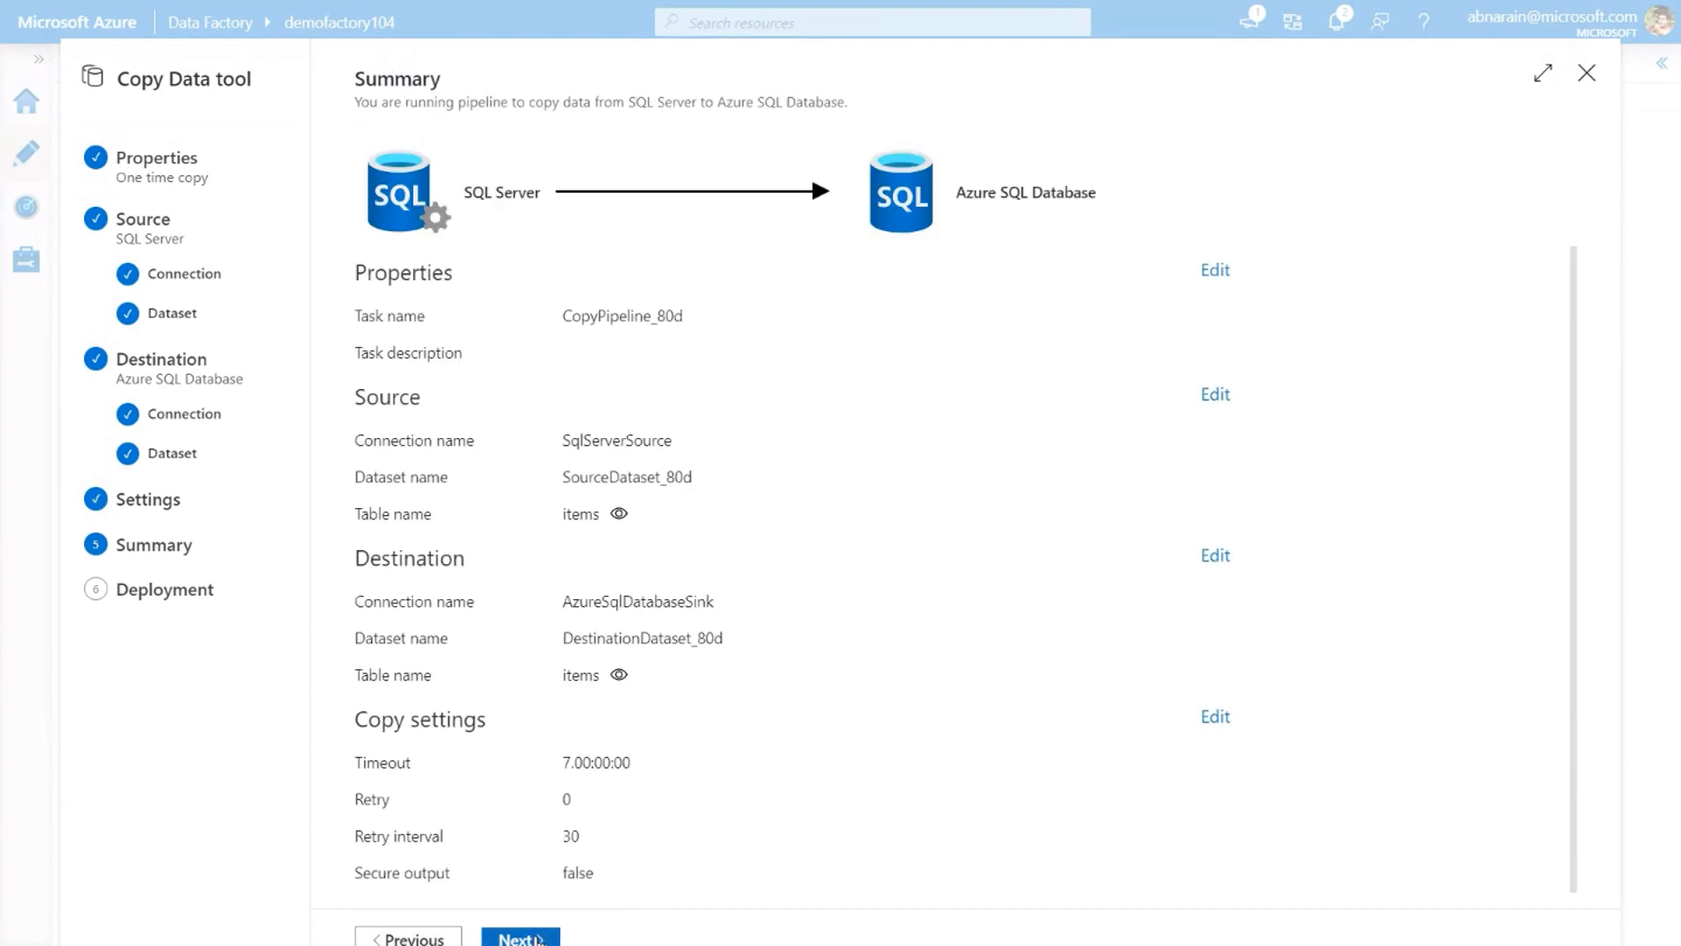
pyautogui.click(537, 938)
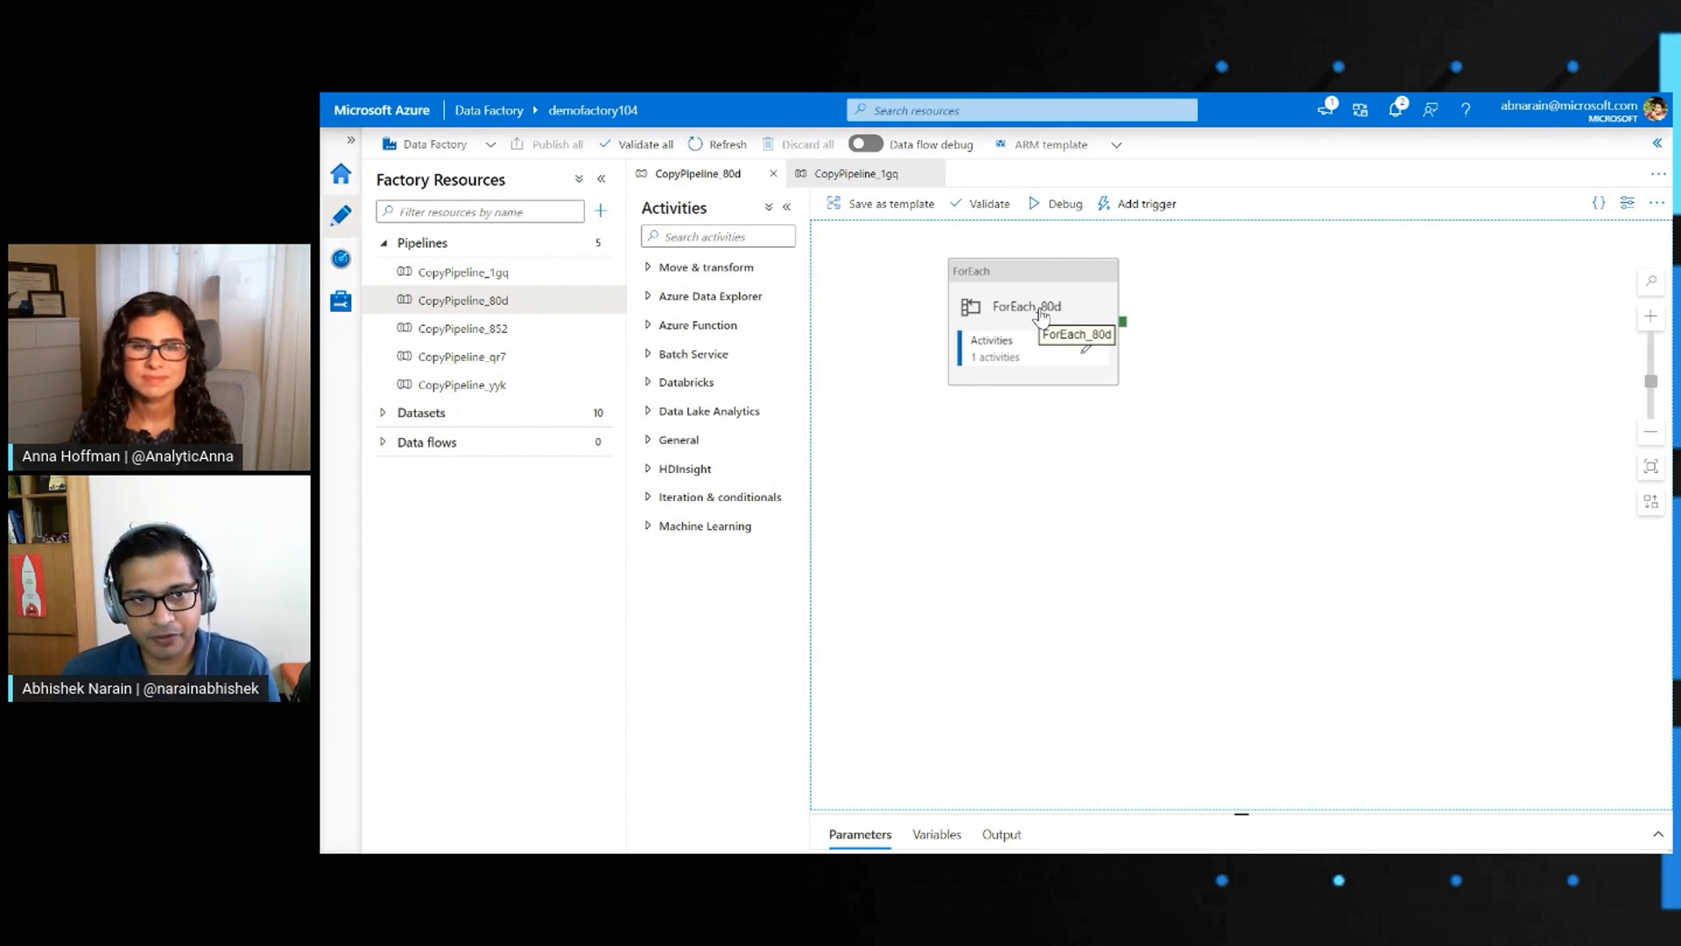
# Open the monitoring details of the CopyPipeline_80d run and review the copy activity runs for each destination table
pyautogui.click(338, 261)
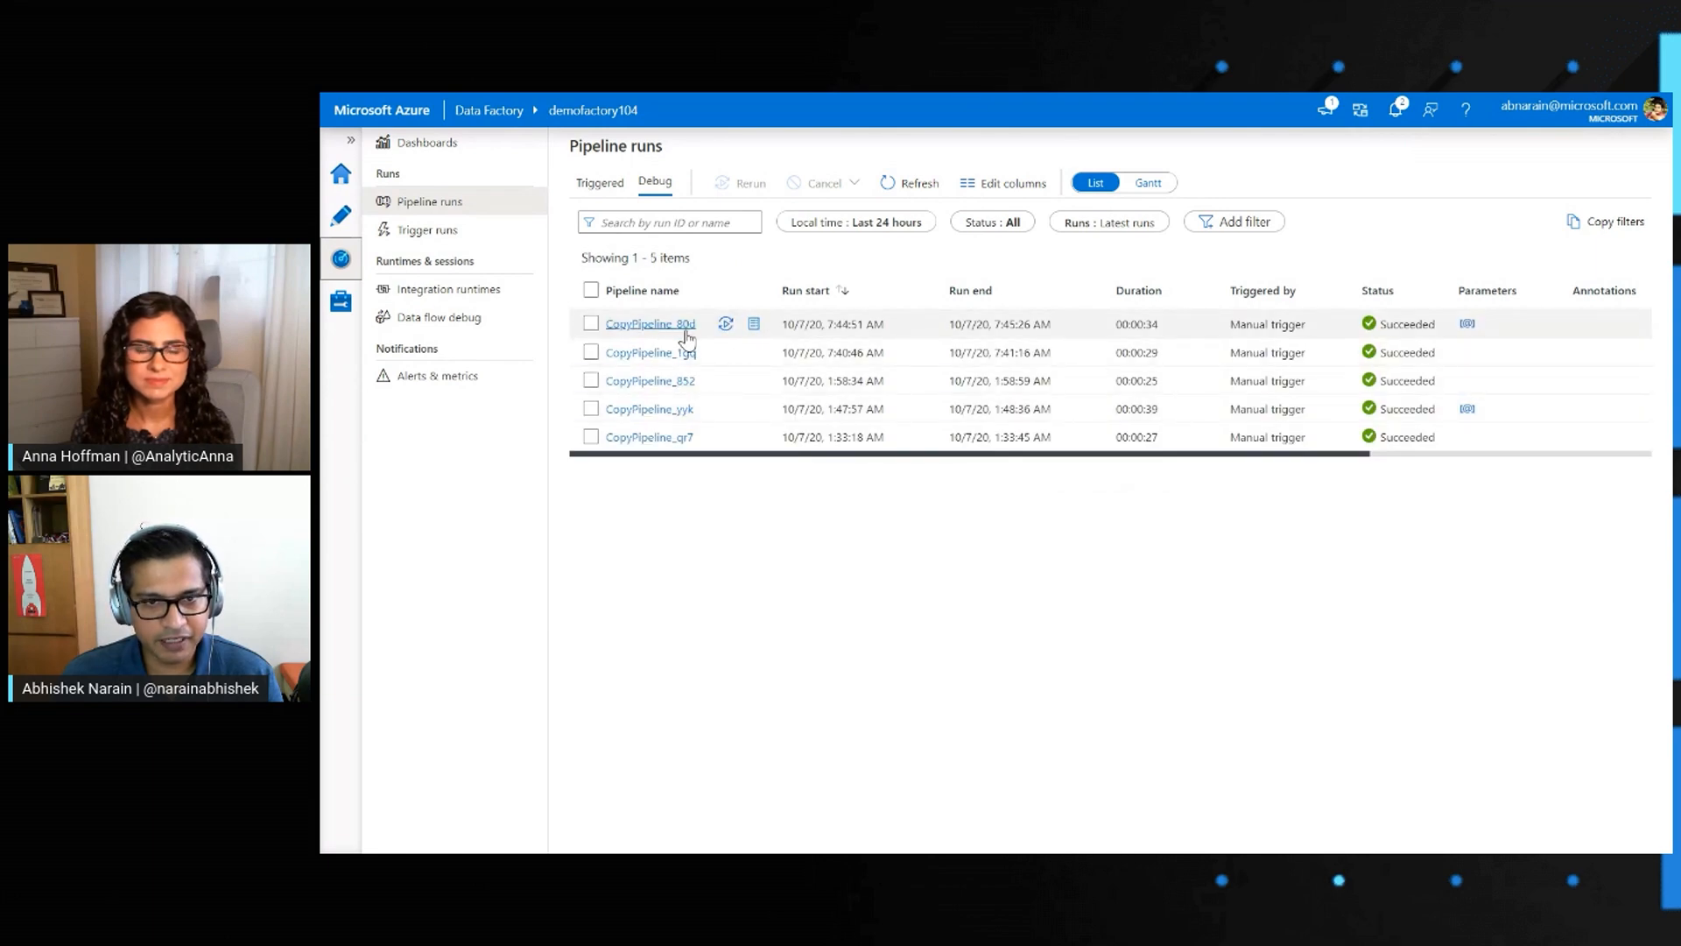
pyautogui.click(650, 329)
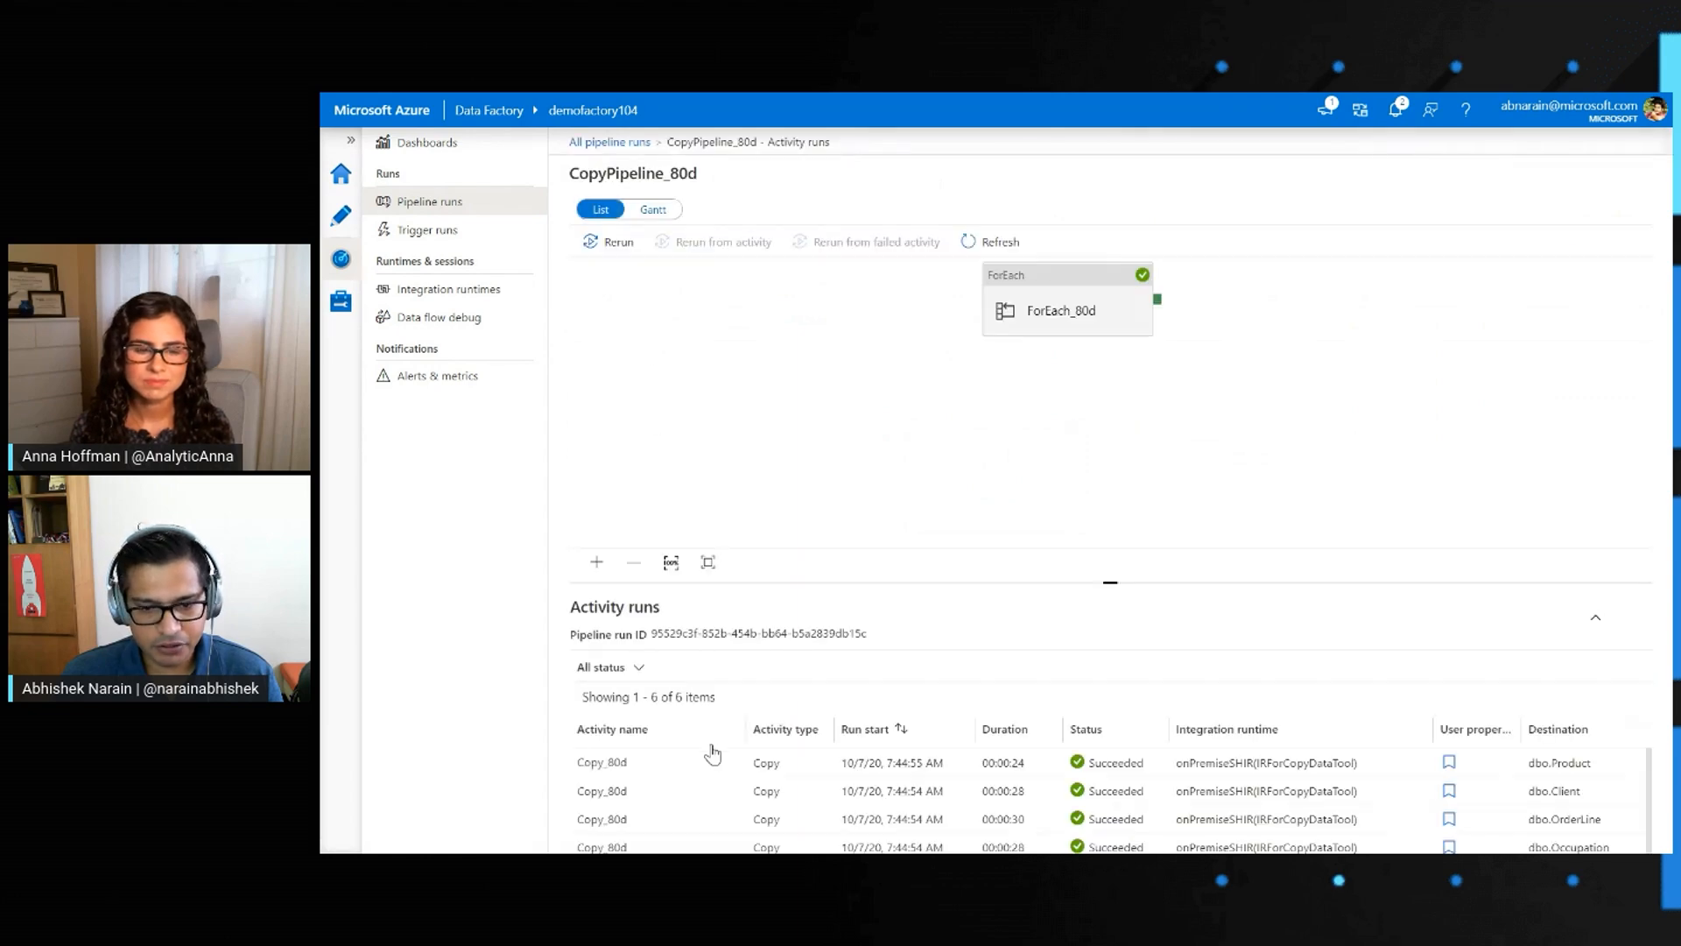
pyautogui.moveTo(1131, 584); pyautogui.dragTo(1131, 466)
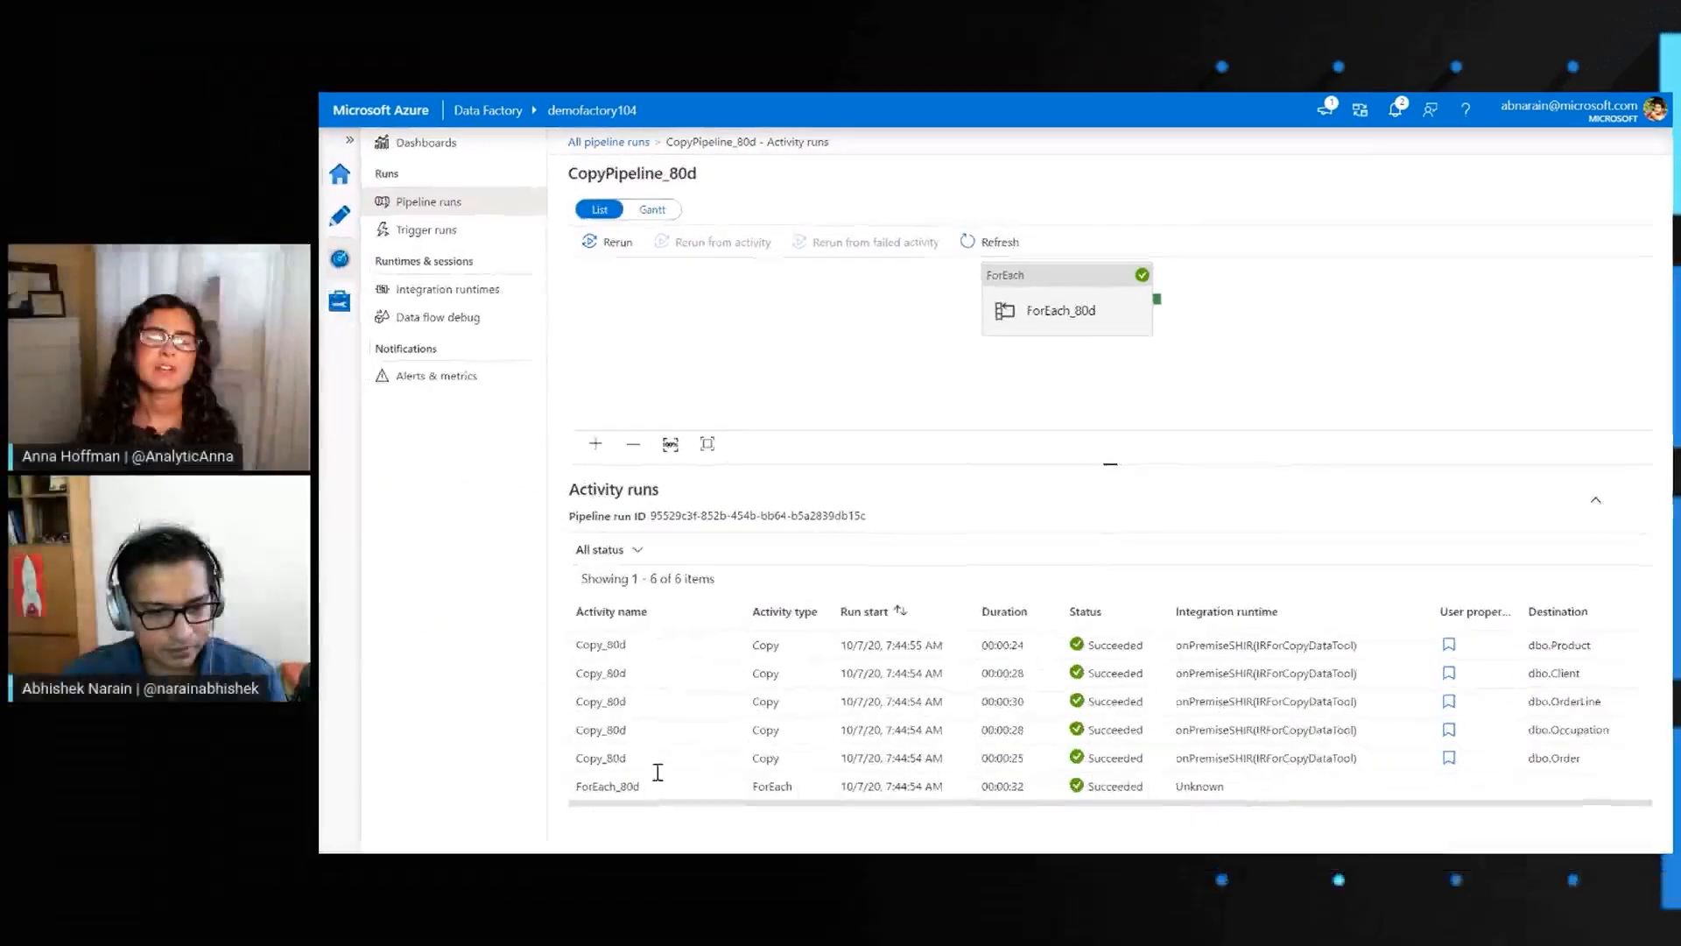
pyautogui.moveTo(740, 714)
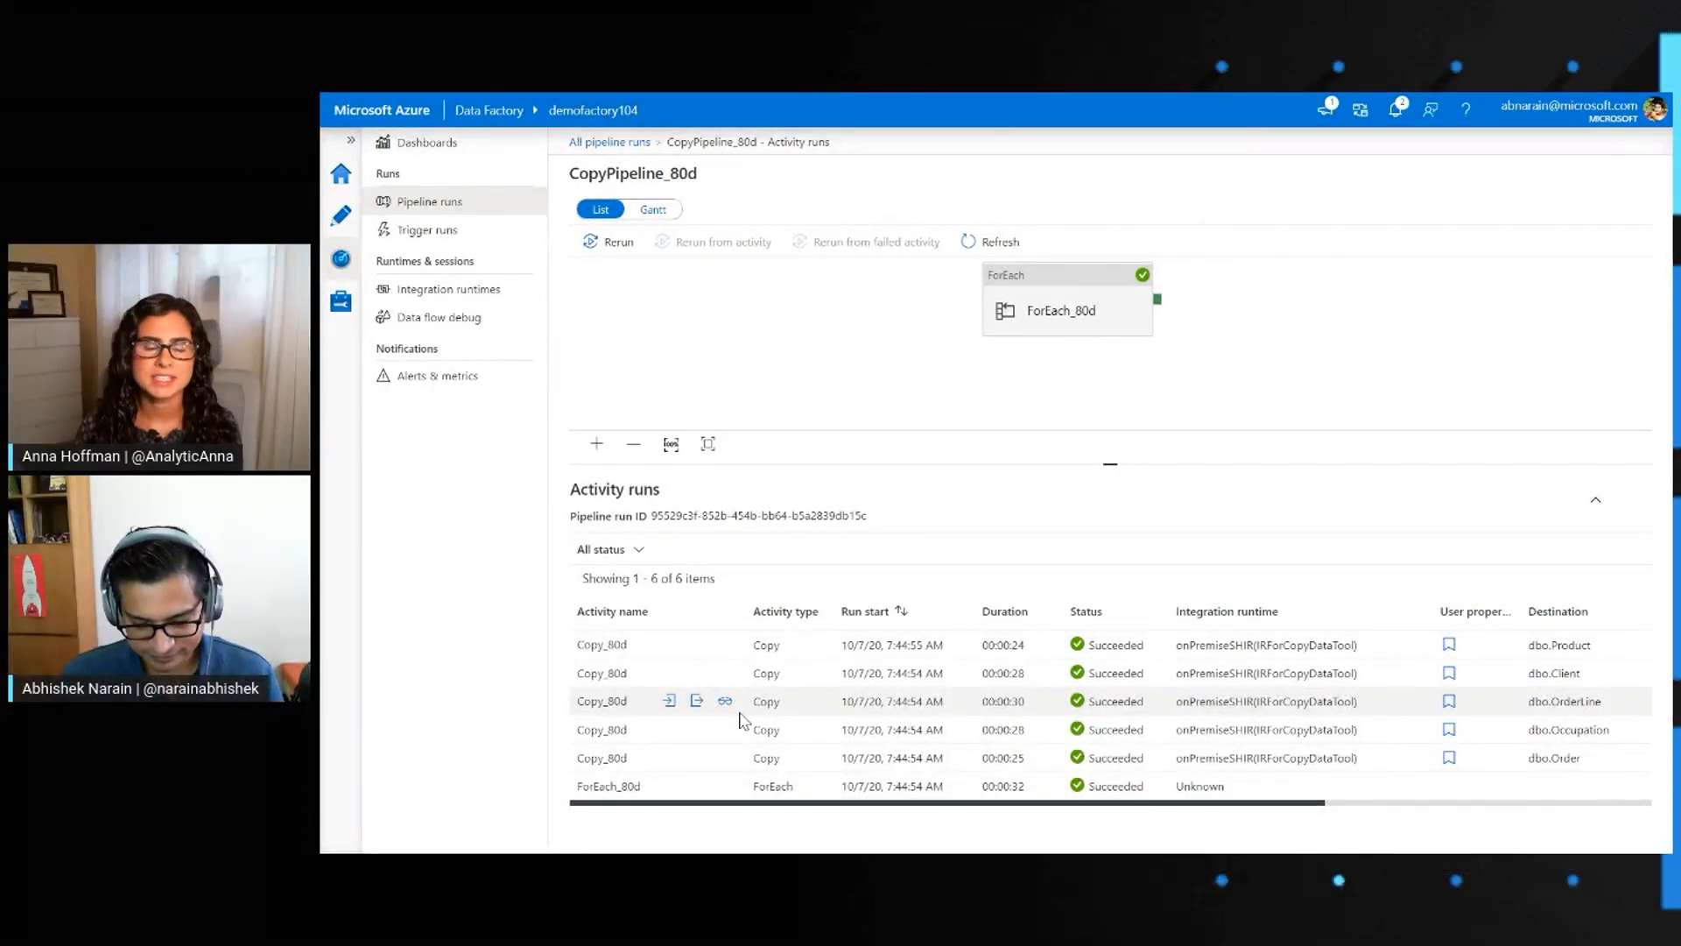
# Switch to Azure Data Studio and review the dbo.Product rows copied into backupdb
pyautogui.hotkey('alt', 'Tab')
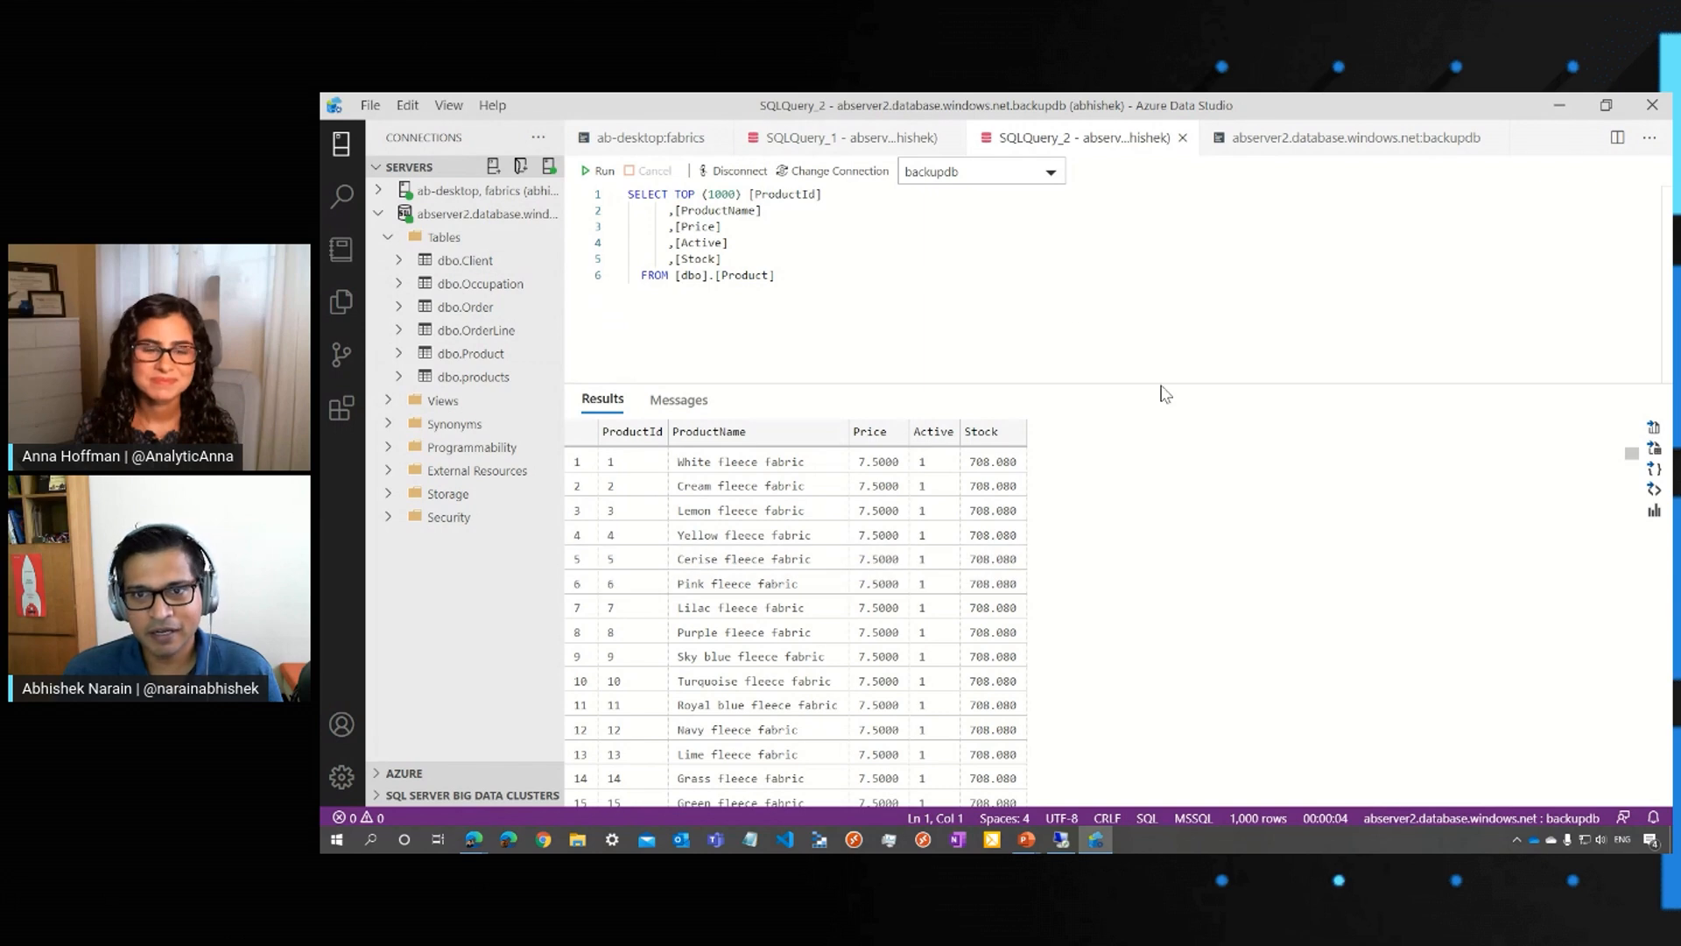
pyautogui.press('alt')
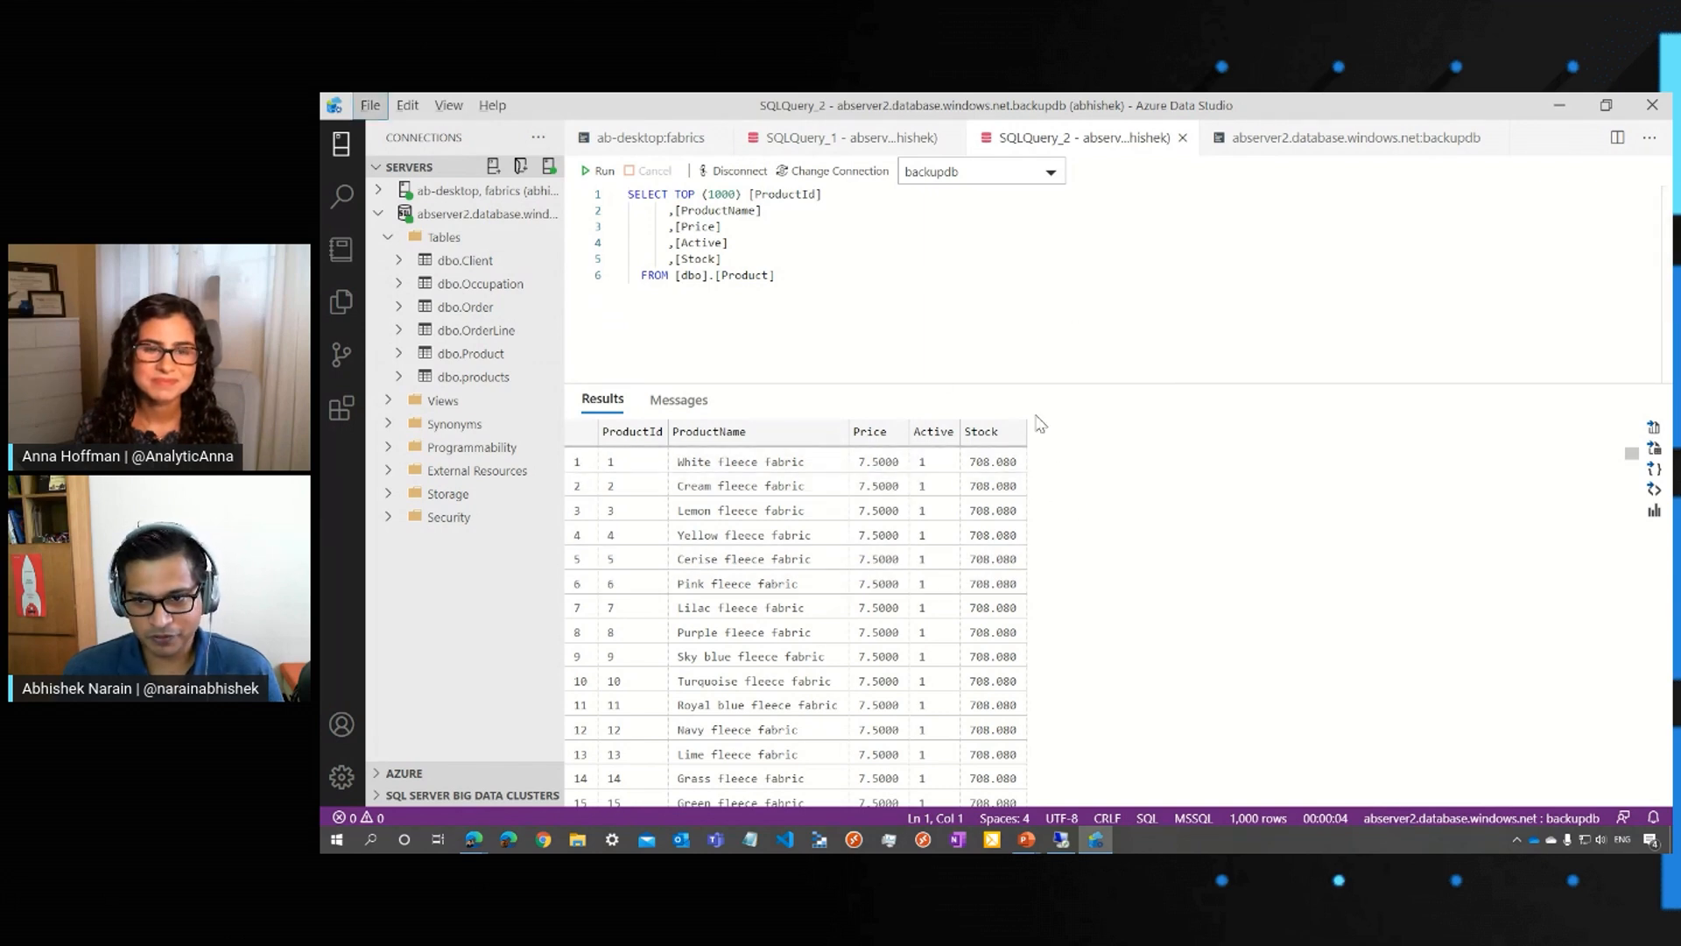
pyautogui.hotkey('alt', 'Tab')
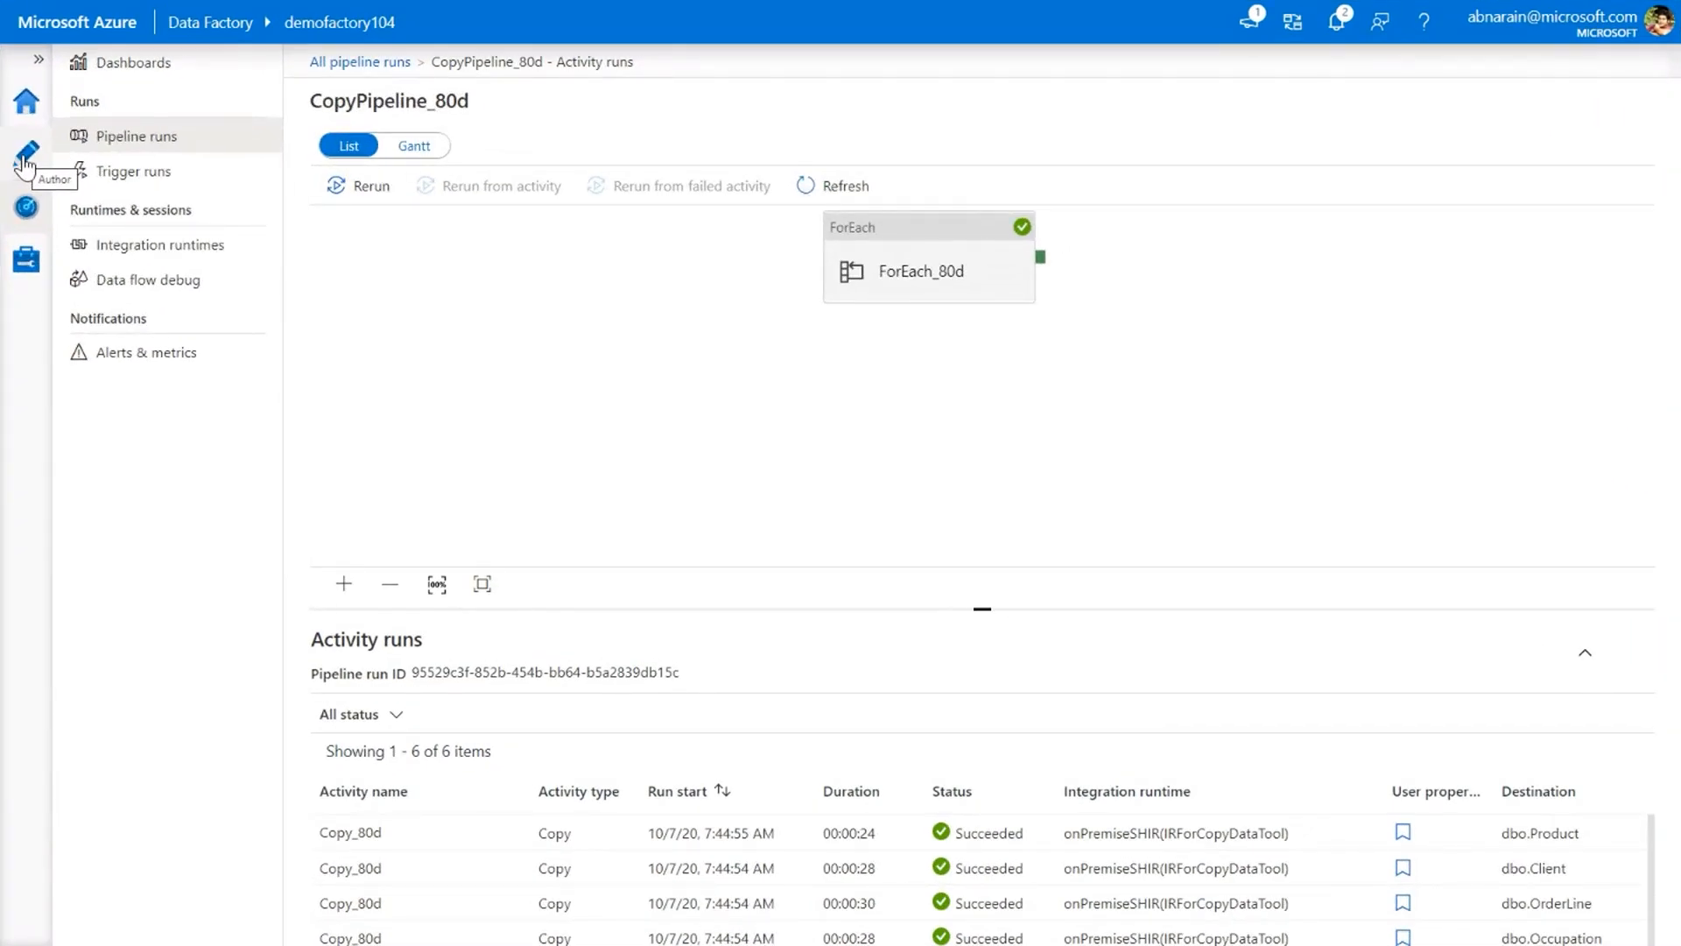
# Start setting up a new integration runtime in Data Factory with the Azure, Self-Hosted type and the Self-Hosted network environment
pyautogui.click(25, 163)
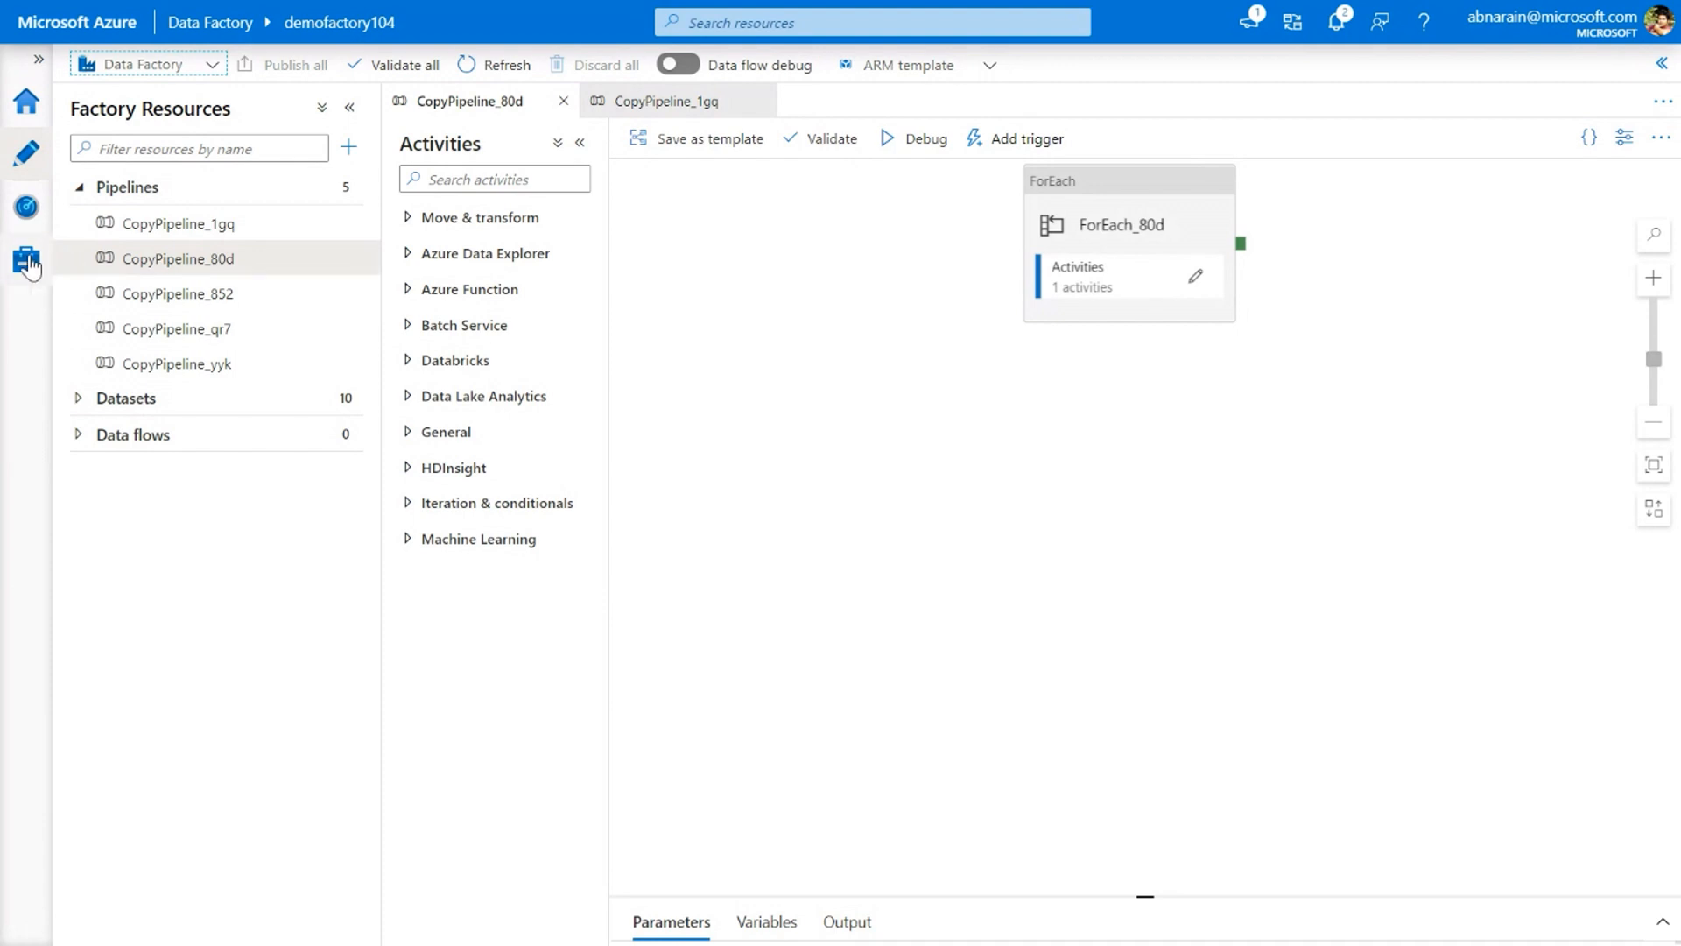
pyautogui.click(27, 263)
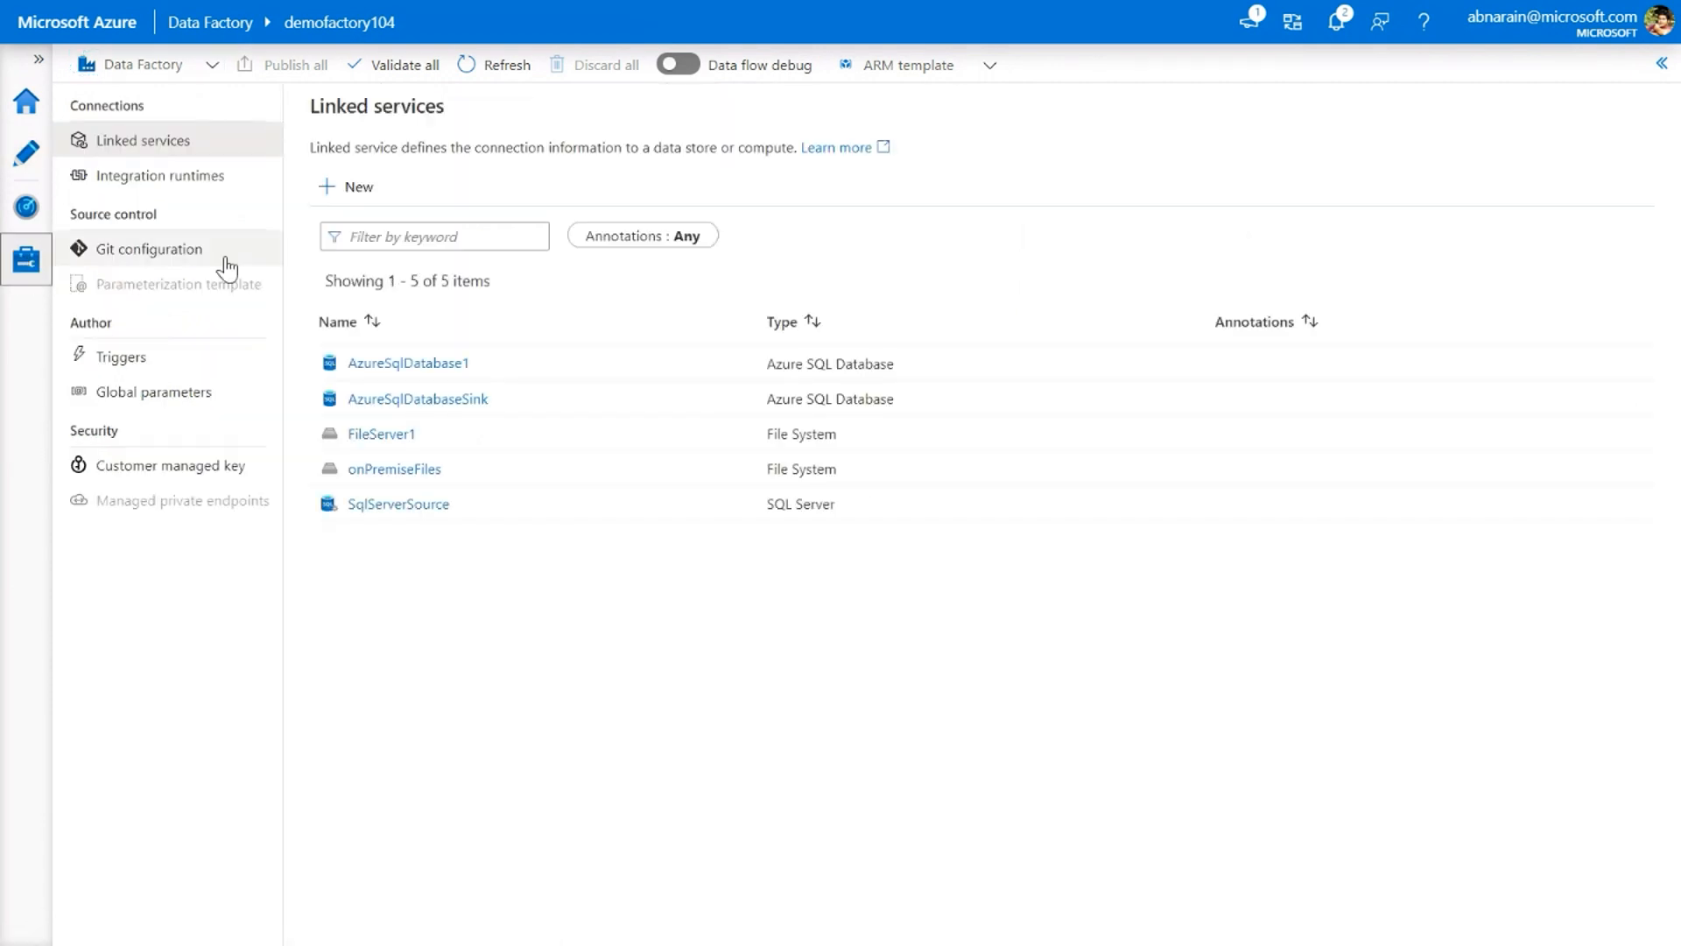
pyautogui.click(151, 189)
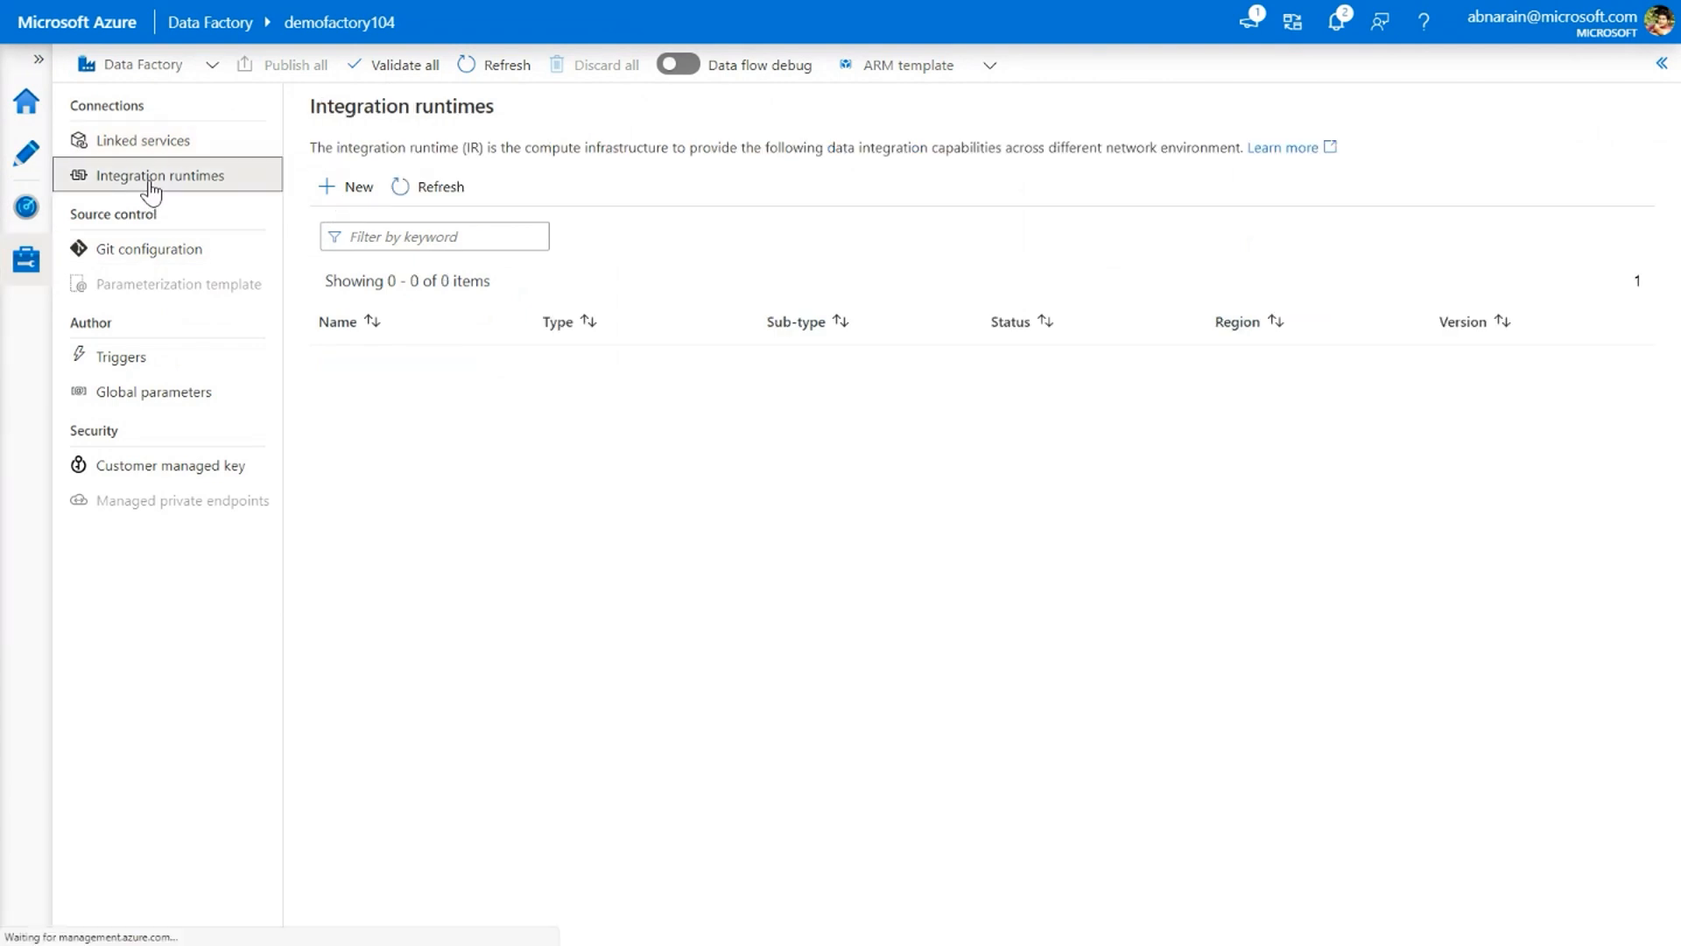
pyautogui.click(359, 189)
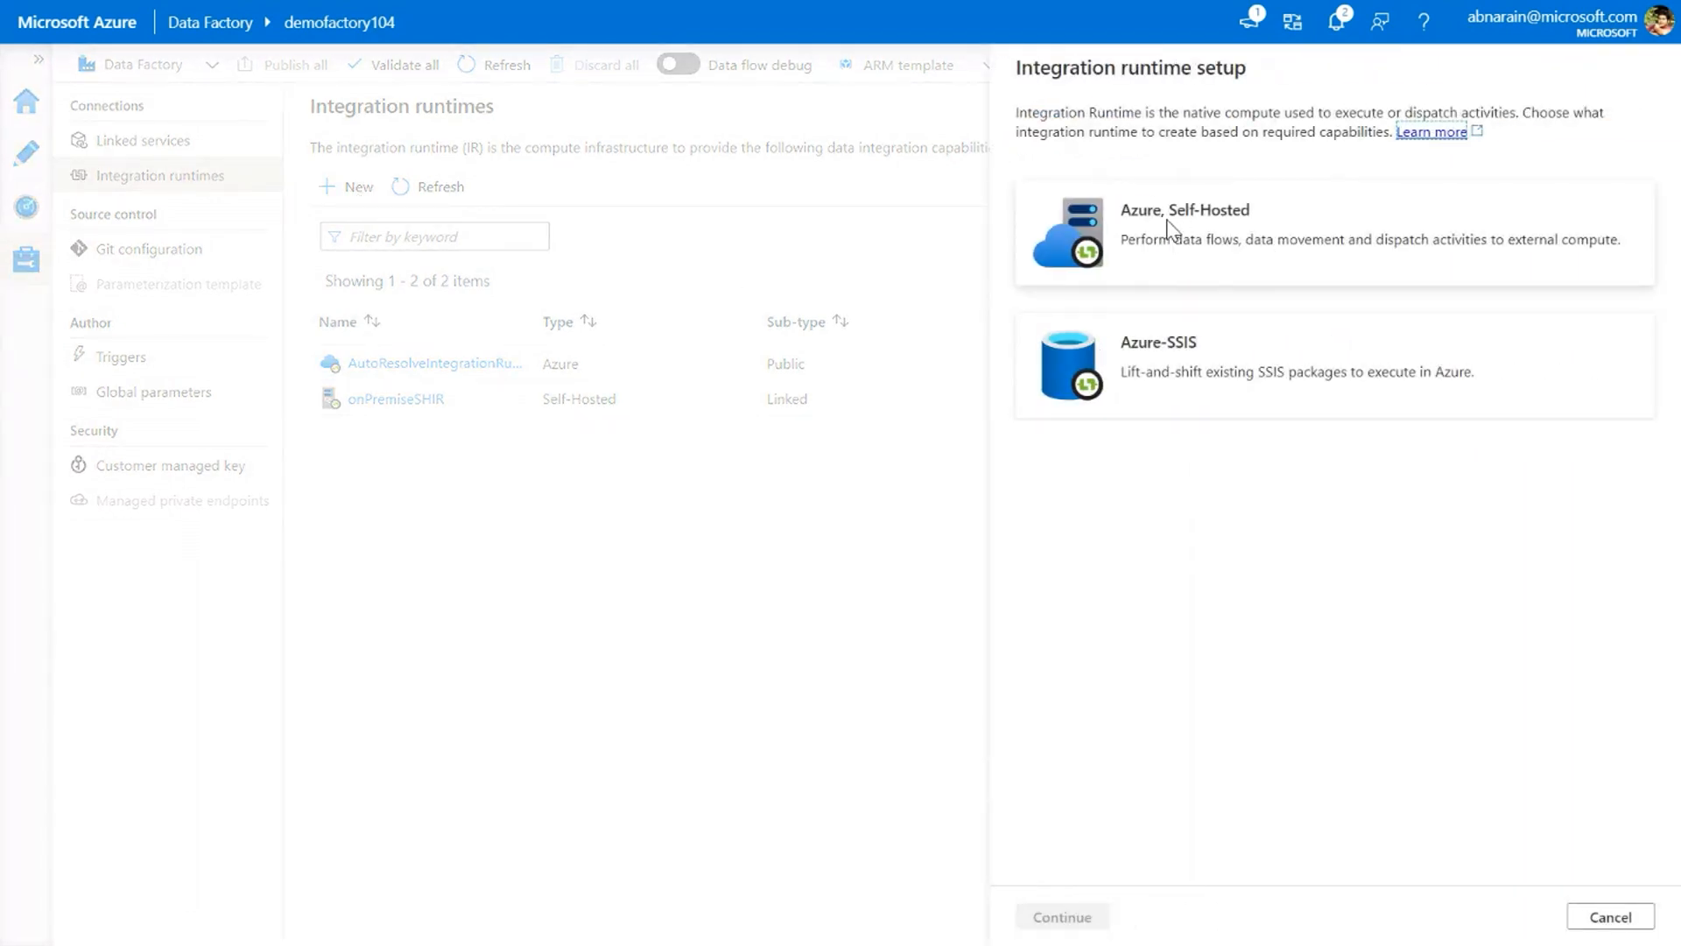
pyautogui.click(1301, 243)
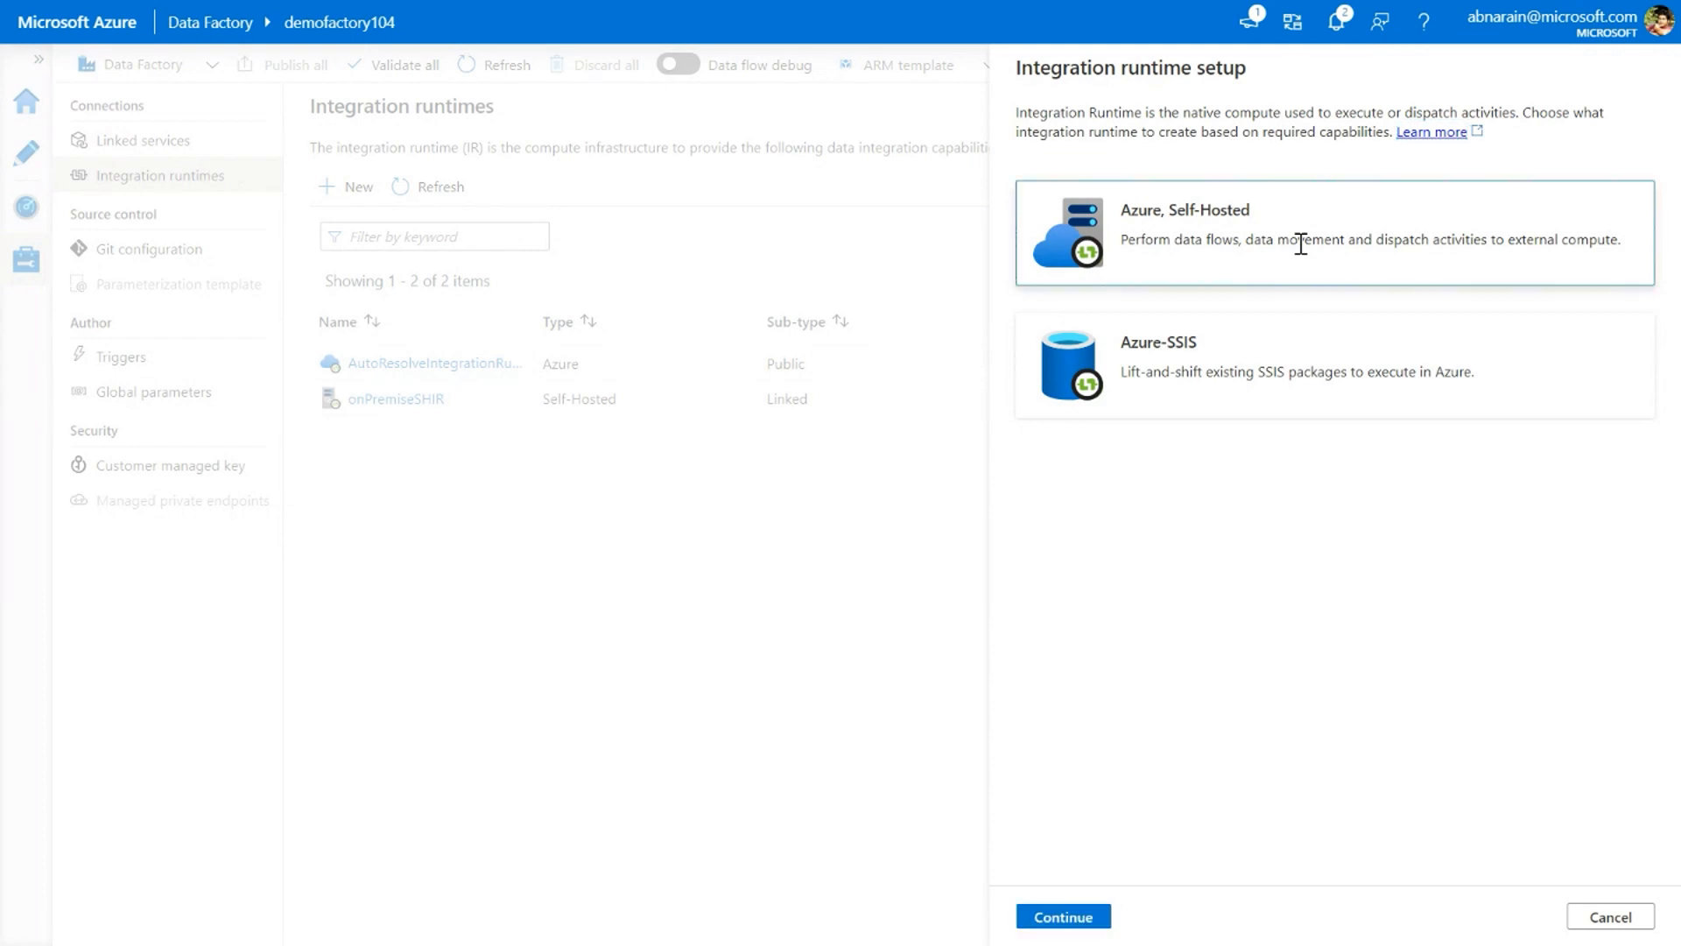
pyautogui.doubleClick(1301, 244)
pyautogui.click(1305, 376)
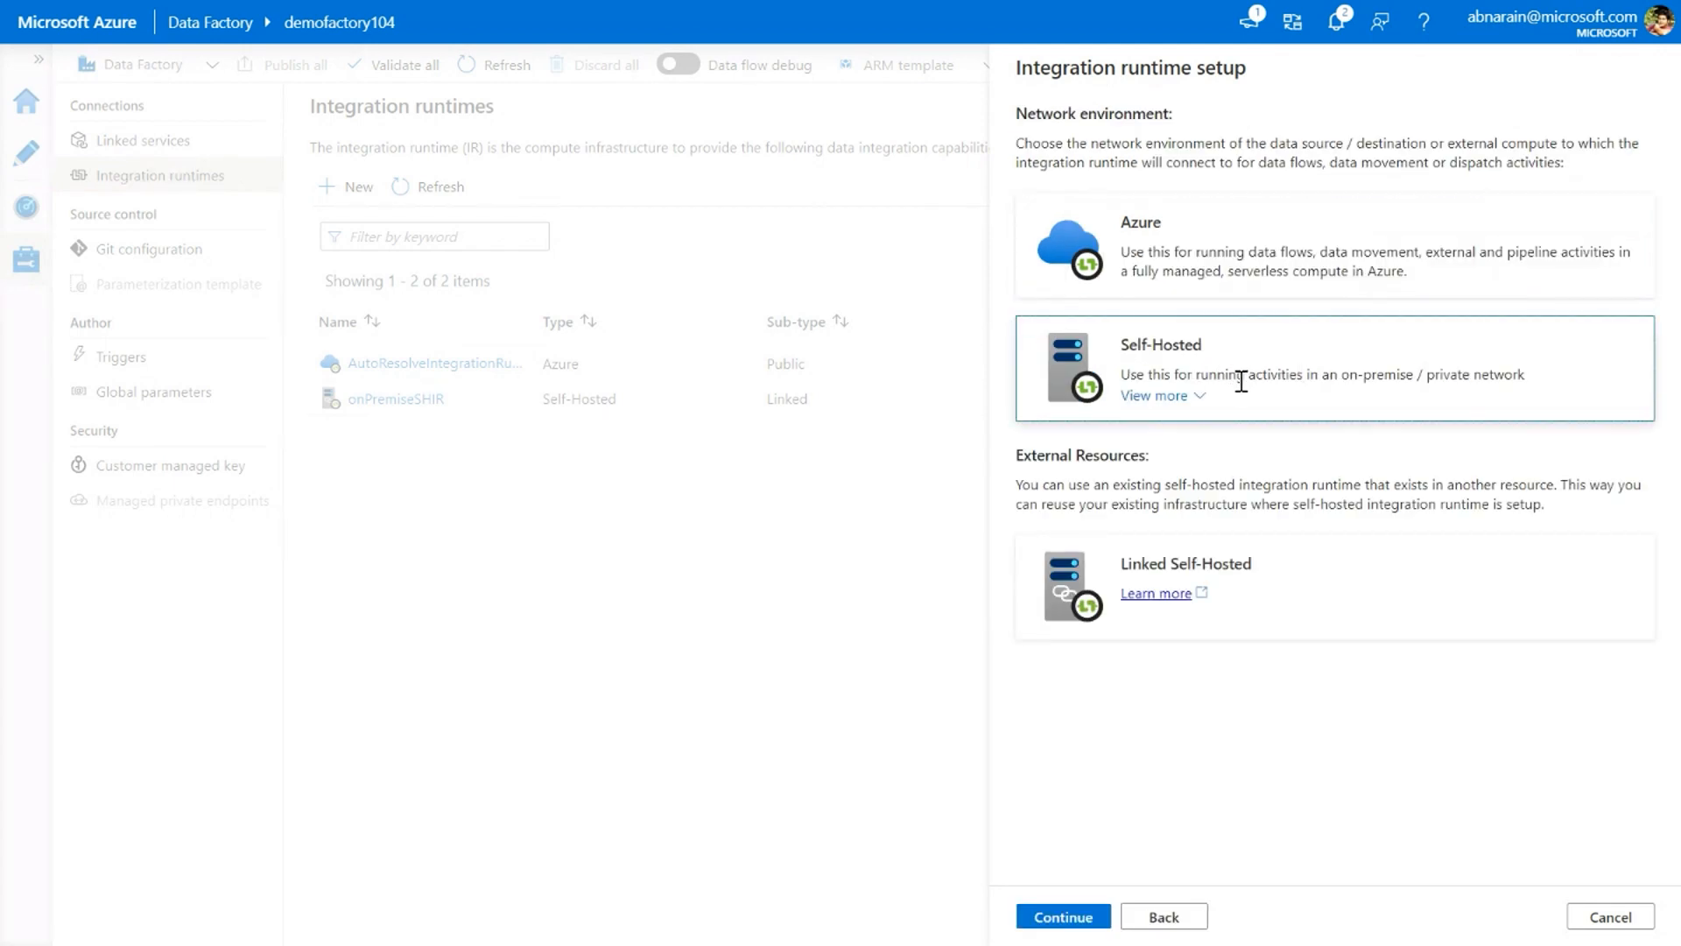
pyautogui.doubleClick(1316, 375)
# Name the self-hosted integration runtime selfHostedIntegrationRuntime1 and create it
pyautogui.click(1196, 209)
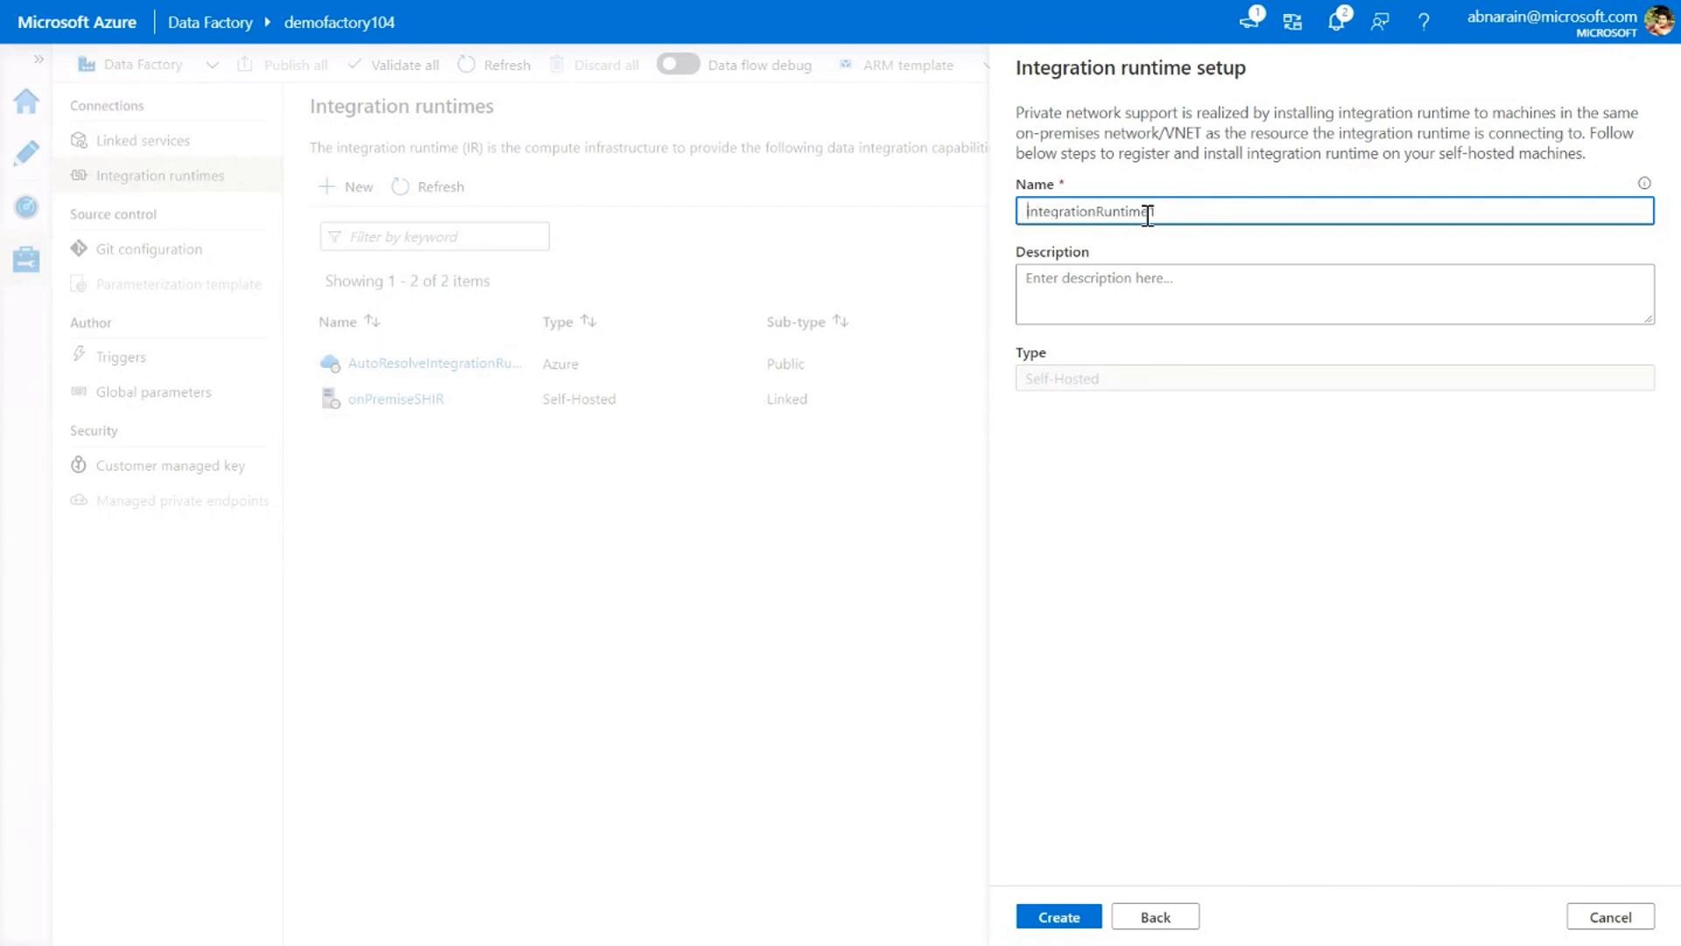
pyautogui.write('self')
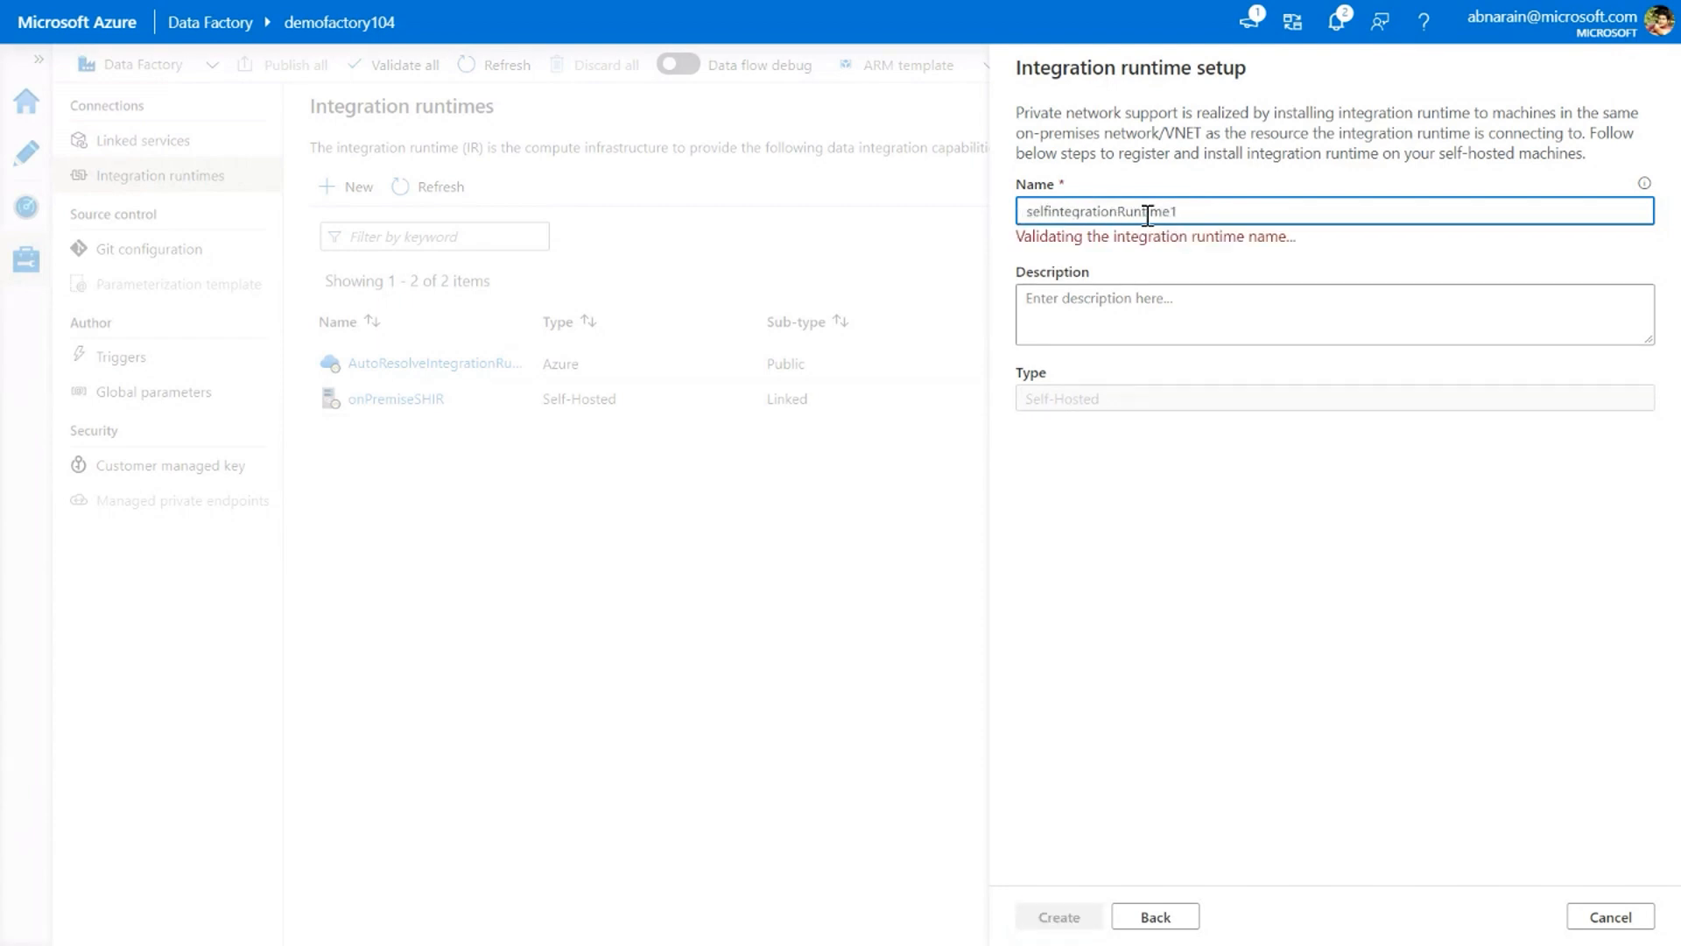
pyautogui.write('Hosted')
pyautogui.press('Delete')
pyautogui.write('I')
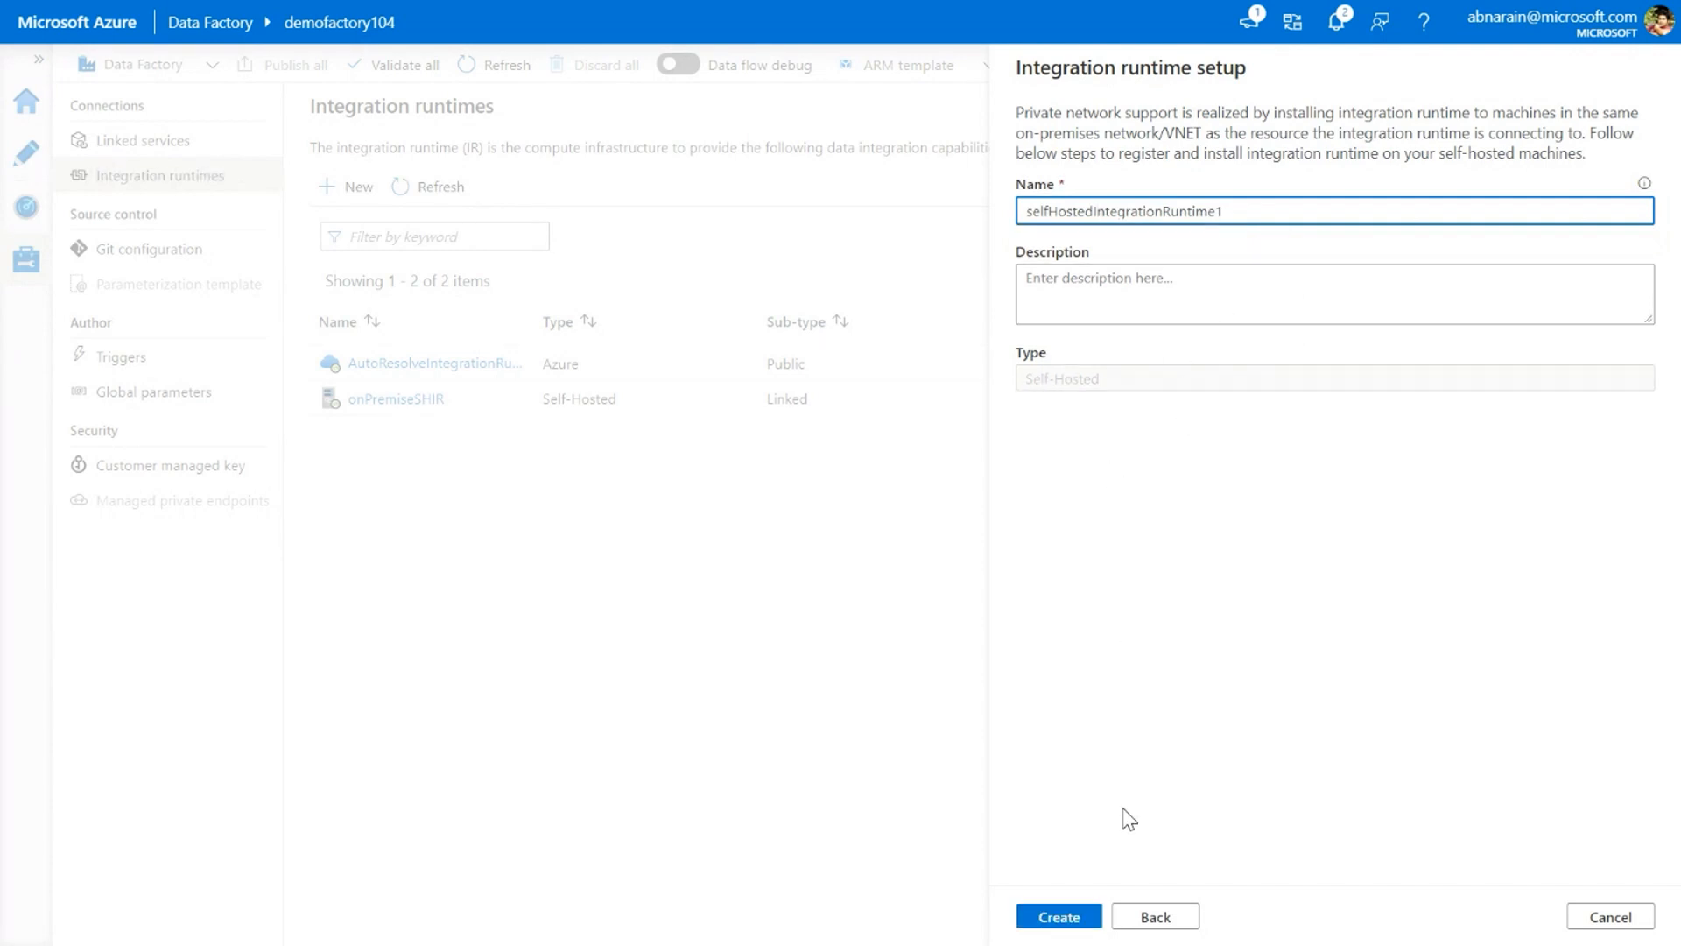
pyautogui.click(1059, 918)
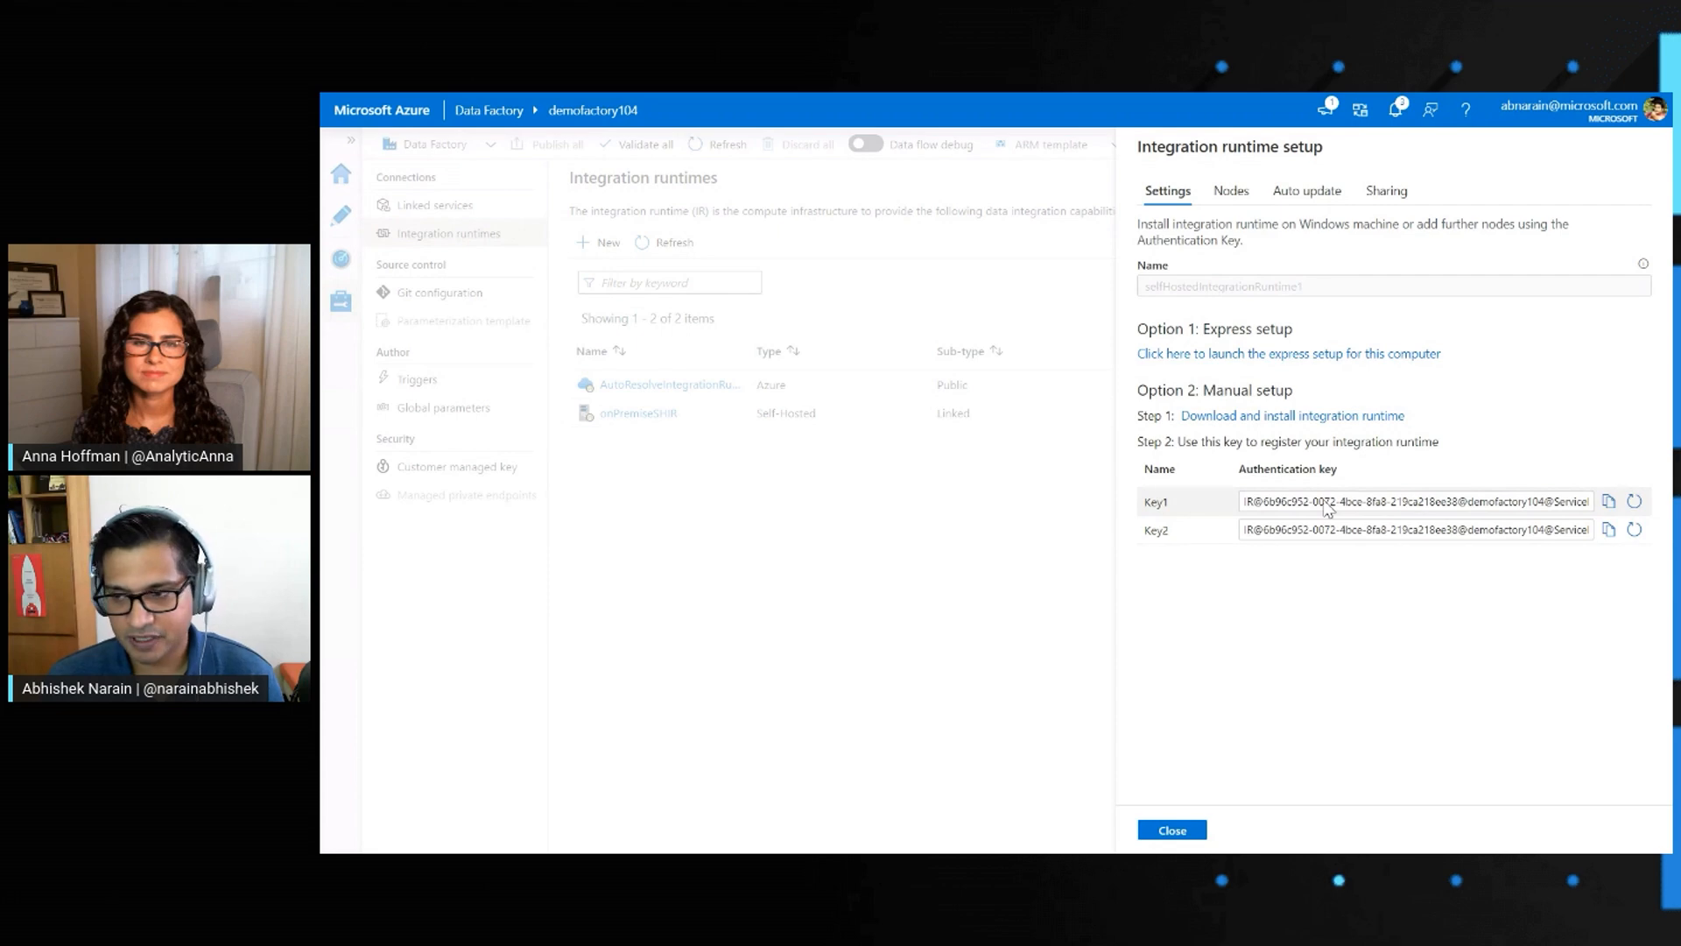
# Review the node list and auto-update options of the new integration runtime, and return to its installation settings
pyautogui.click(1231, 191)
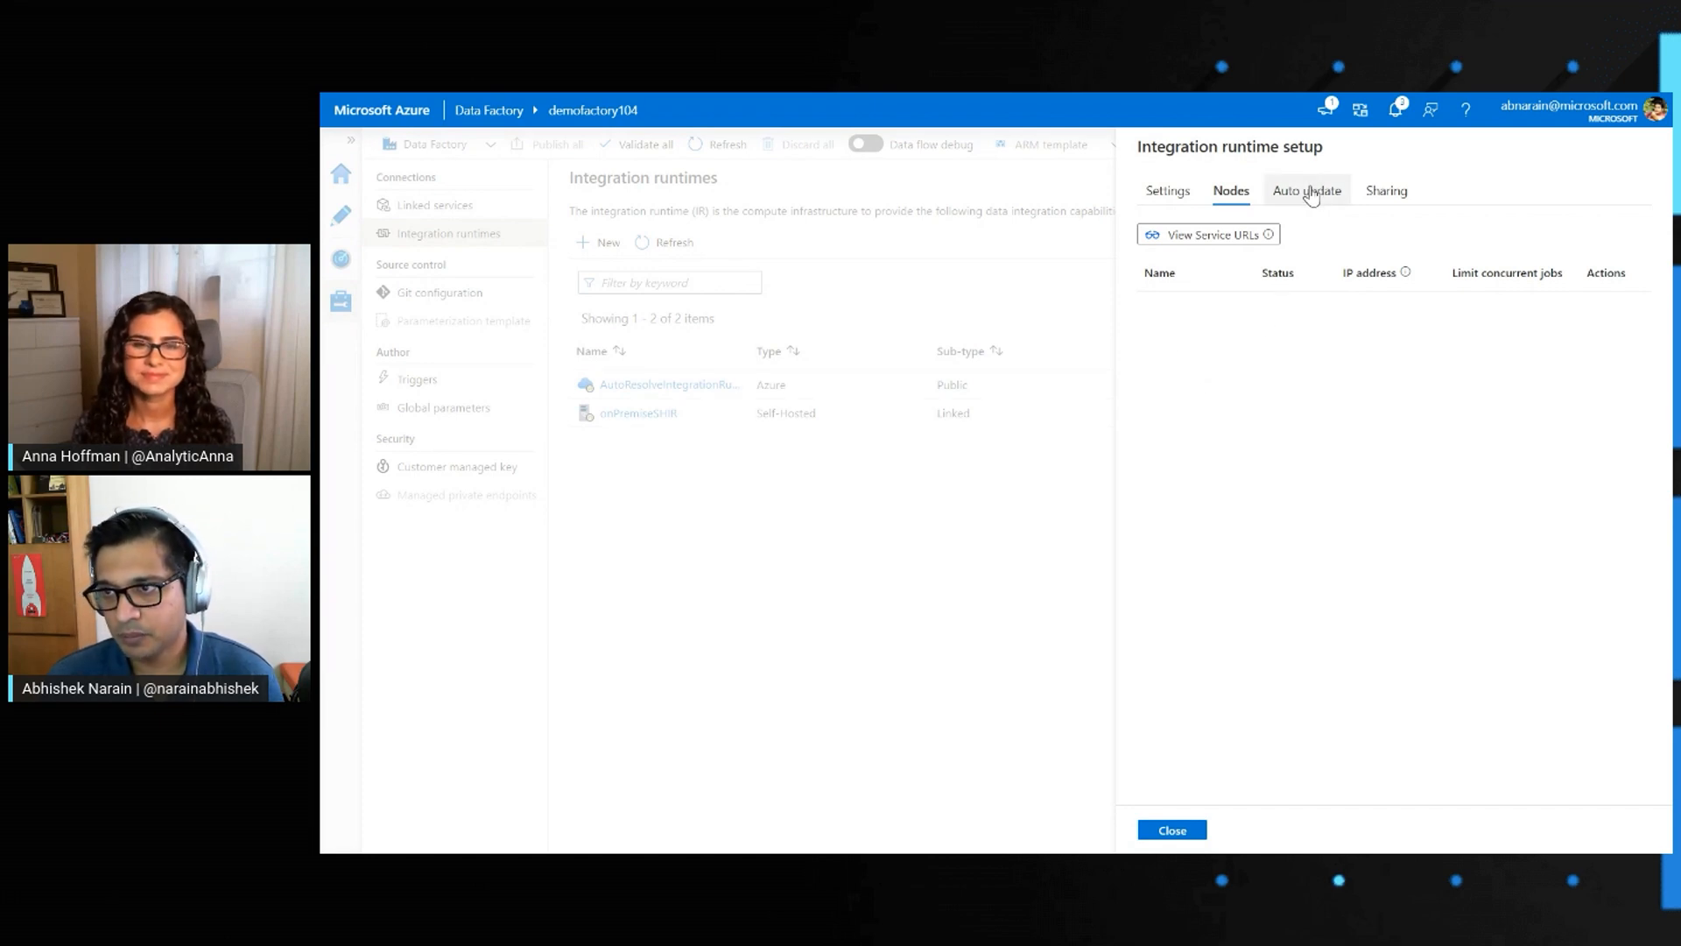
pyautogui.click(1311, 203)
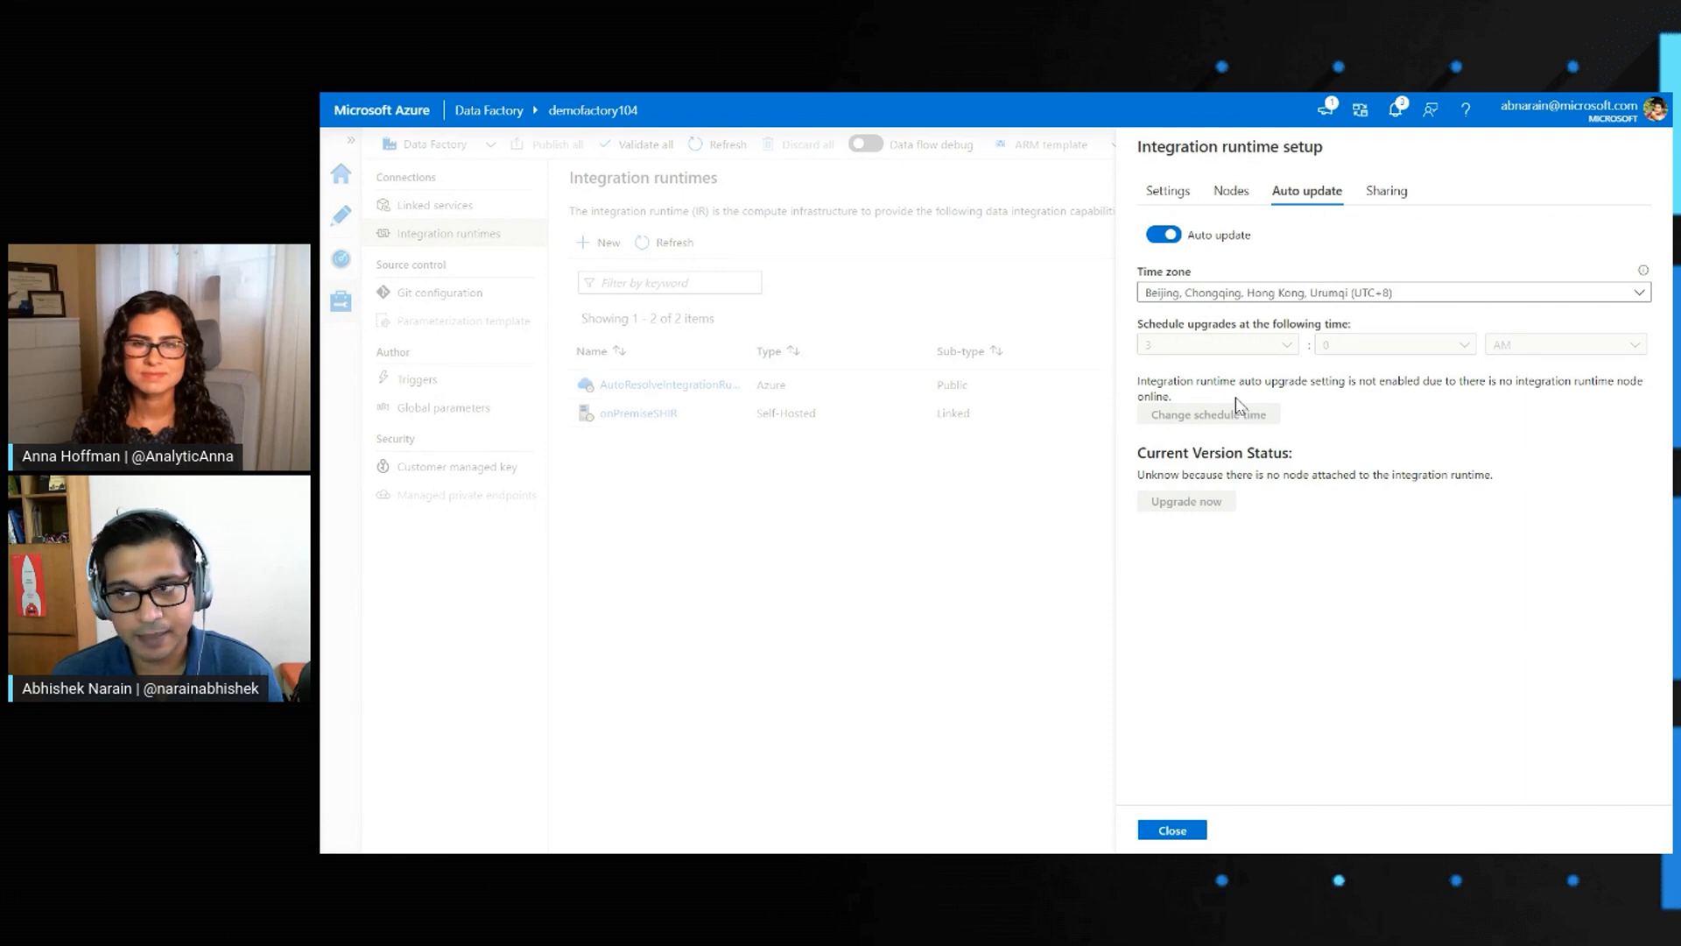
pyautogui.click(1247, 200)
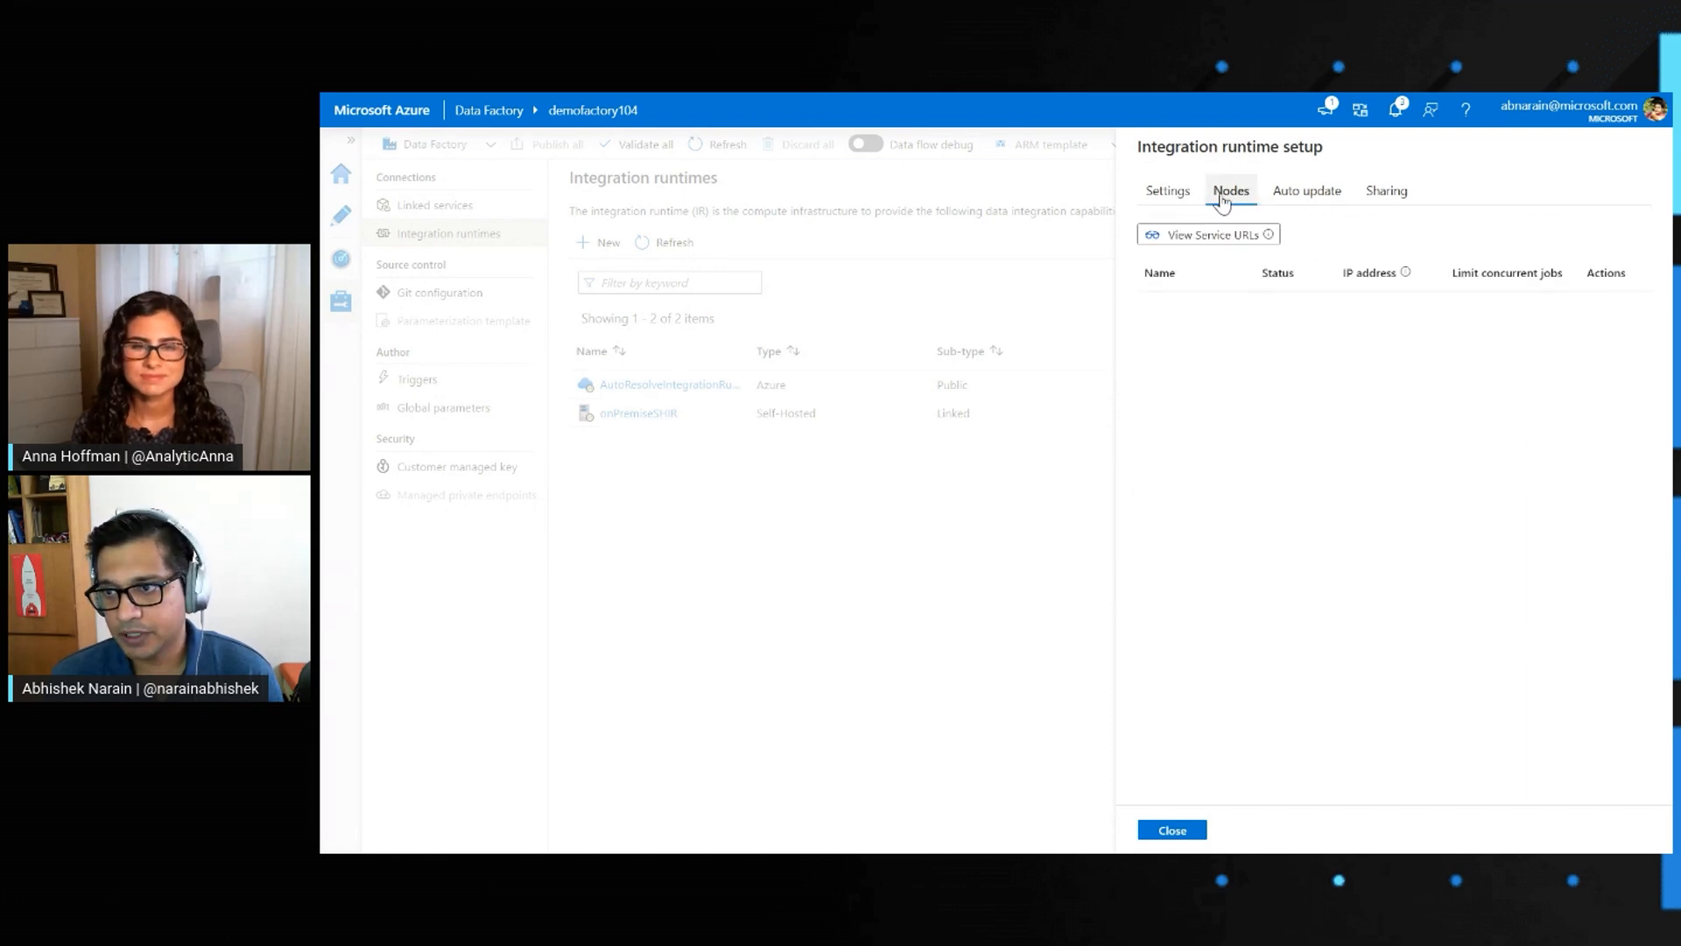
pyautogui.click(1172, 193)
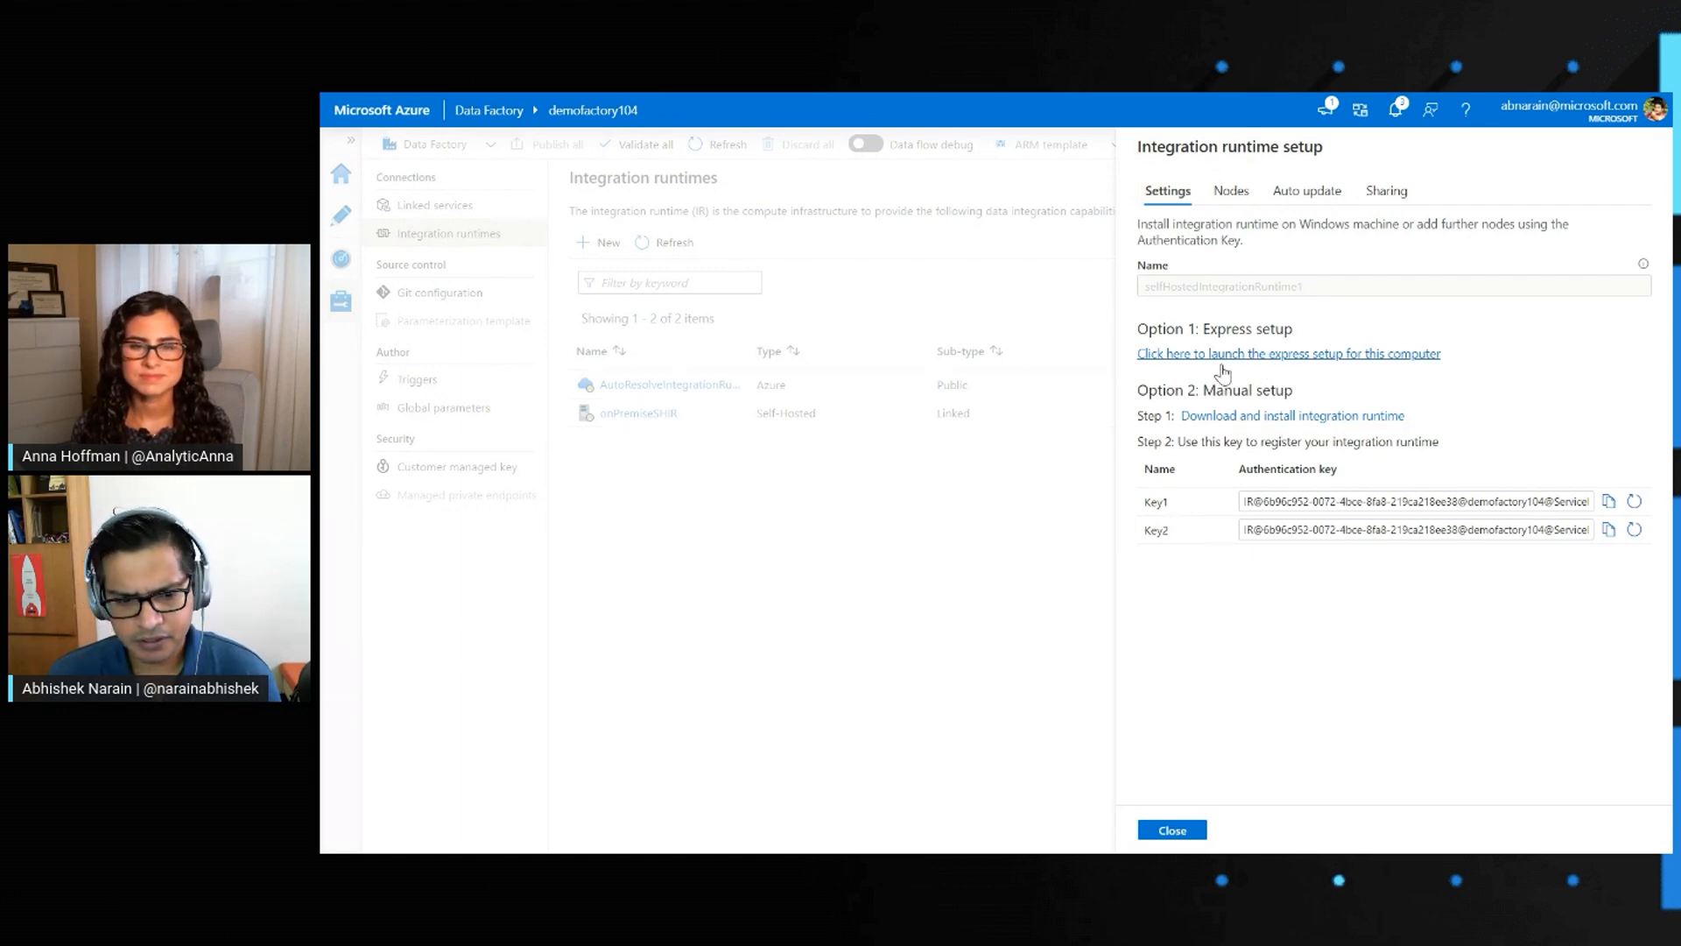
# Switch to File Explorer's Desktop folder and run the integration runtime express setup file to install and register the runtime on this computer
pyautogui.hotkey('alt', 'Tab')
pyautogui.hotkey('alt', 'Tab')
pyautogui.hotkey('alt', 'Tab')
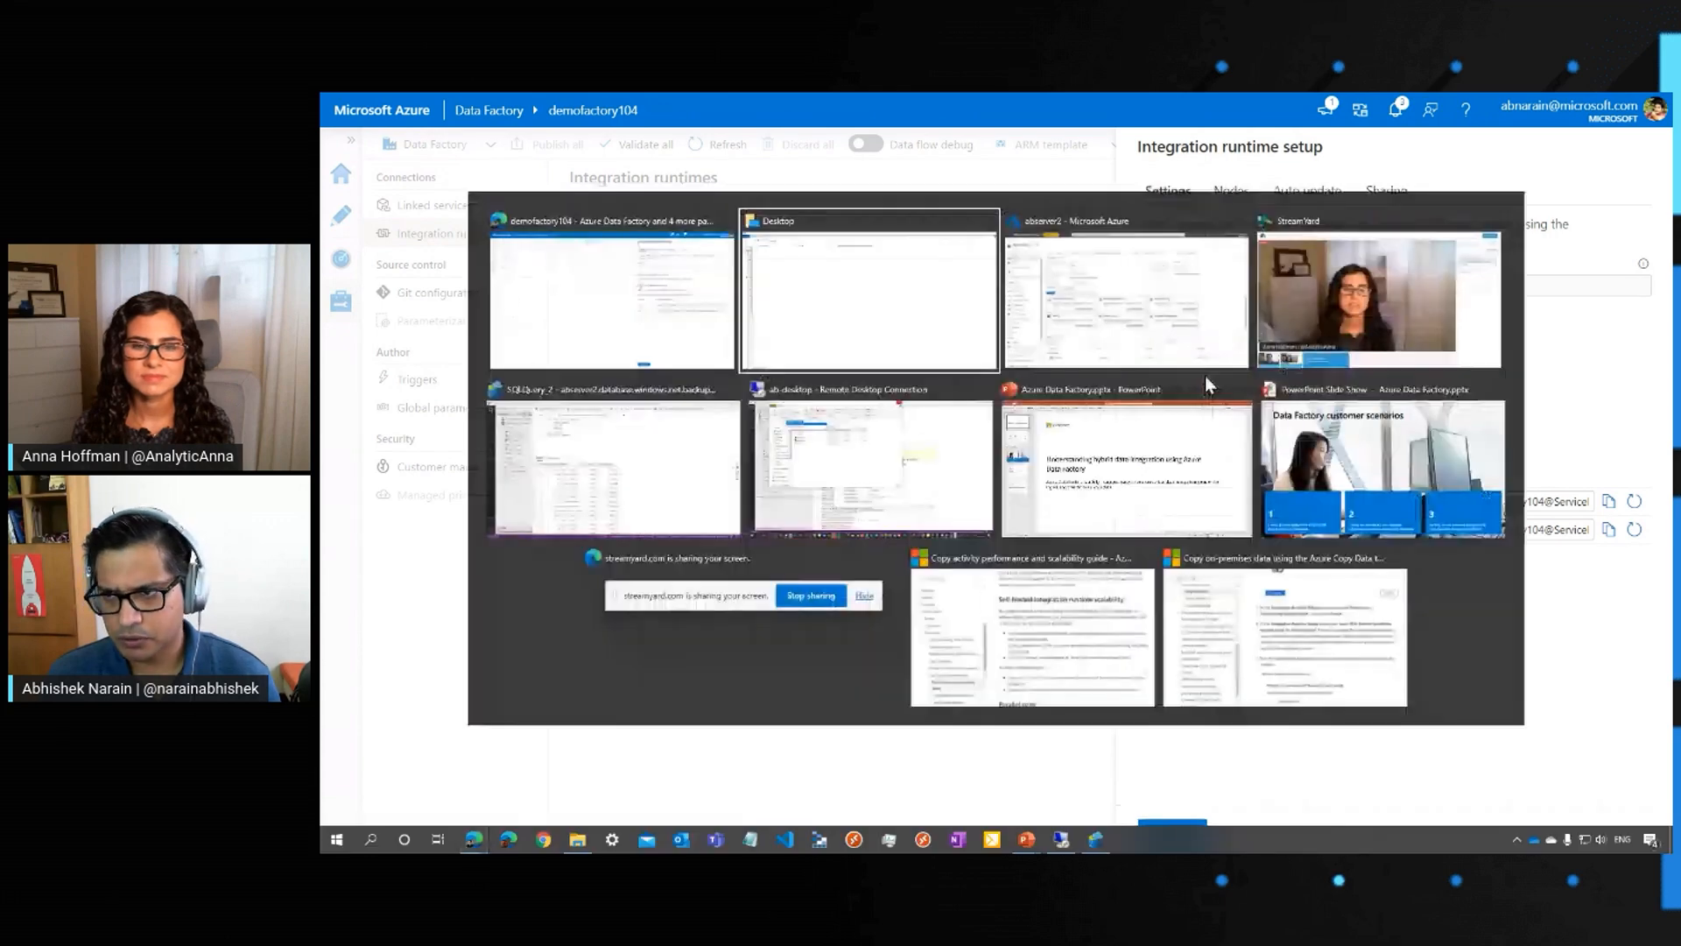
pyautogui.hotkey('alt', 'Tab')
pyautogui.hotkey('alt', 'Tab')
pyautogui.hotkey('alt', 'Tab')
pyautogui.hotkey('alt', 'Tab')
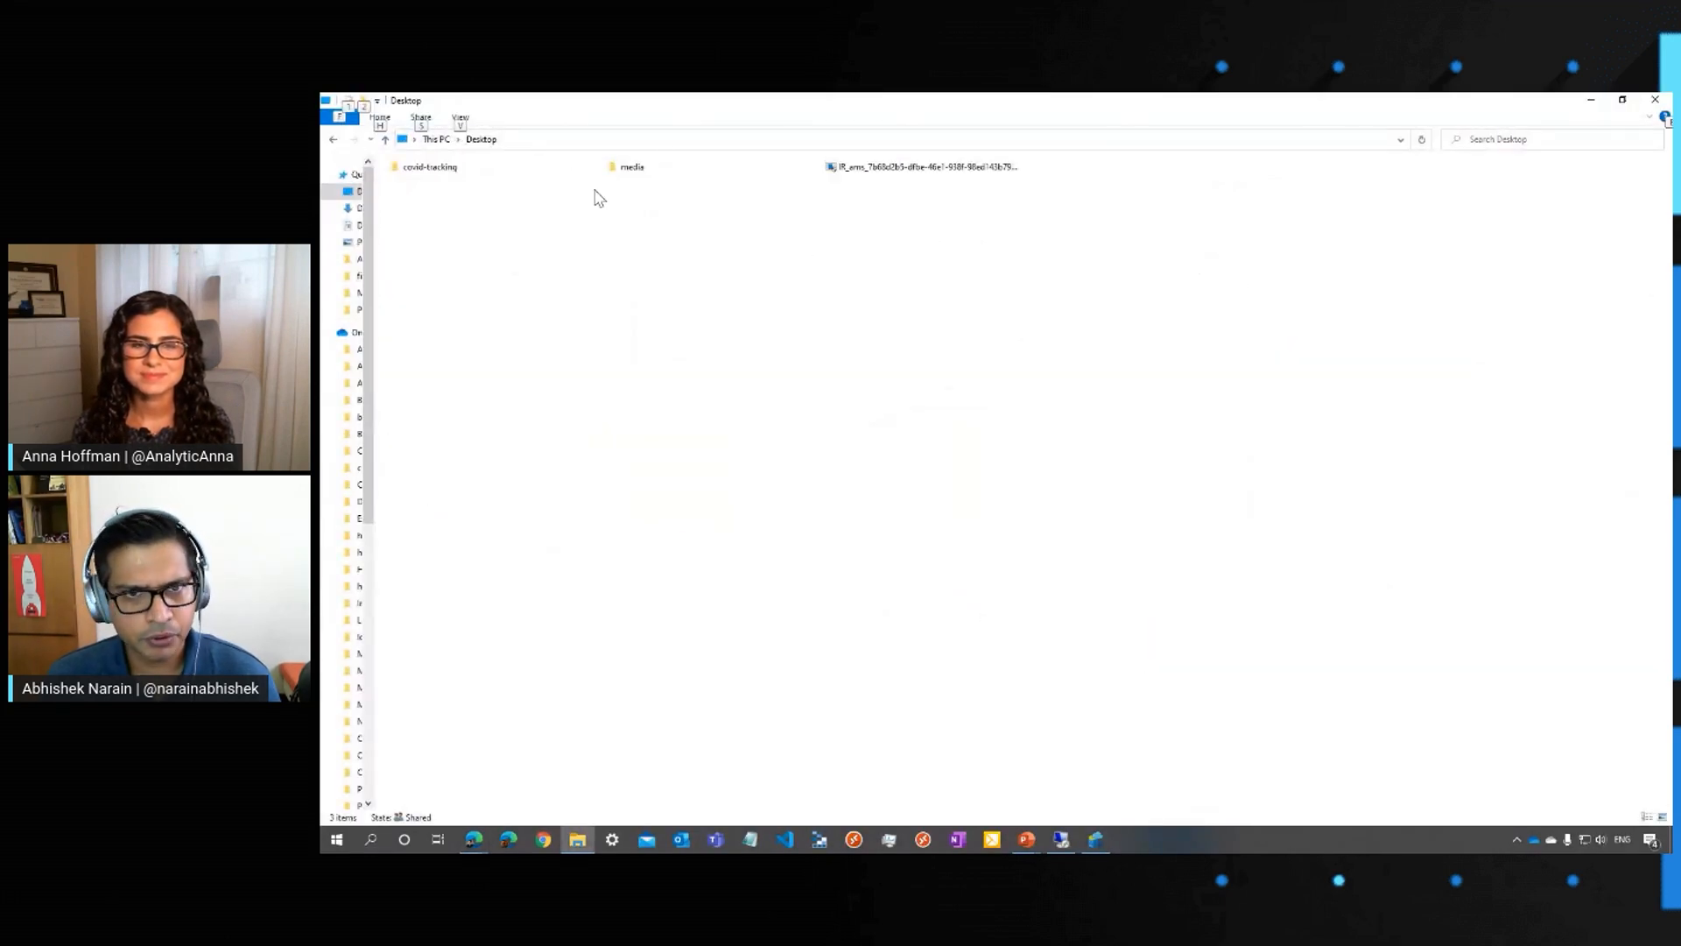
pyautogui.doubleClick(889, 168)
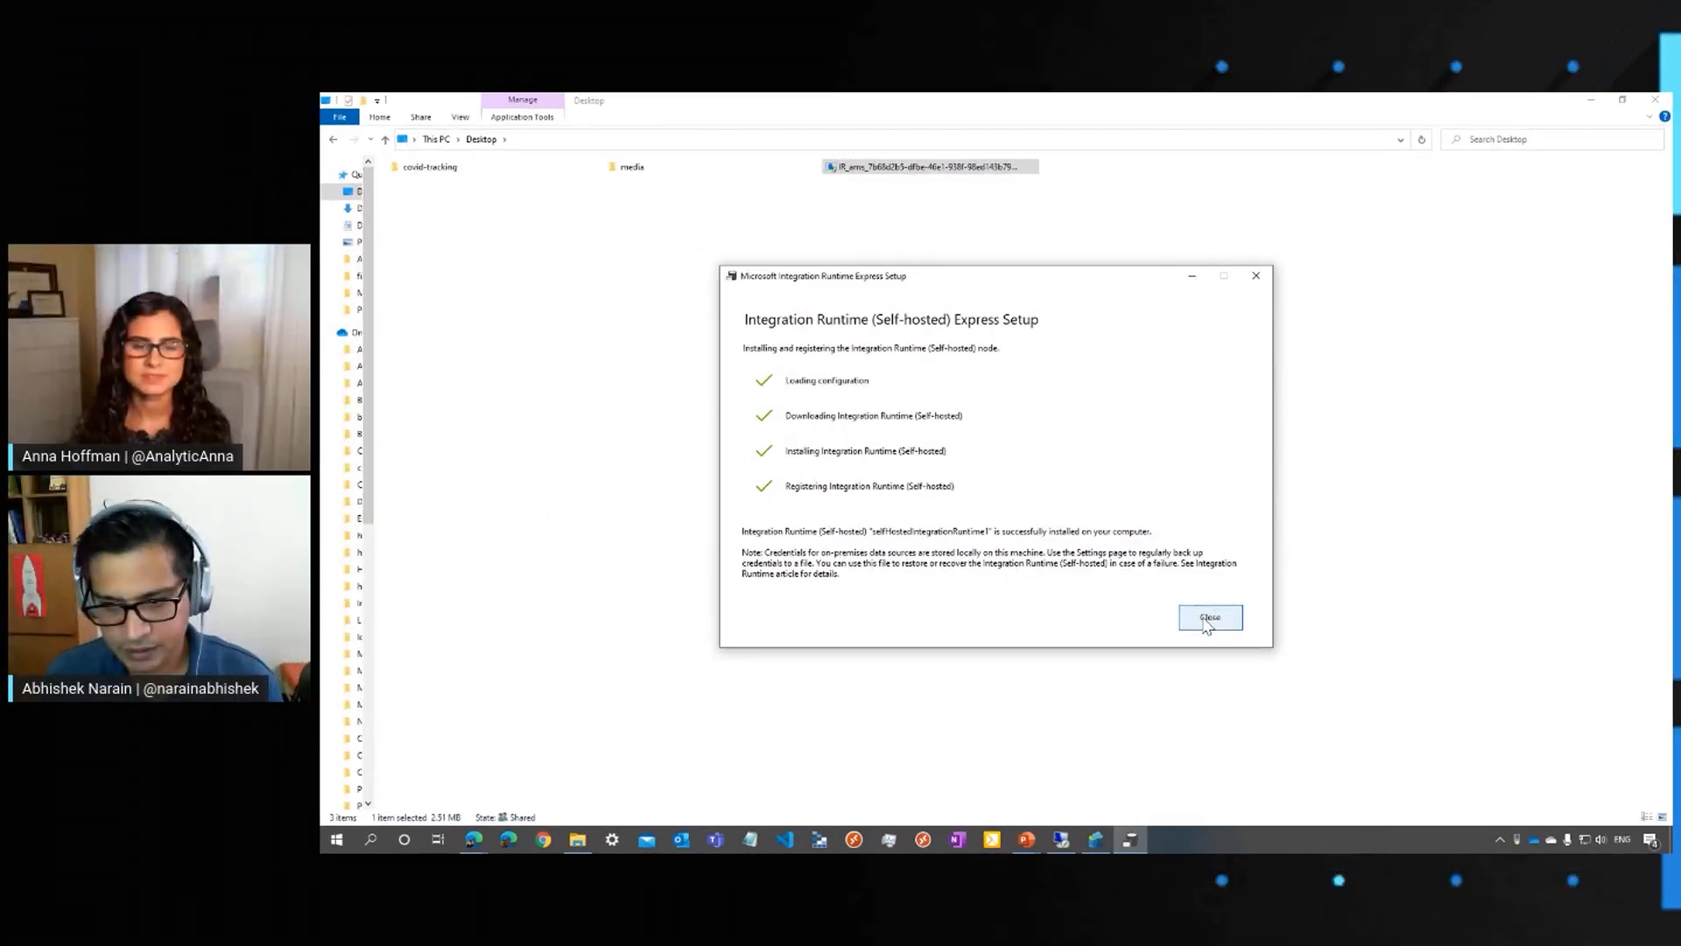
pyautogui.click(1209, 617)
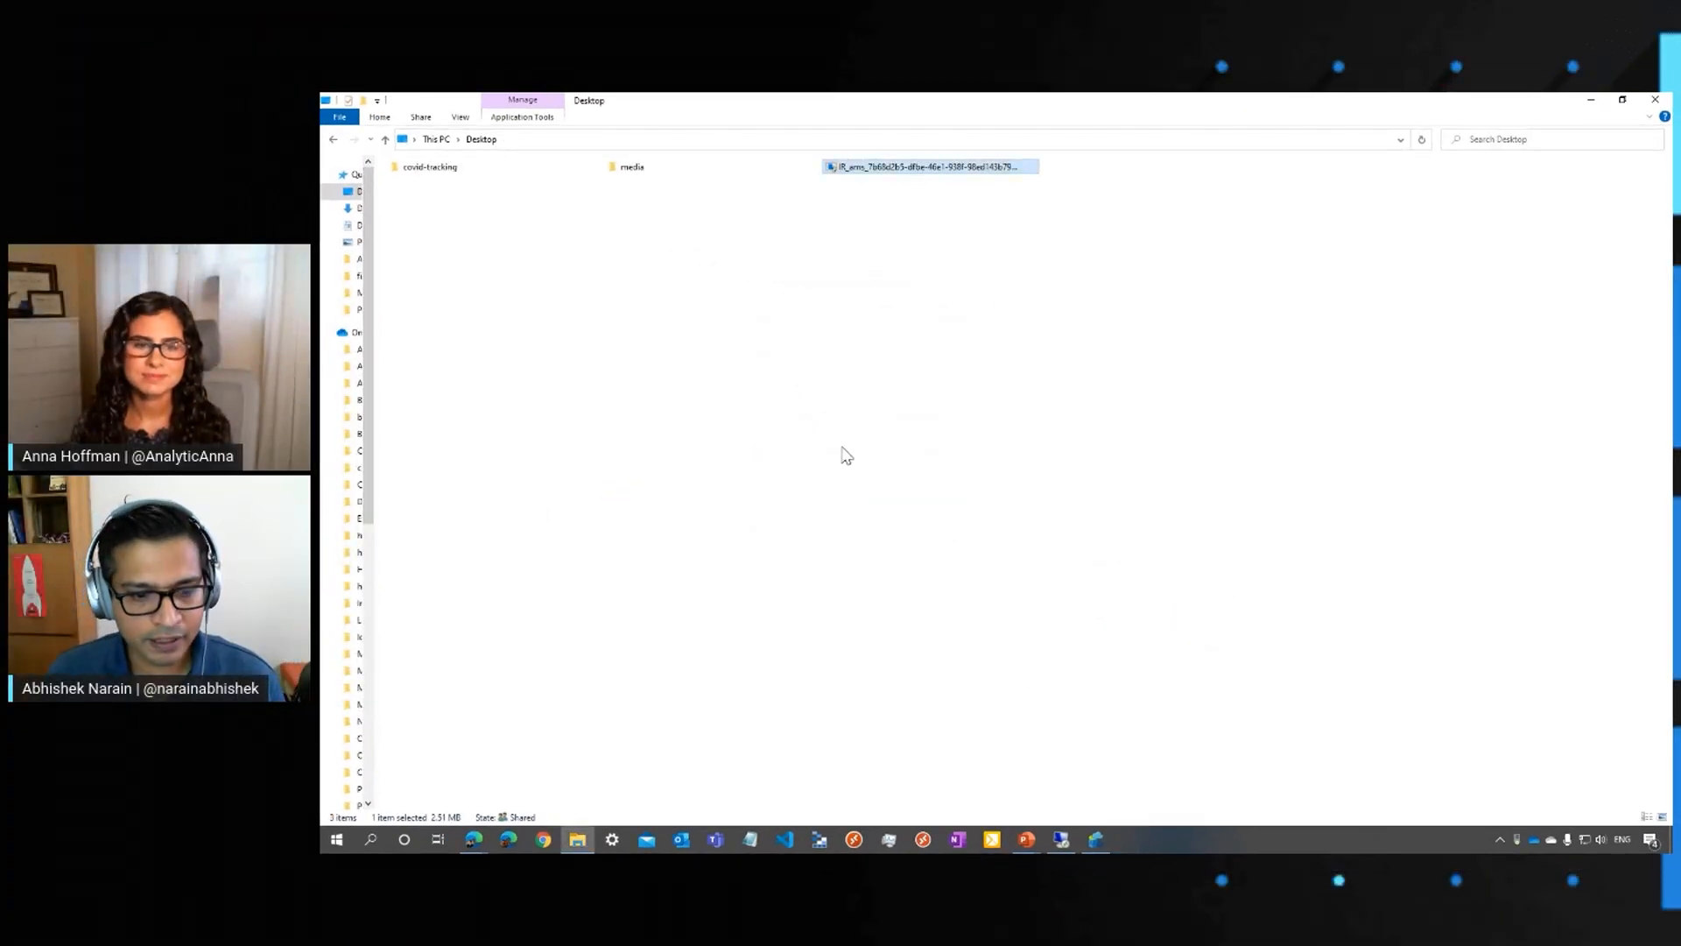
# Switch back to Data Factory, check the nodes registered to the integration runtime, and close its setup
pyautogui.moveTo(484, 840)
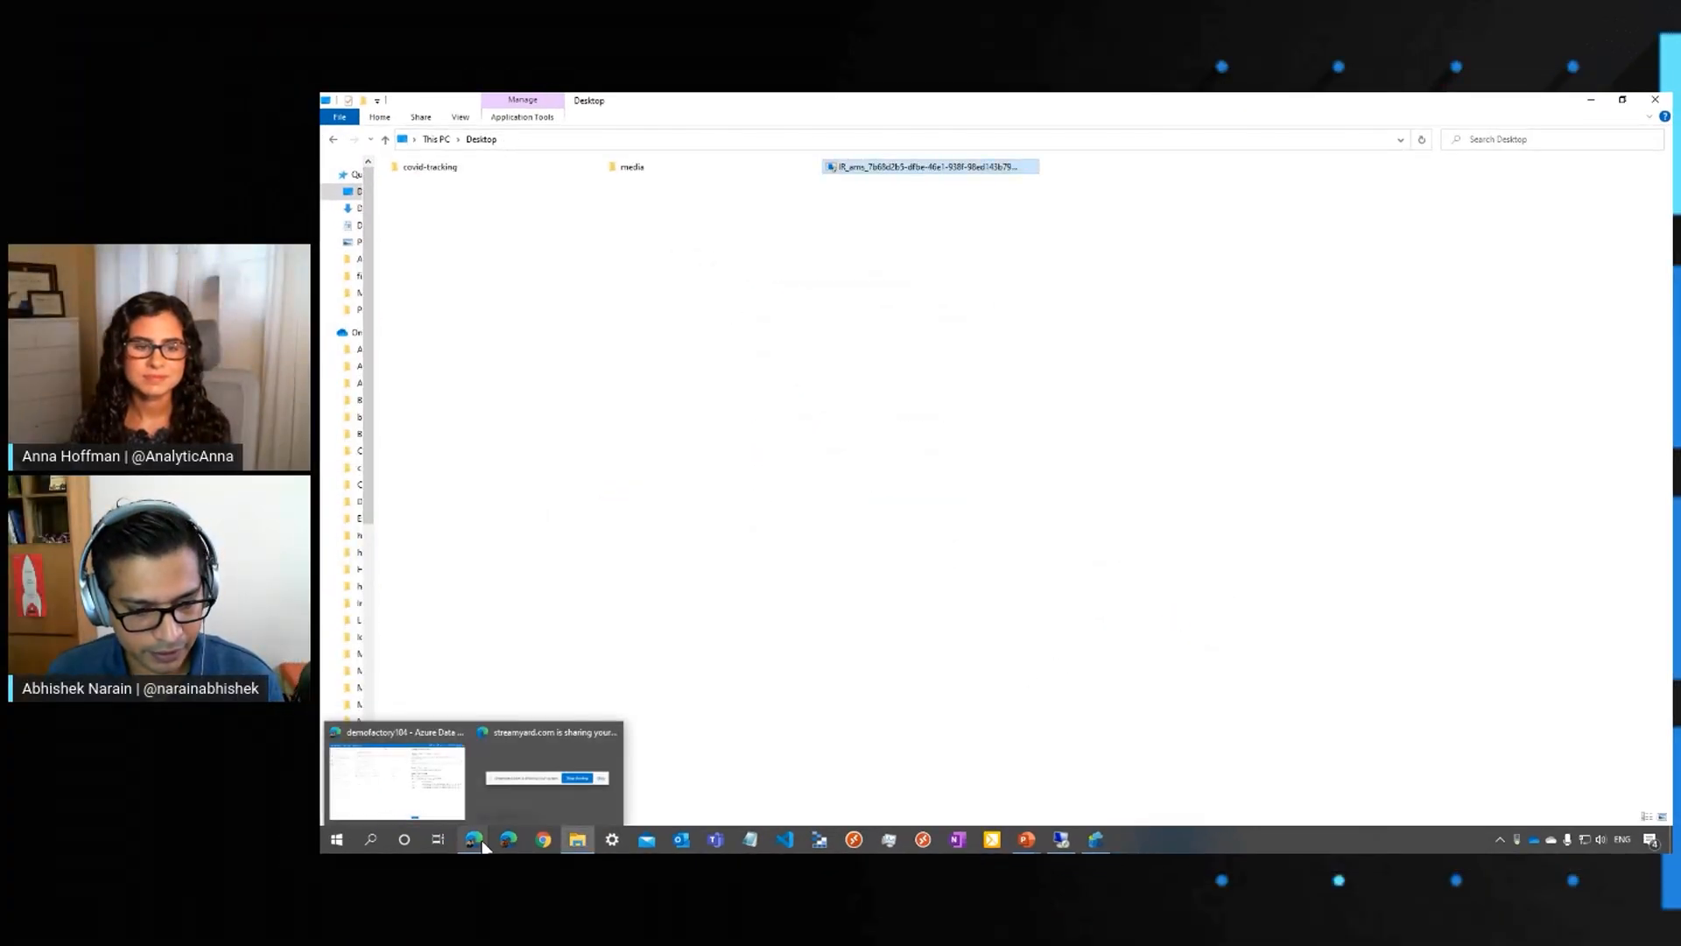
pyautogui.click(397, 775)
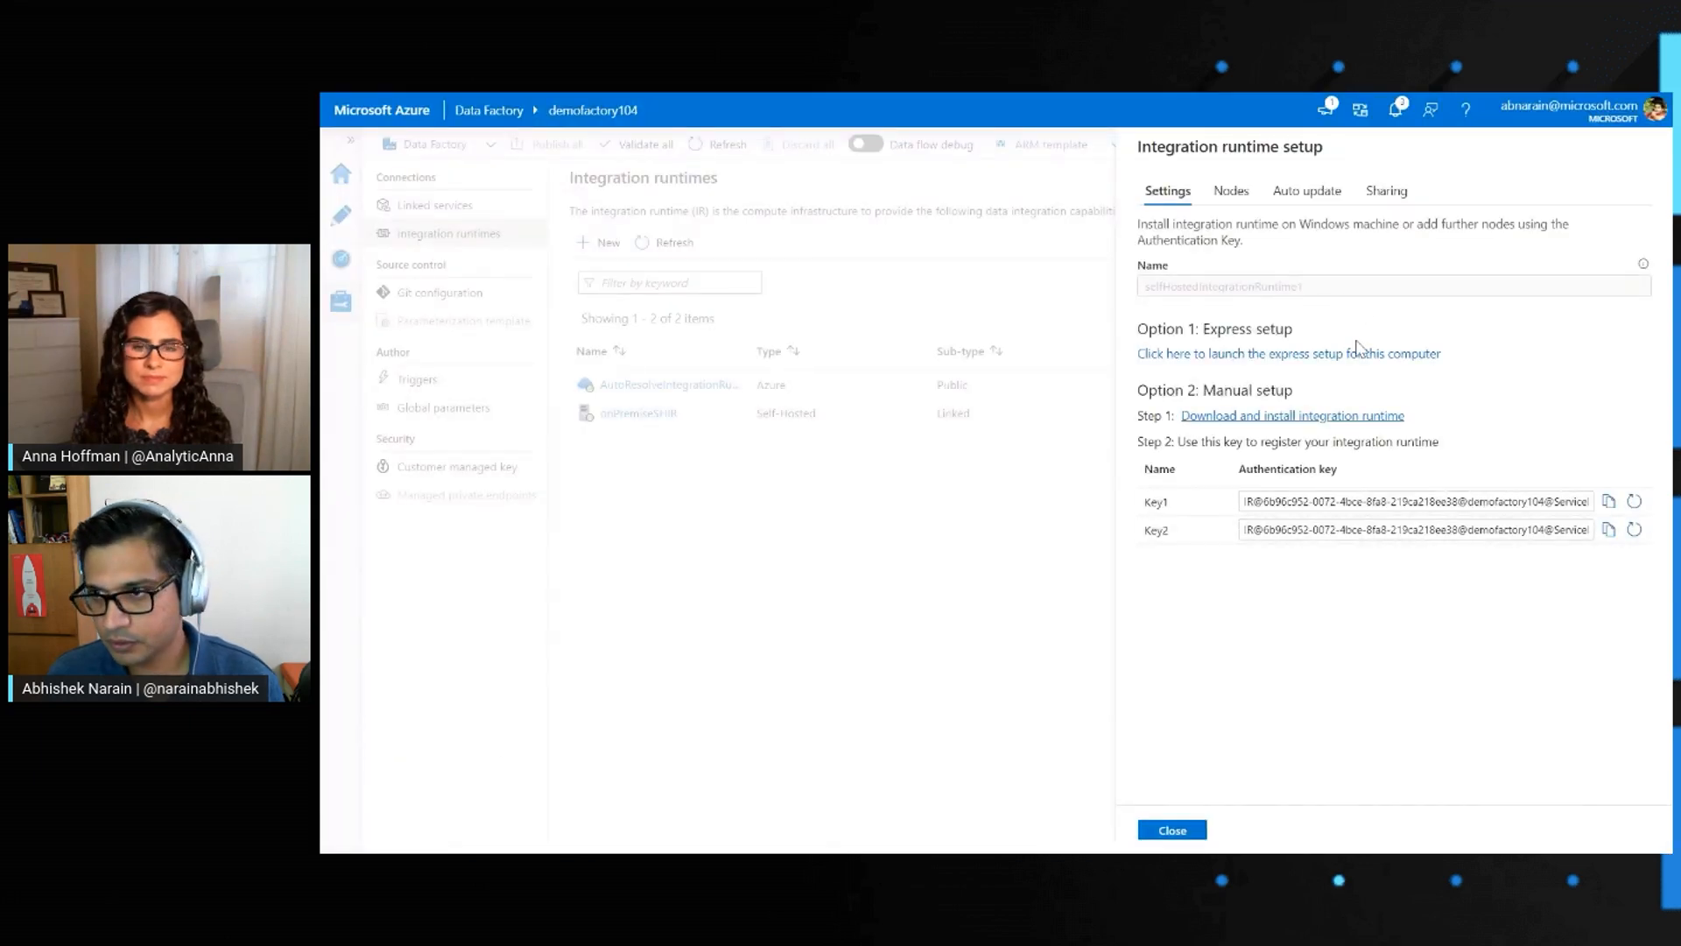
pyautogui.click(1230, 192)
pyautogui.moveTo(1268, 235)
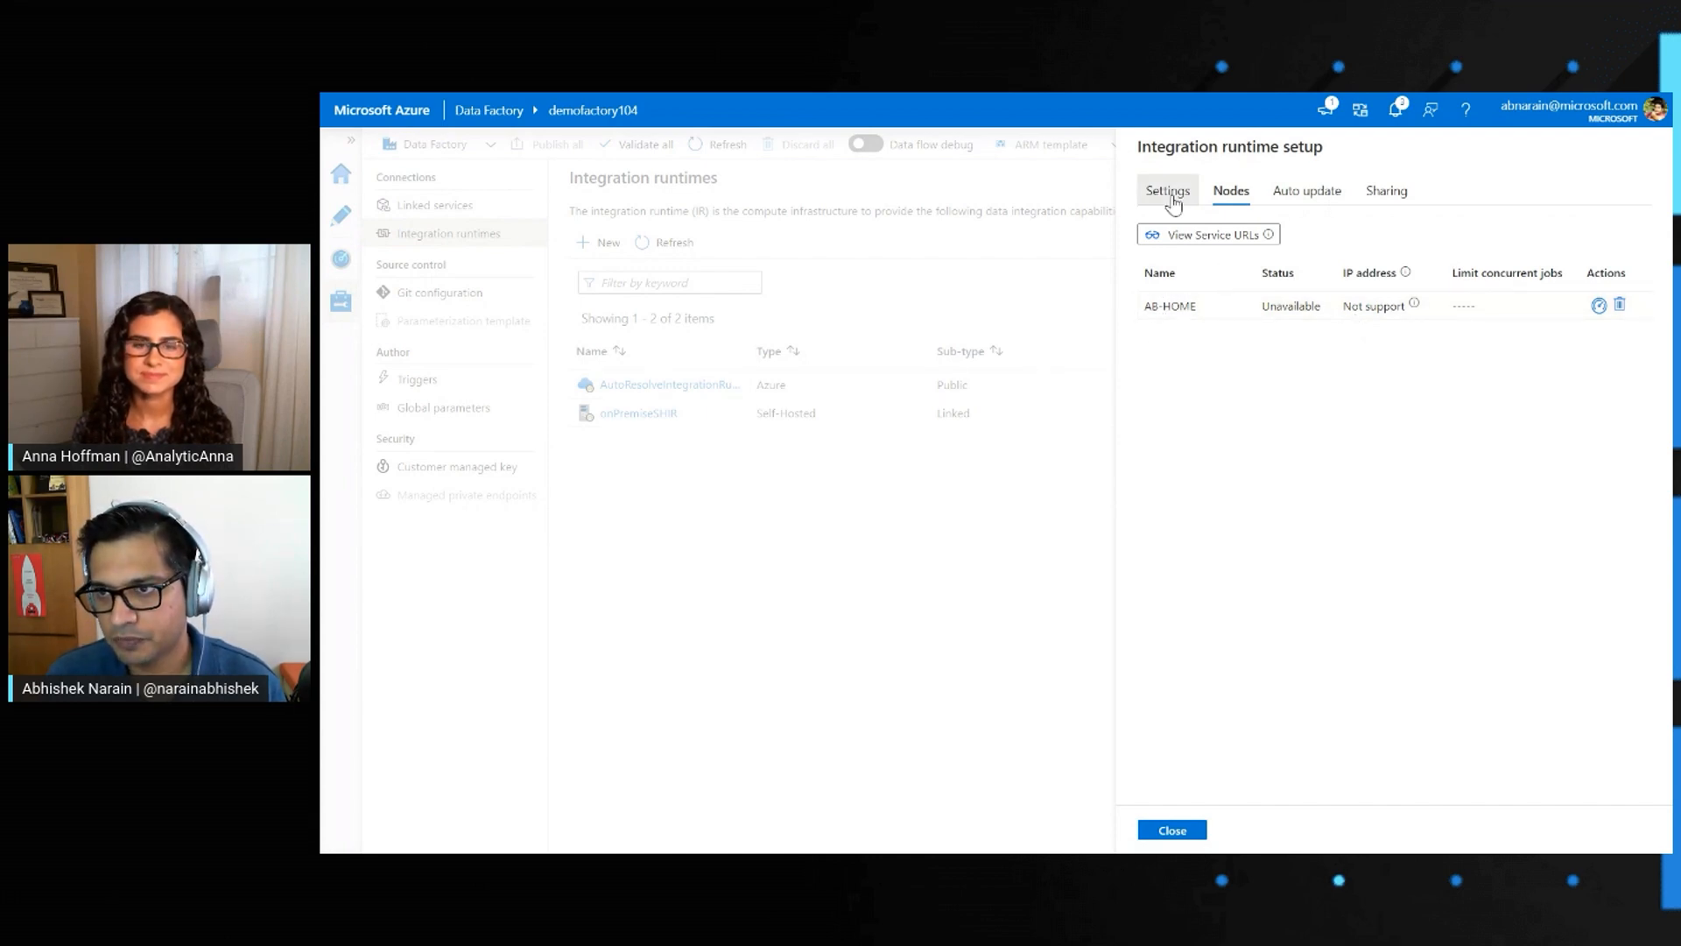
pyautogui.click(1168, 192)
pyautogui.click(1173, 830)
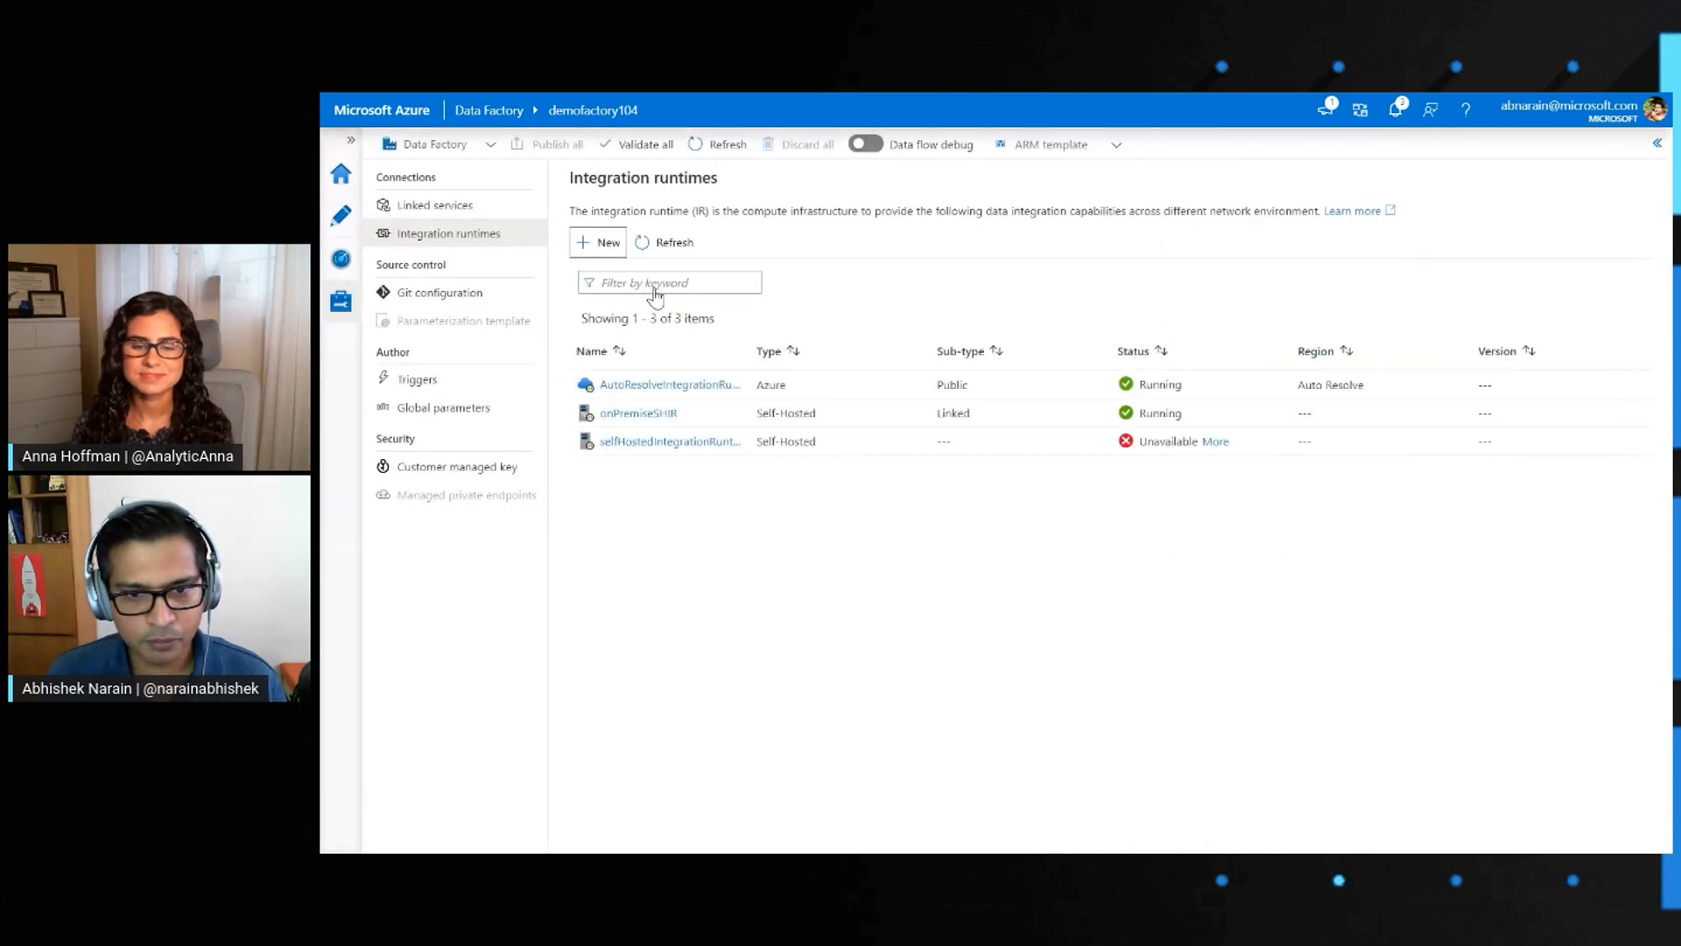
# Refresh the integration runtimes list and check the new self-hosted runtime's status
pyautogui.click(663, 242)
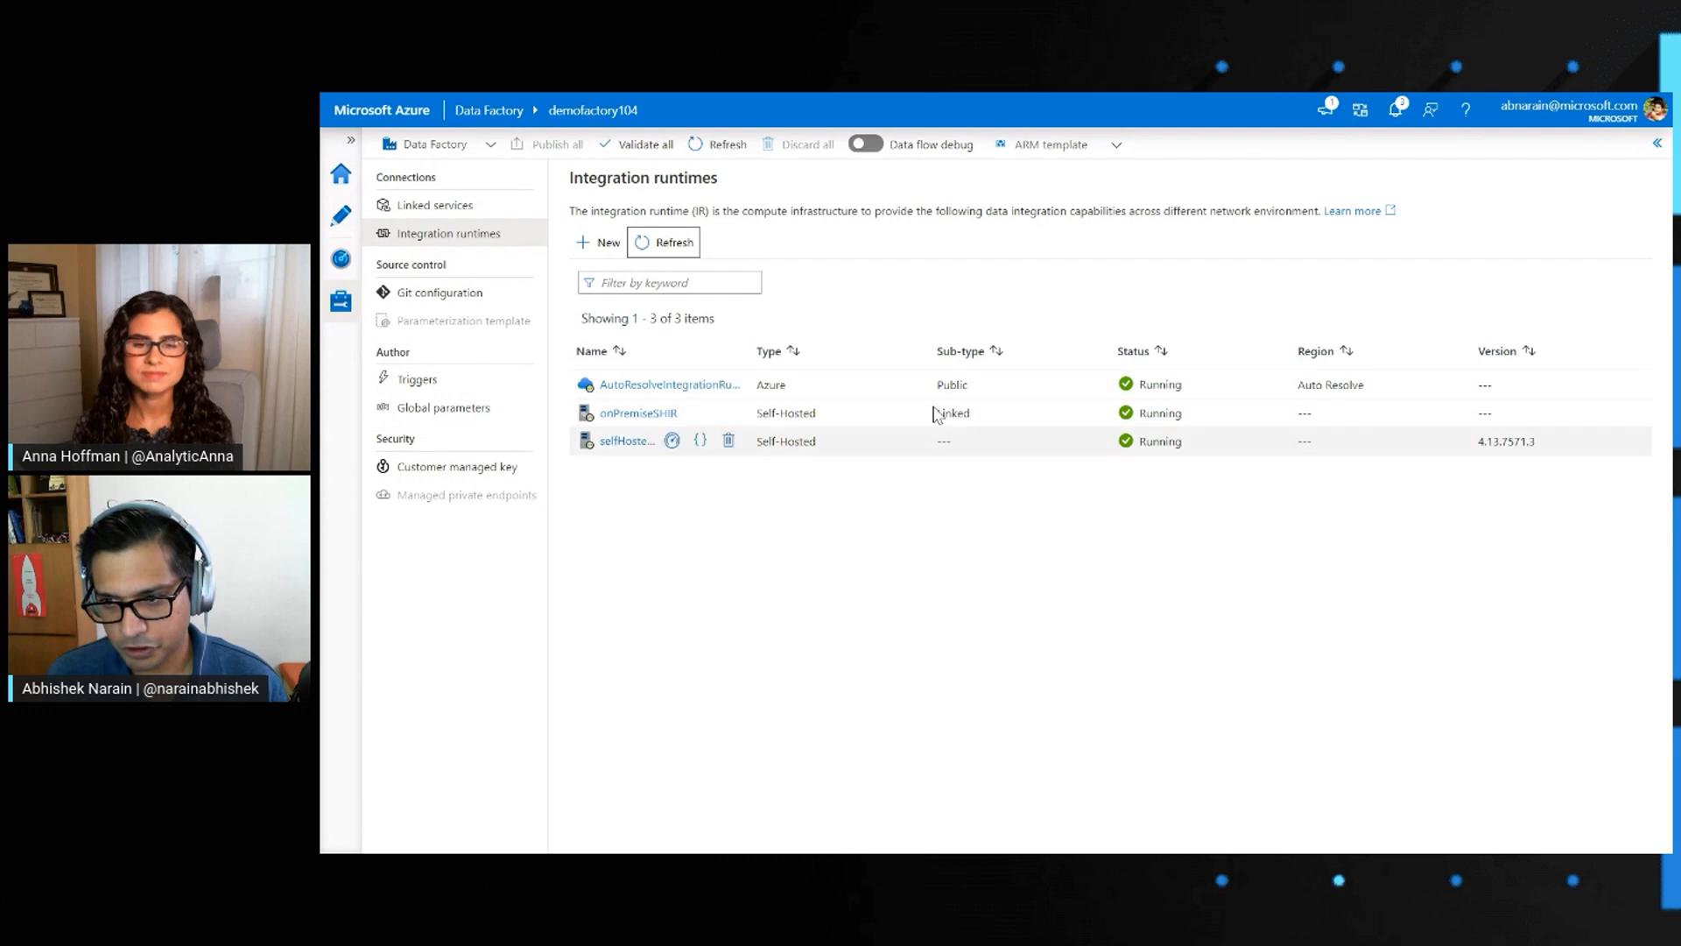
pyautogui.click(1156, 441)
pyautogui.doubleClick(1156, 442)
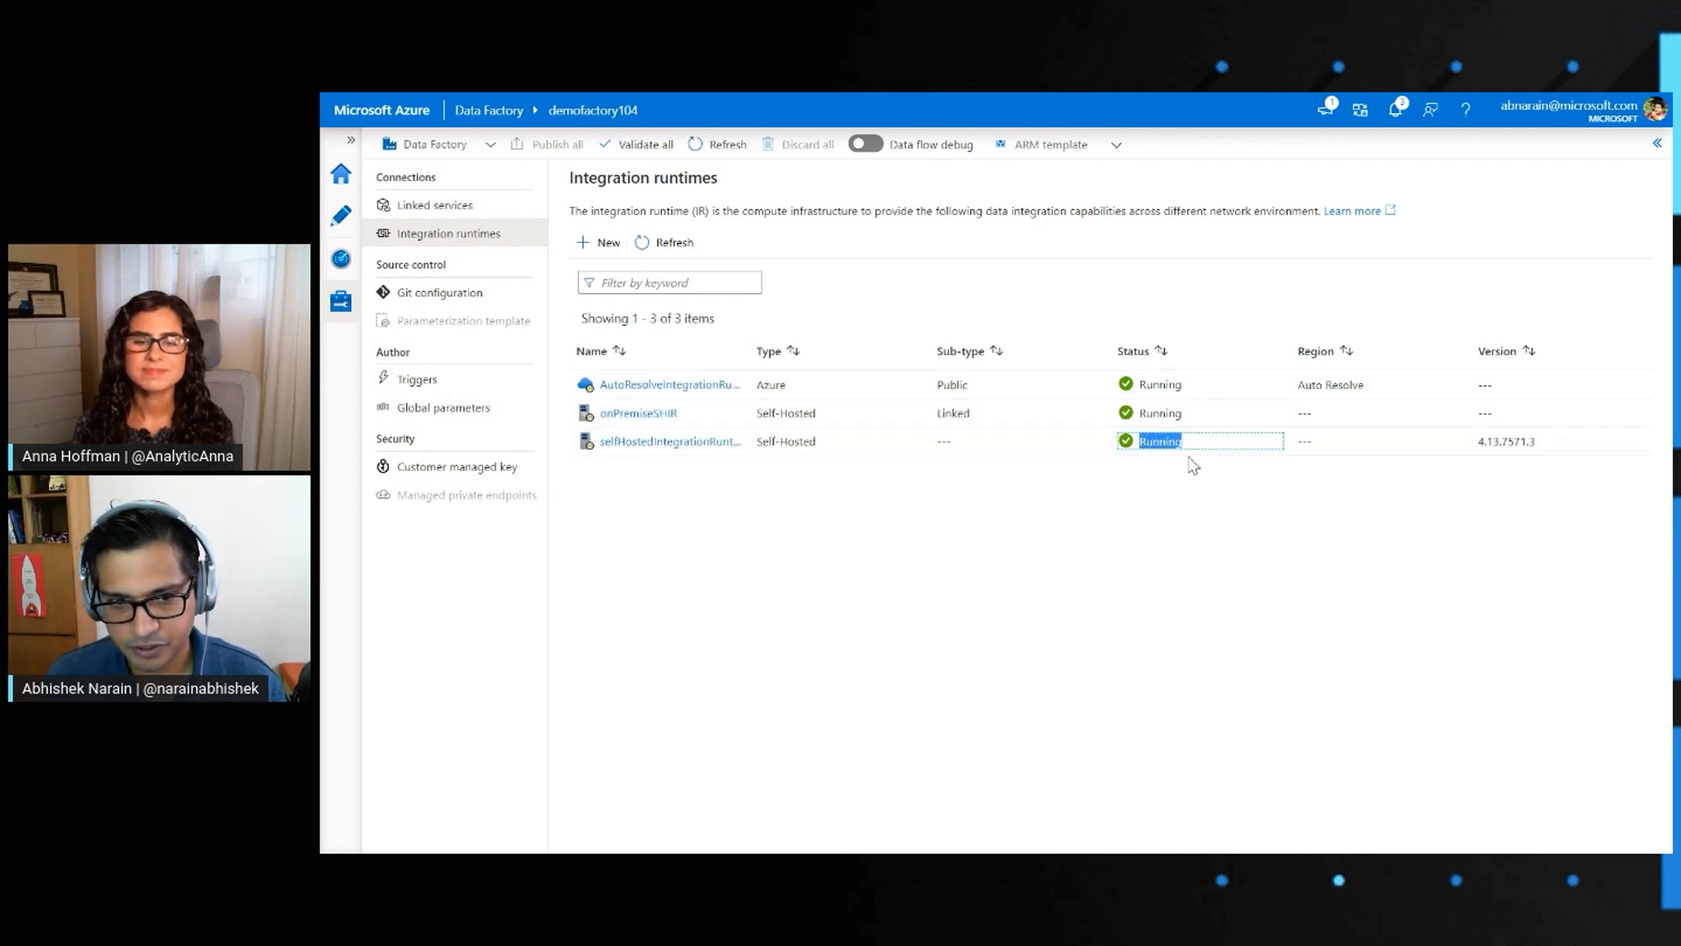